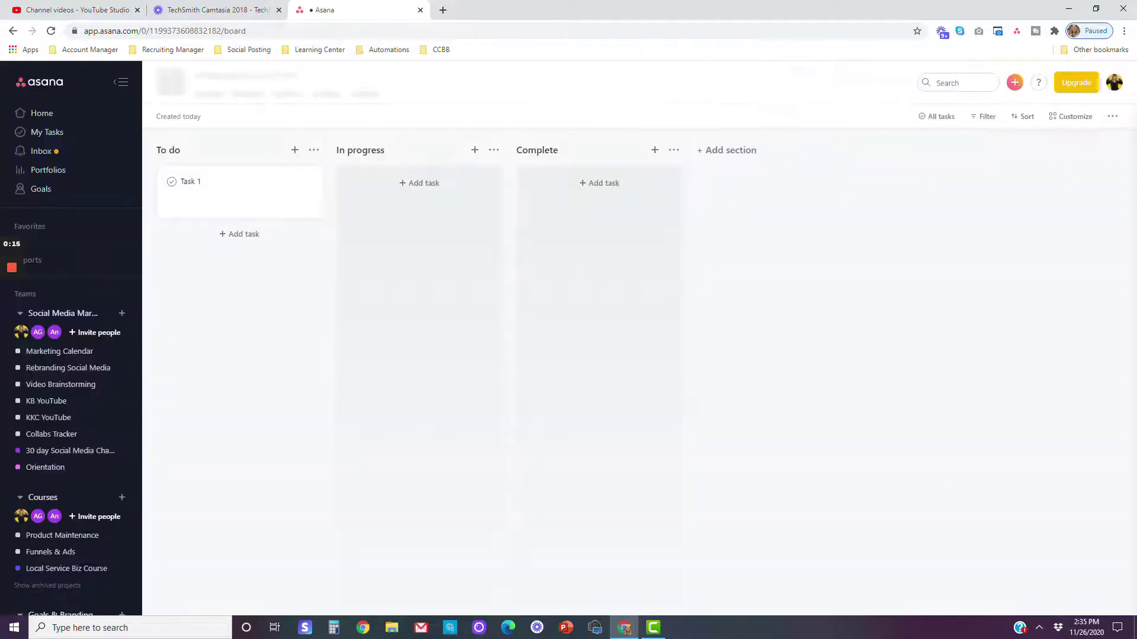
- Rename the To do section of the board as "Legal Must Haves"
{"action": "left_click", "coordinate": [217, 149]}
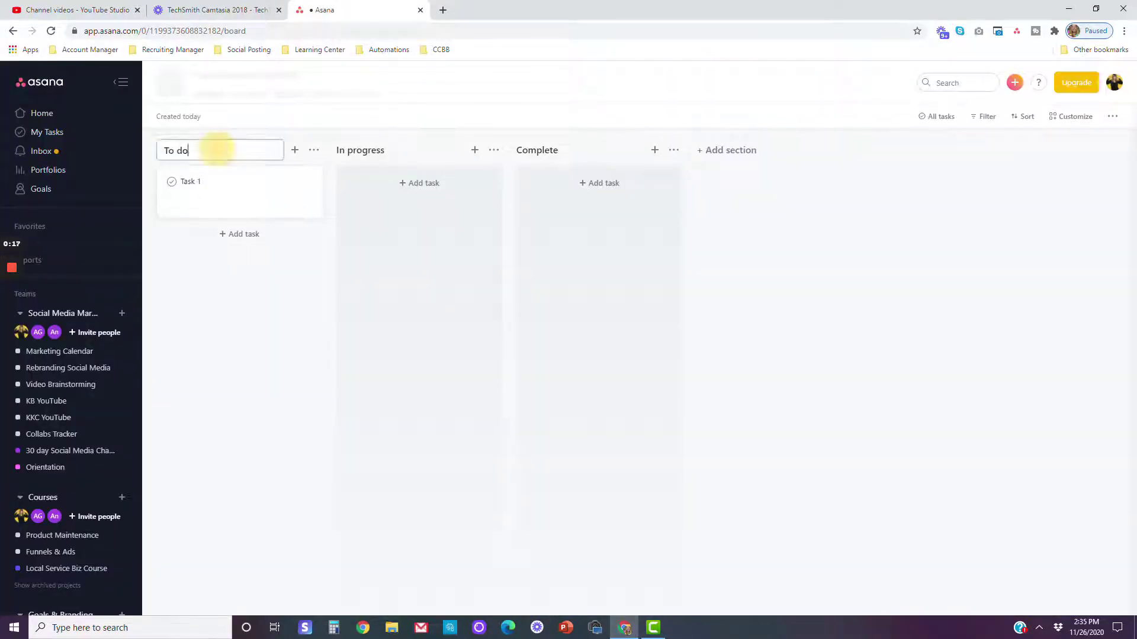
{"action": "type", "text": "Leg"}
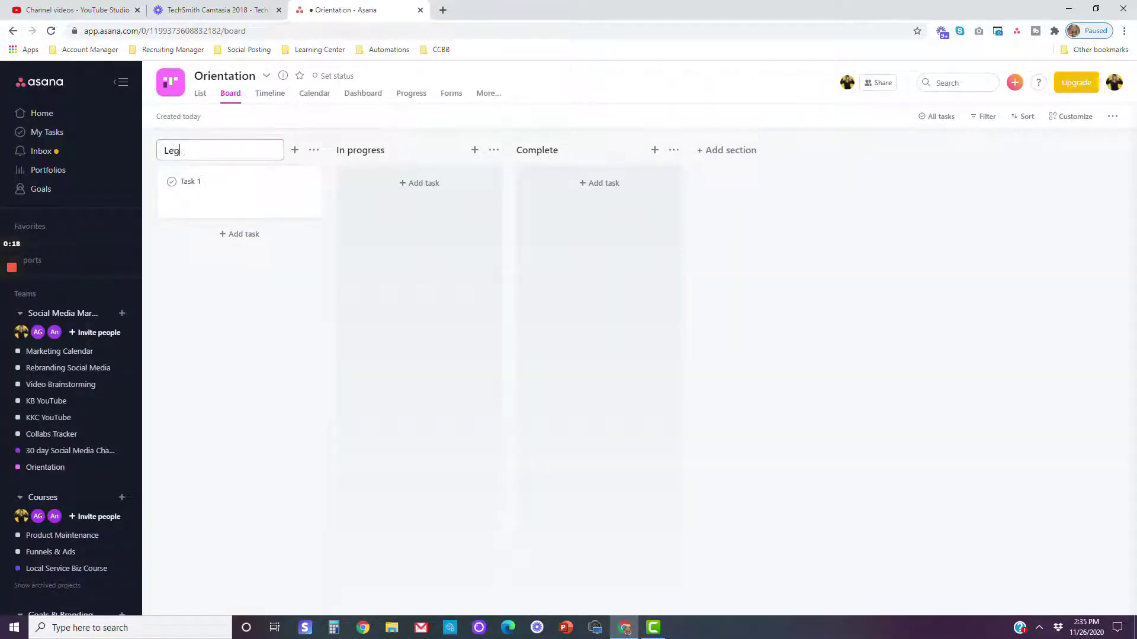
{"action": "type", "text": "al Must haves"}
{"action": "left_click", "coordinate": [218, 149]}
{"action": "key", "text": "BackSpace"}
{"action": "type", "text": "H"}
{"action": "left_click", "coordinate": [212, 271]}
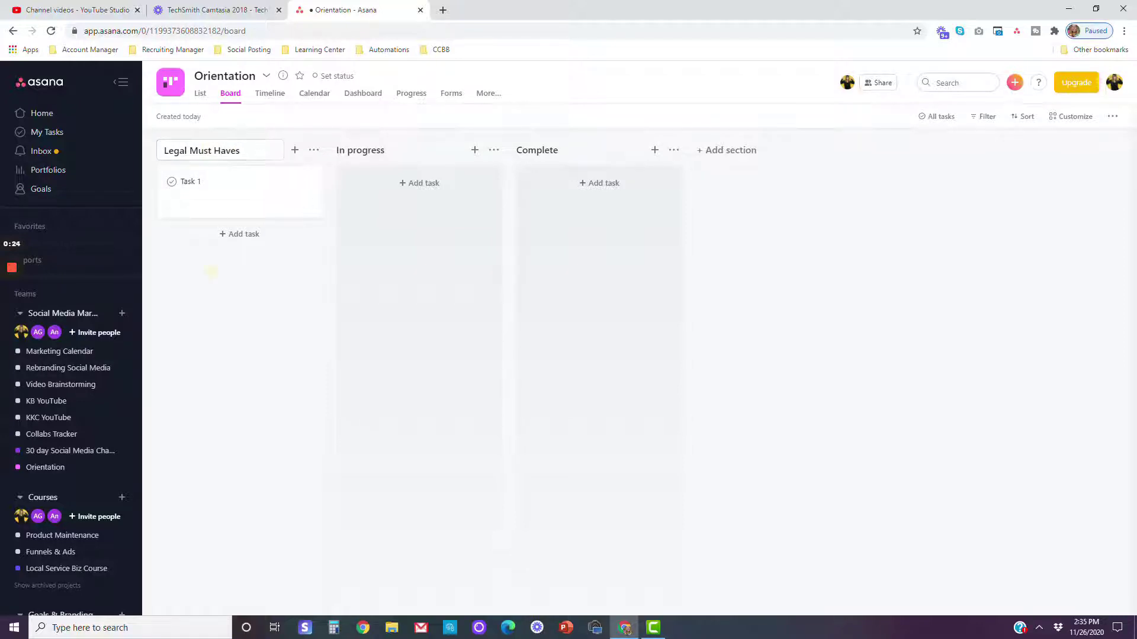
- Rename Task 1 in the Legal Must Haves section as "Contract"
{"action": "left_click", "coordinate": [225, 180]}
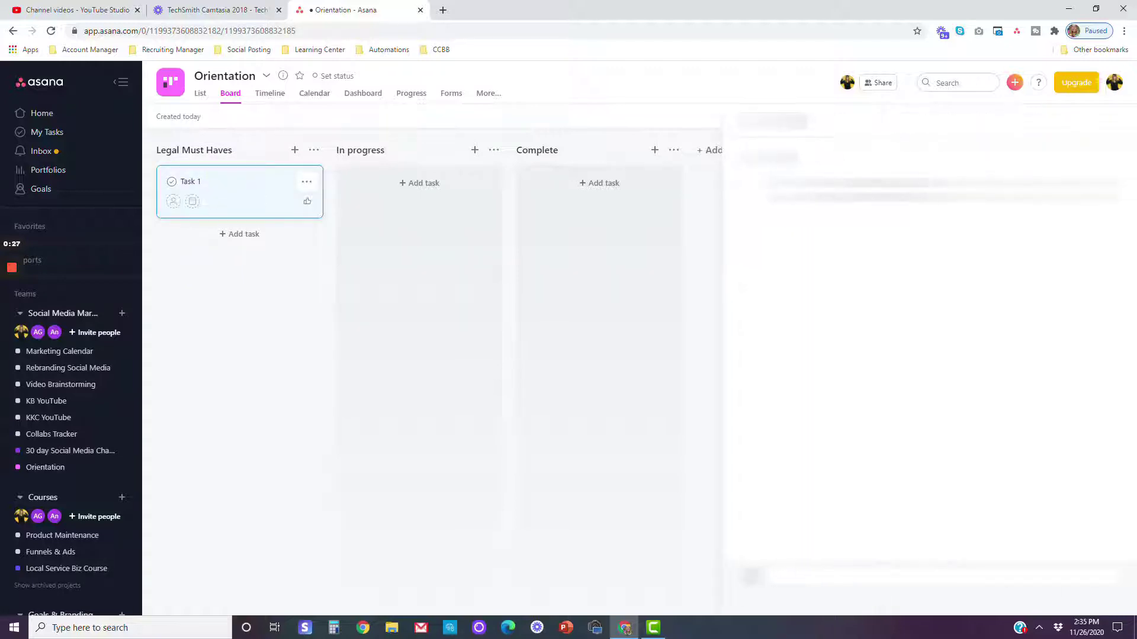
{"action": "left_click_drag", "start_coordinate": [800, 157], "coordinate": [641, 129]}
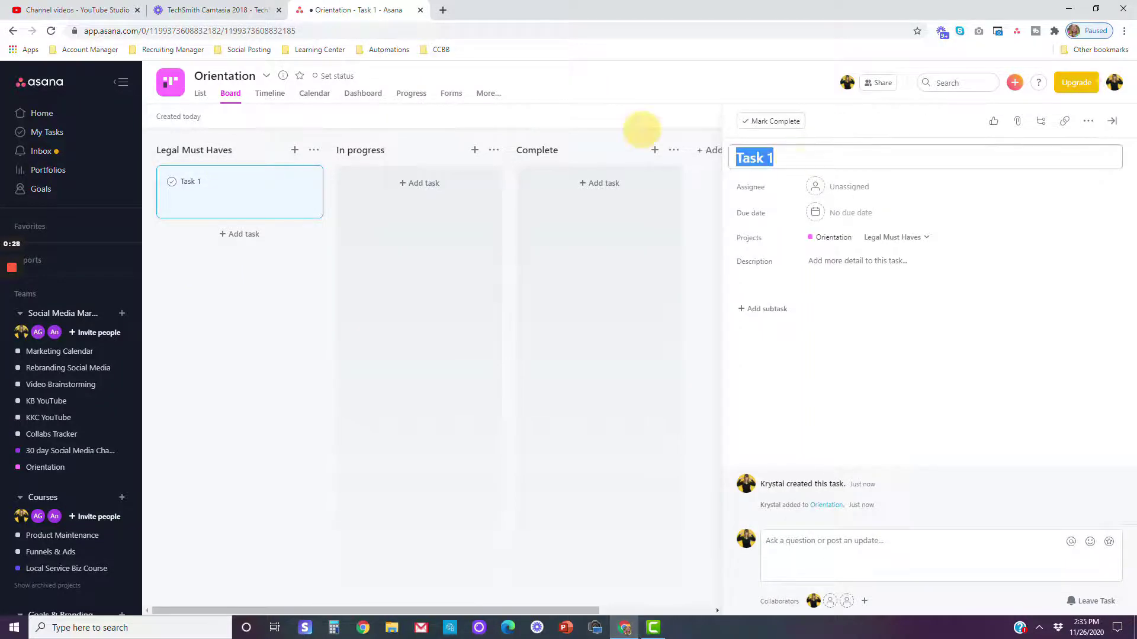
{"action": "type", "text": "Contract"}
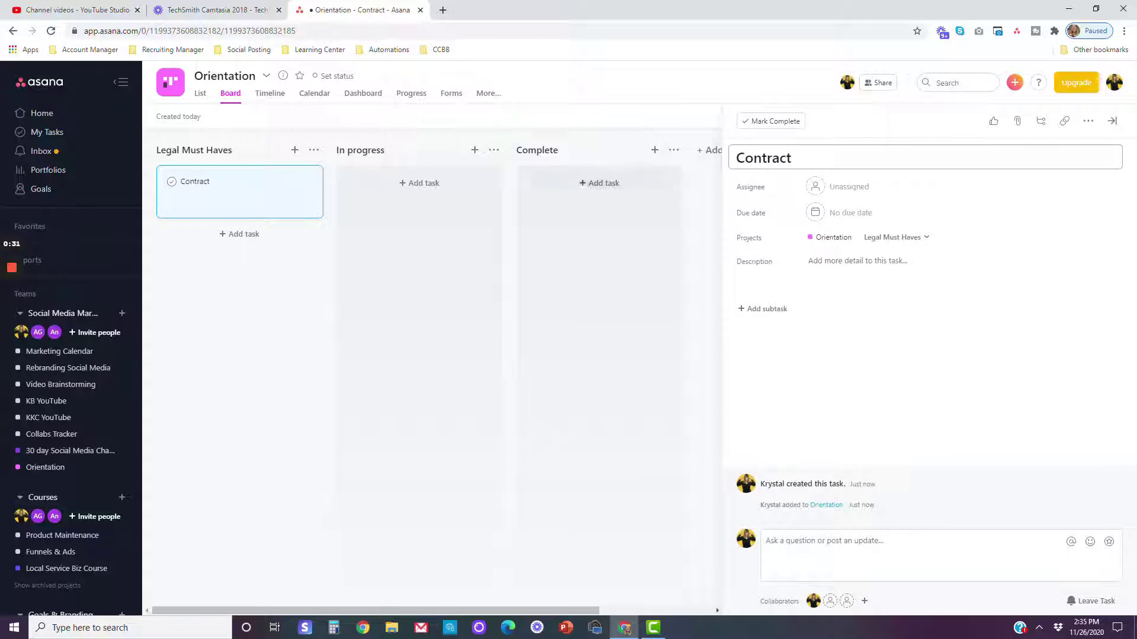
- Add the tasks "Sexual Harrasment" and "Handling SOP or Chemicals" below Contract, and close the task details
{"action": "key", "text": "Return"}
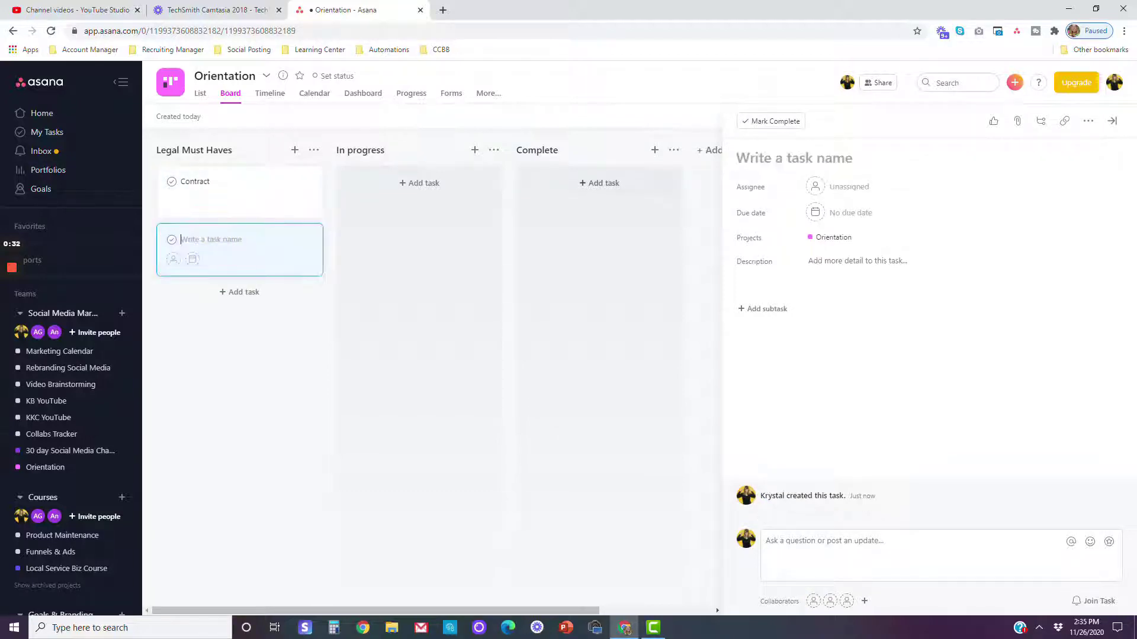
{"action": "type", "text": "Sex"}
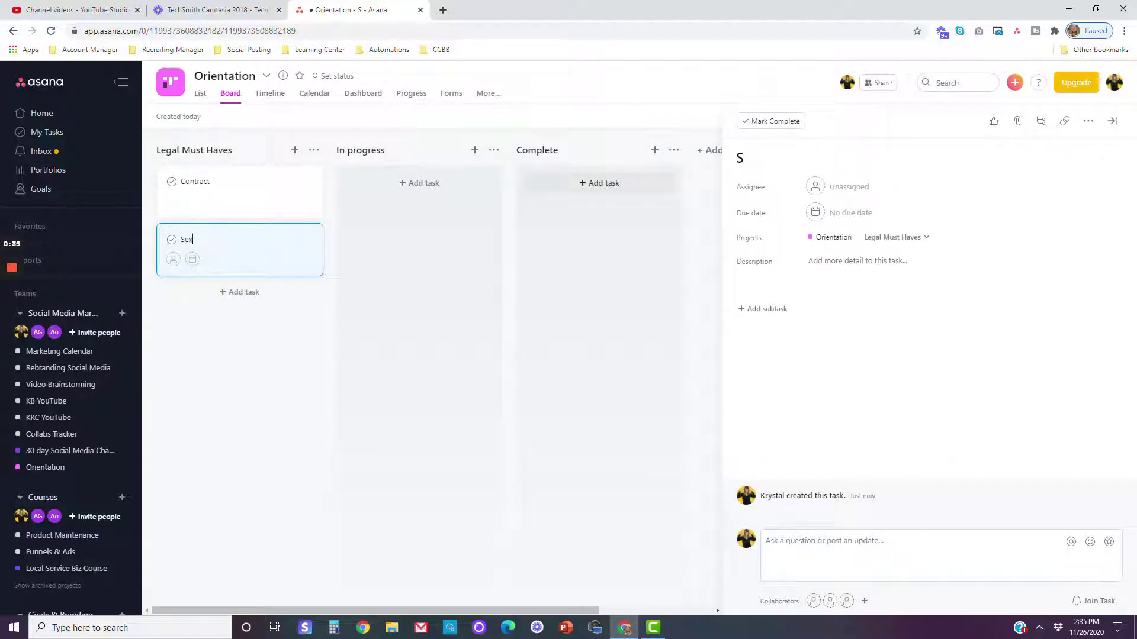
{"action": "type", "text": "ual Harrasment"}
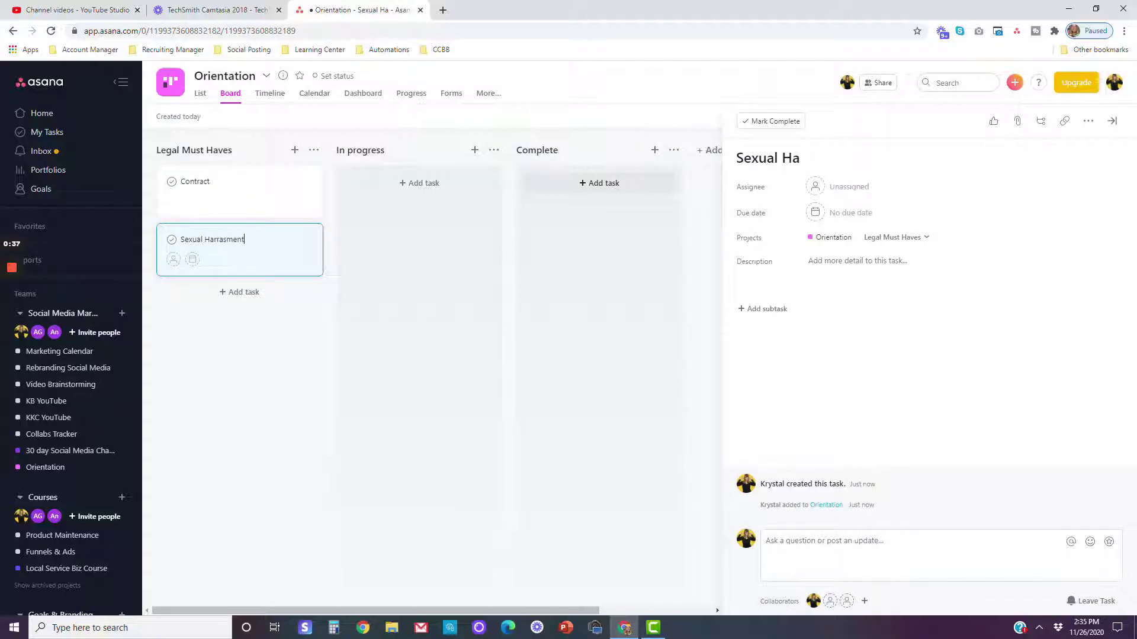
{"action": "key", "text": "Return"}
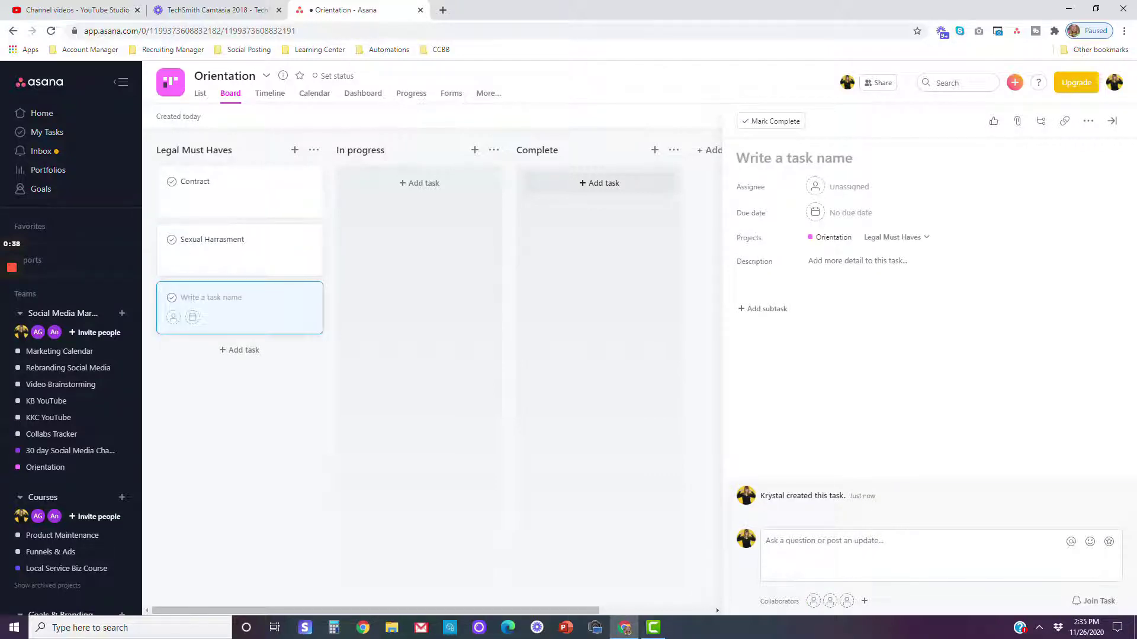
{"action": "type", "text": "Handling "}
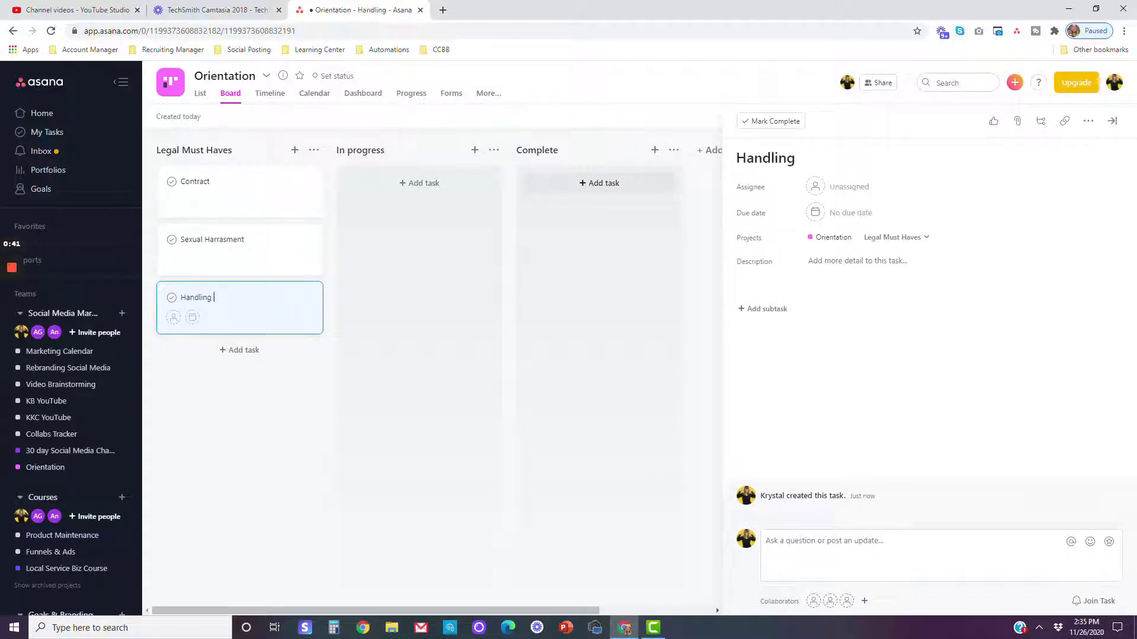
{"action": "type", "text": "SOP o"}
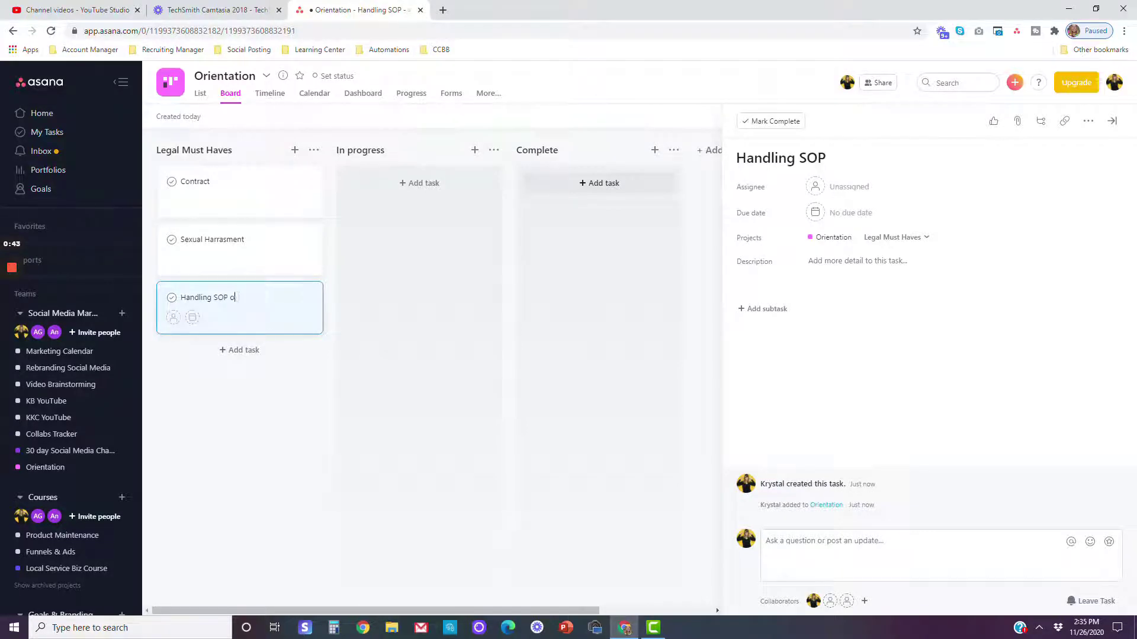
{"action": "type", "text": "r Chemicals"}
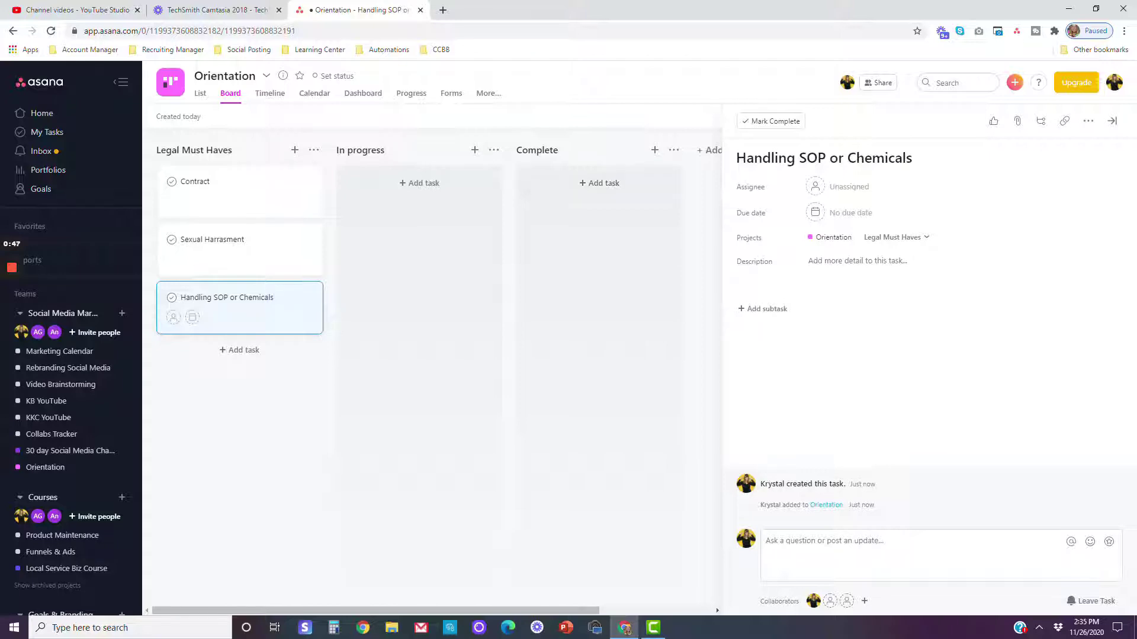
{"action": "left_click", "coordinate": [517, 437]}
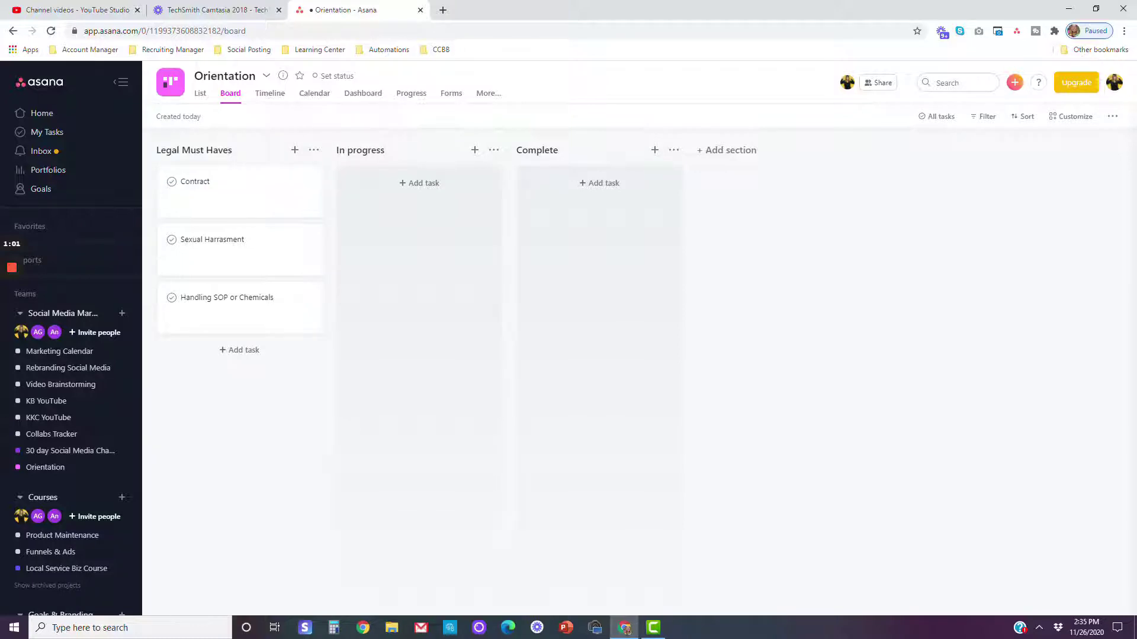
- Rename the In progress section as "Software"
{"action": "left_click", "coordinate": [388, 149]}
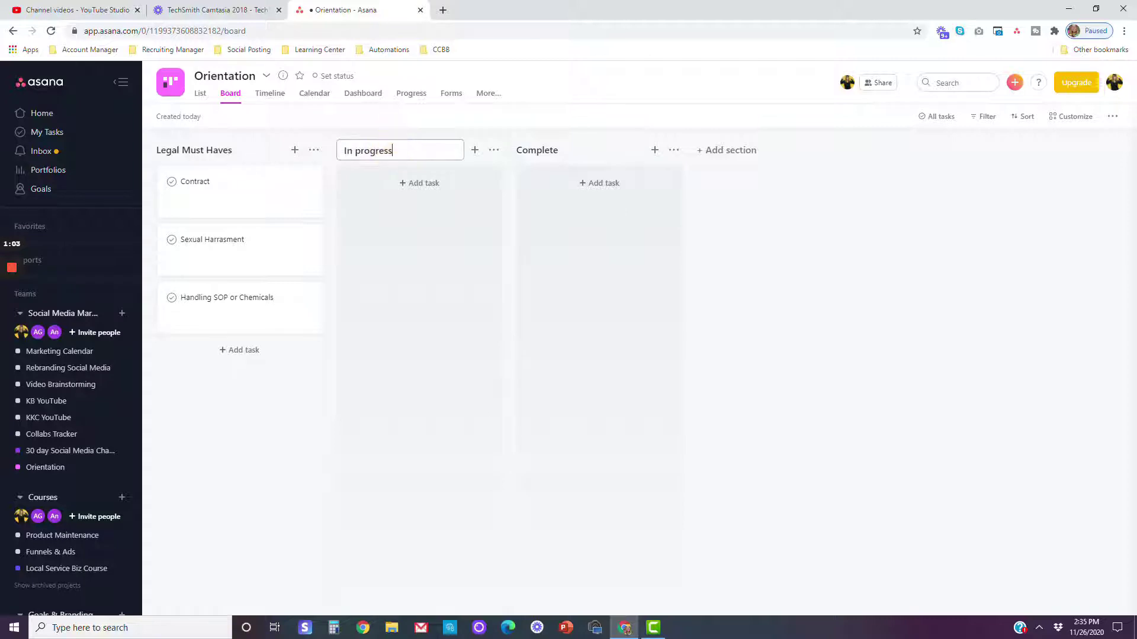
{"action": "triple_click", "coordinate": [387, 149]}
{"action": "type", "text": "Software"}
- Rename the Complete section as "Availability"
{"action": "left_click", "coordinate": [520, 147]}
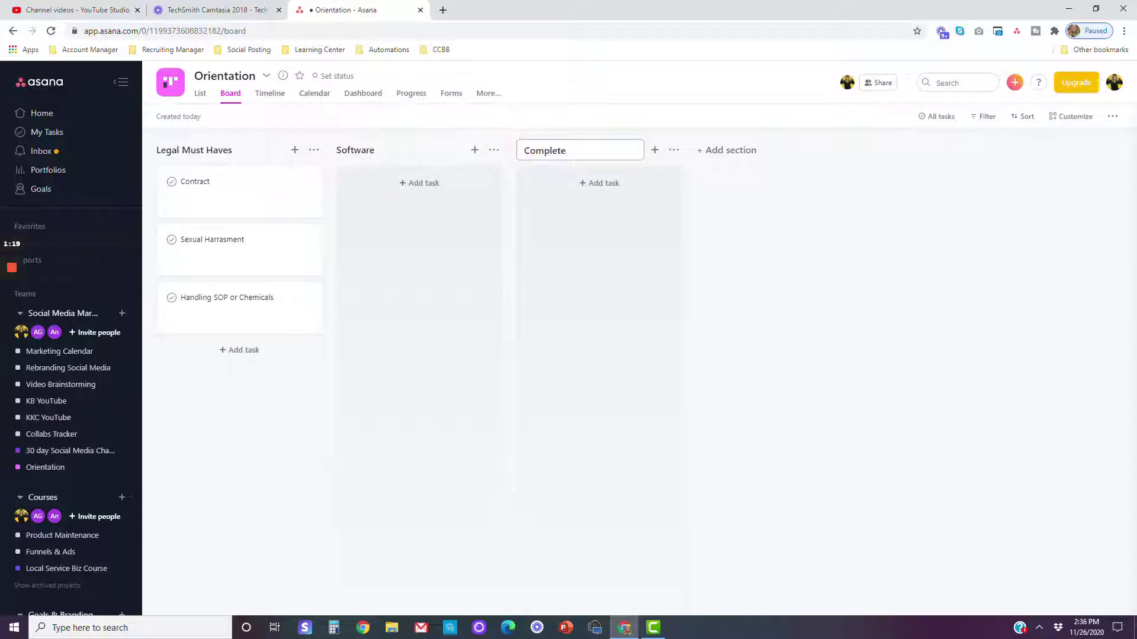
{"action": "left_click", "coordinate": [538, 162]}
{"action": "left_click", "coordinate": [547, 148]}
{"action": "type", "text": "Availability"}
{"action": "key", "text": "Return"}
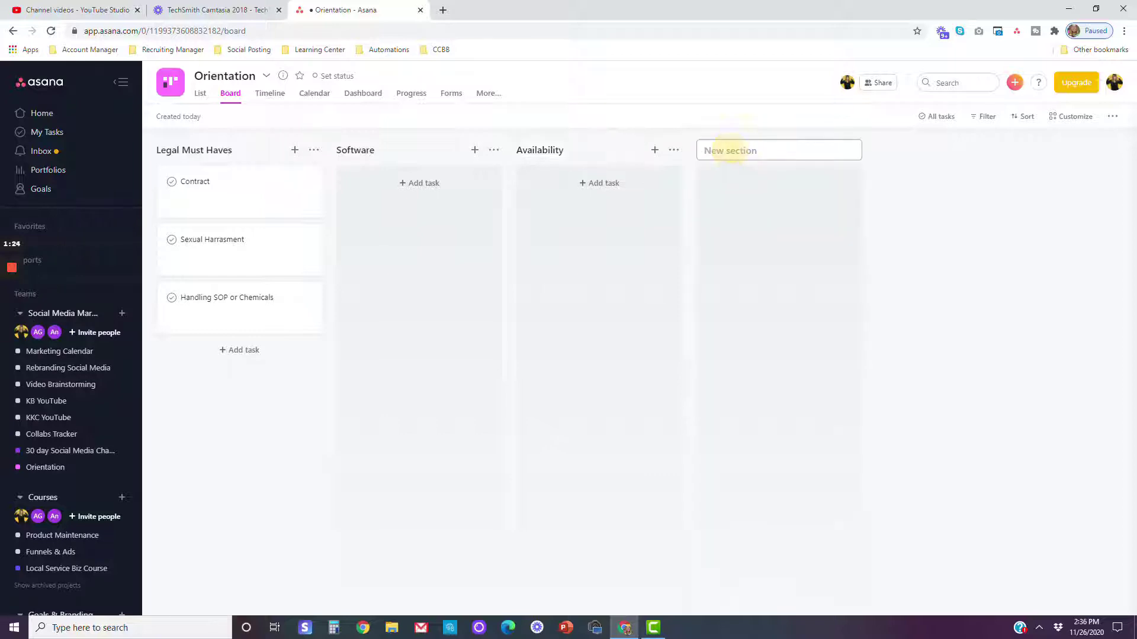
- Add a new section named "Work Orders" after the Availability section
{"action": "type", "text": "Work ORder"}
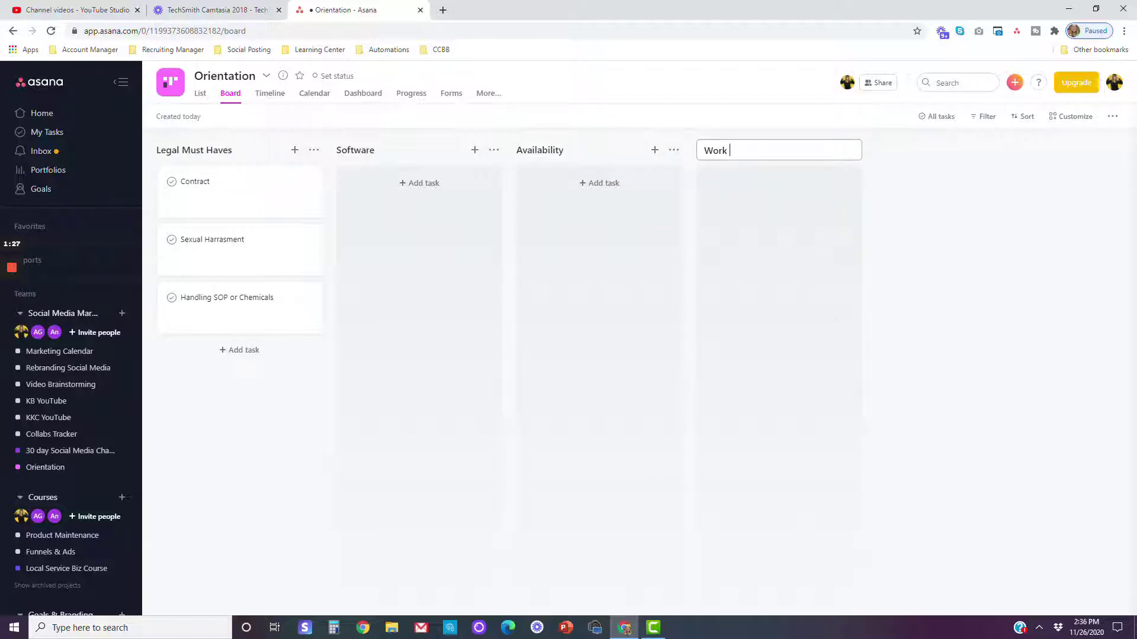
{"action": "key", "text": "BackSpace"}
{"action": "key", "text": "BackSpace"}
{"action": "key", "text": "BackSpace"}
{"action": "key", "text": "BackSpace"}
{"action": "type", "text": "rders"}
{"action": "left_click", "coordinate": [803, 216]}
- Add a new section named "Customer Relations" after the Work Orders section
{"action": "left_click", "coordinate": [908, 150]}
{"action": "type", "text": "Cu"}
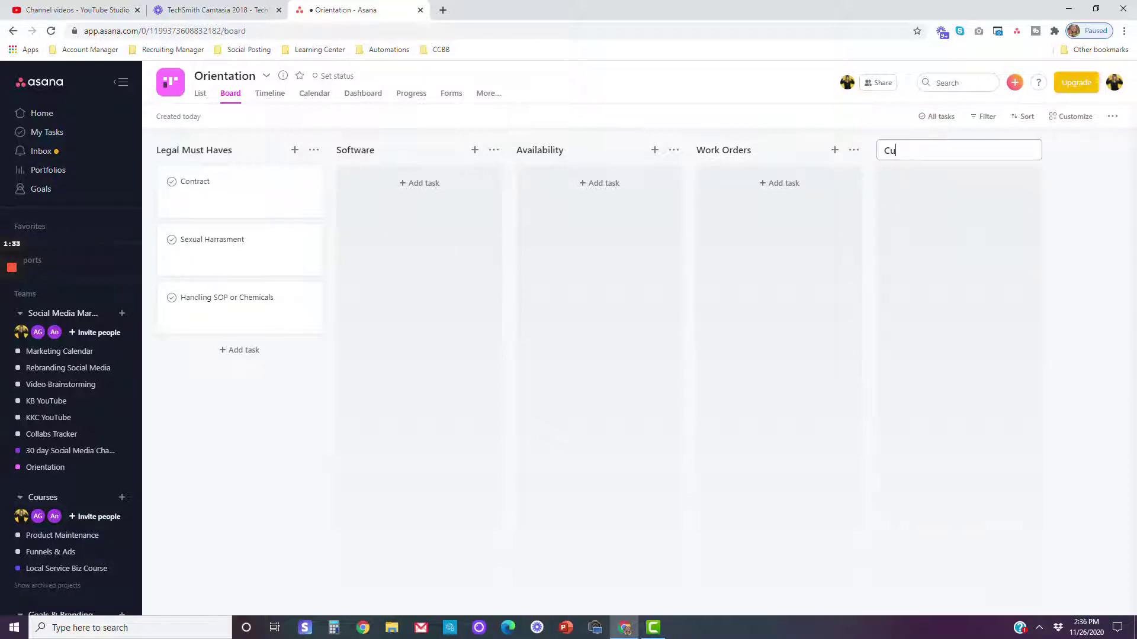
{"action": "type", "text": "stomer Relations"}
{"action": "left_click", "coordinate": [927, 207]}
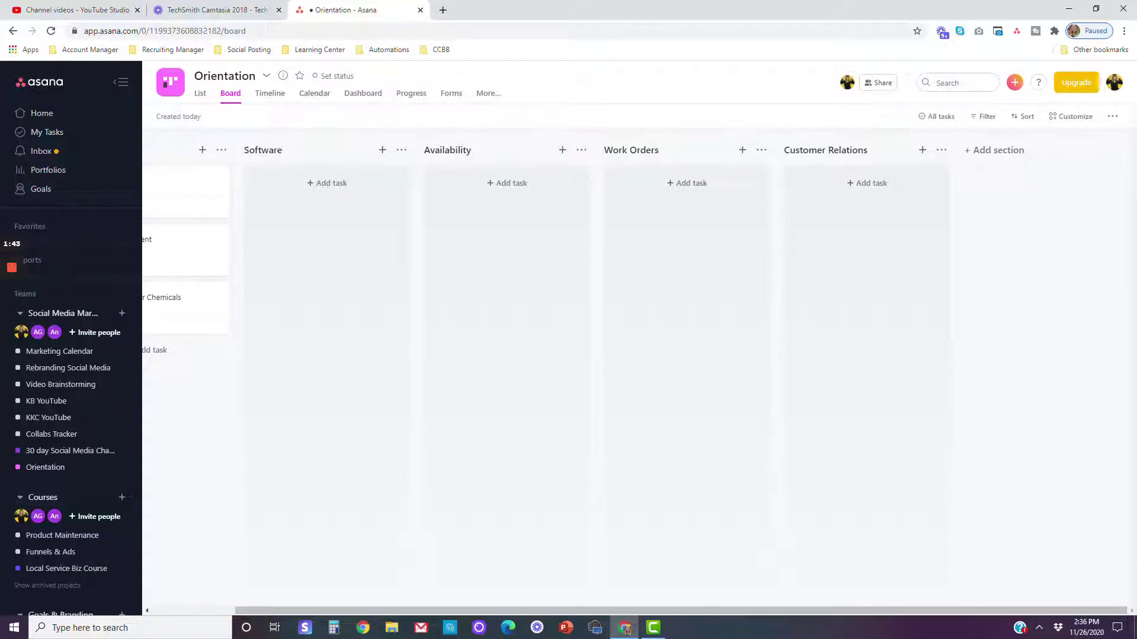
- Add the tasks "login" and "links" to the Software section
{"action": "left_click_drag", "start_coordinate": [737, 610], "coordinate": [642, 609]}
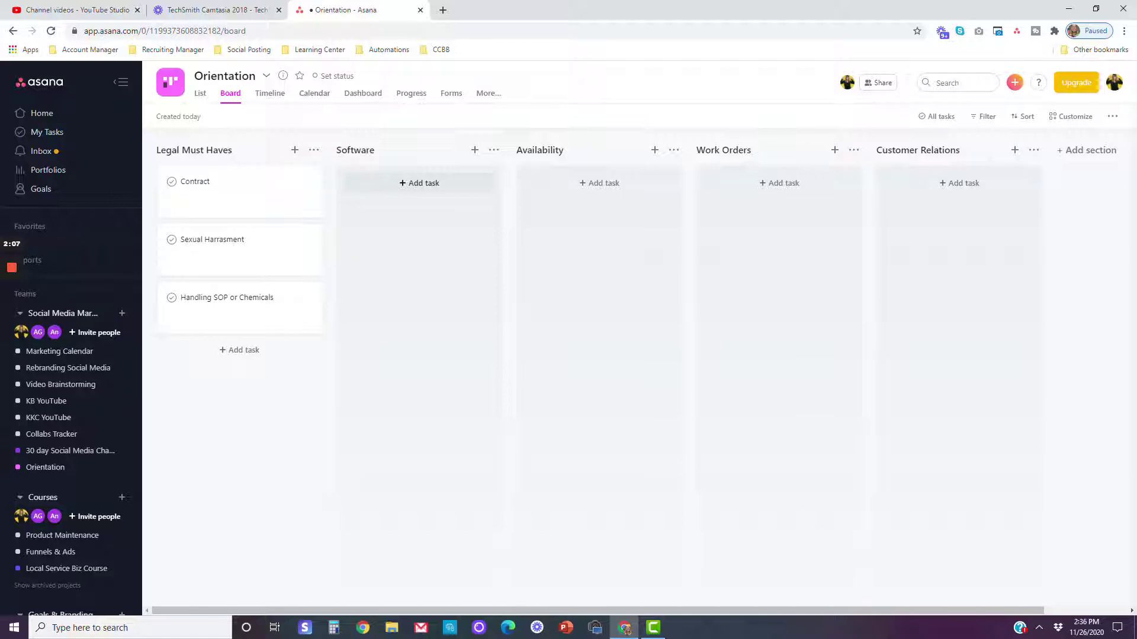
{"action": "left_click", "coordinate": [421, 183]}
{"action": "type", "text": "login"}
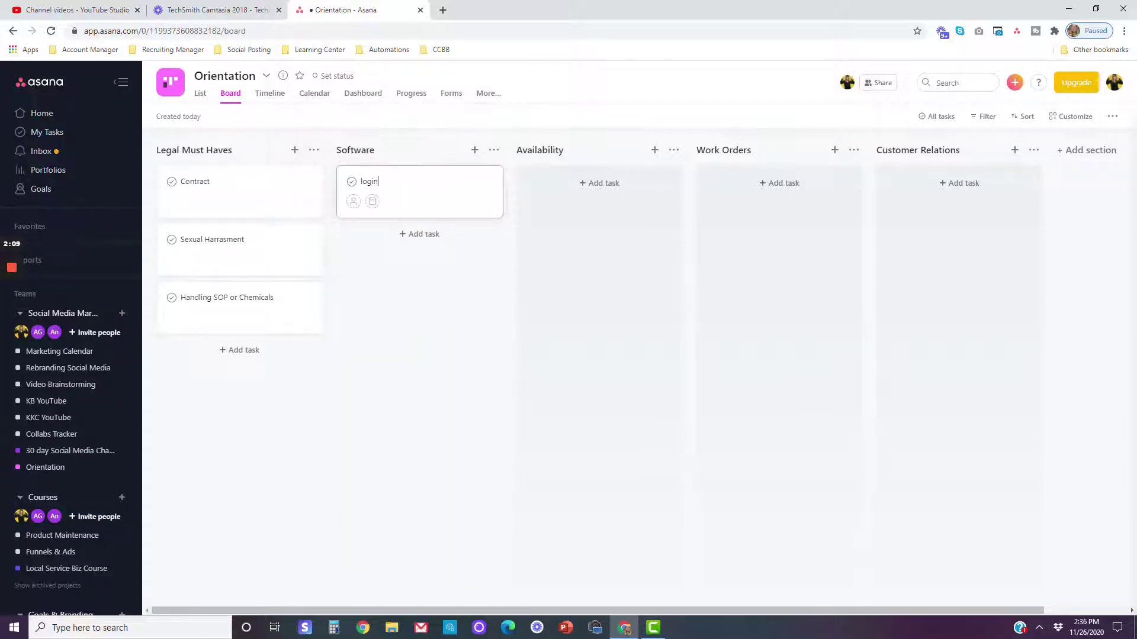
{"action": "key", "text": "Return"}
{"action": "type", "text": "links"}
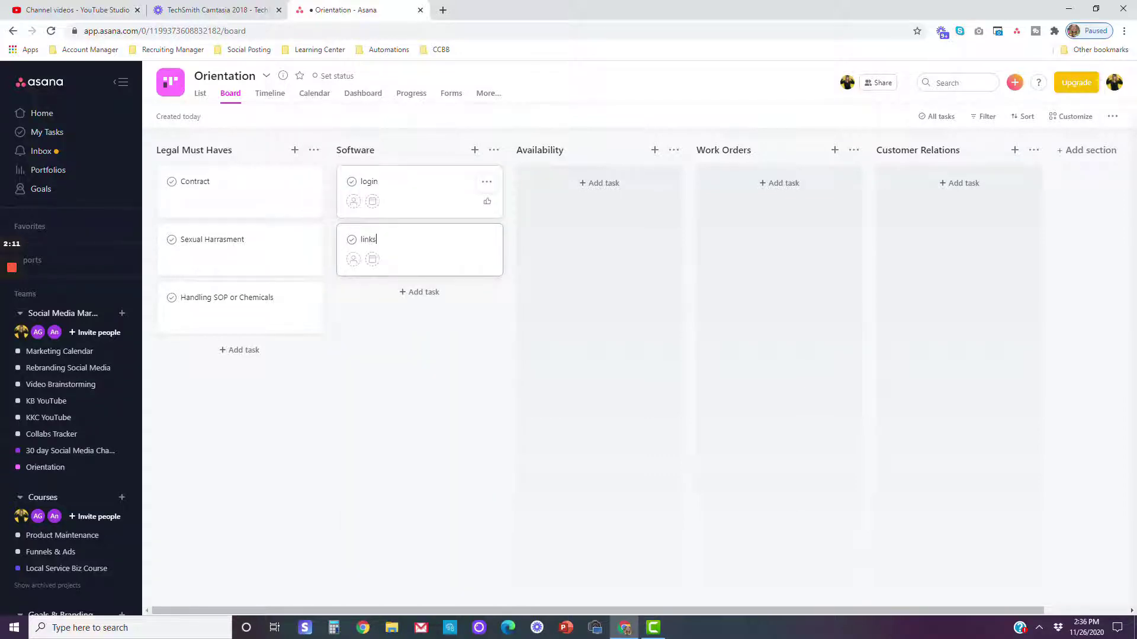
{"action": "key", "text": "Return"}
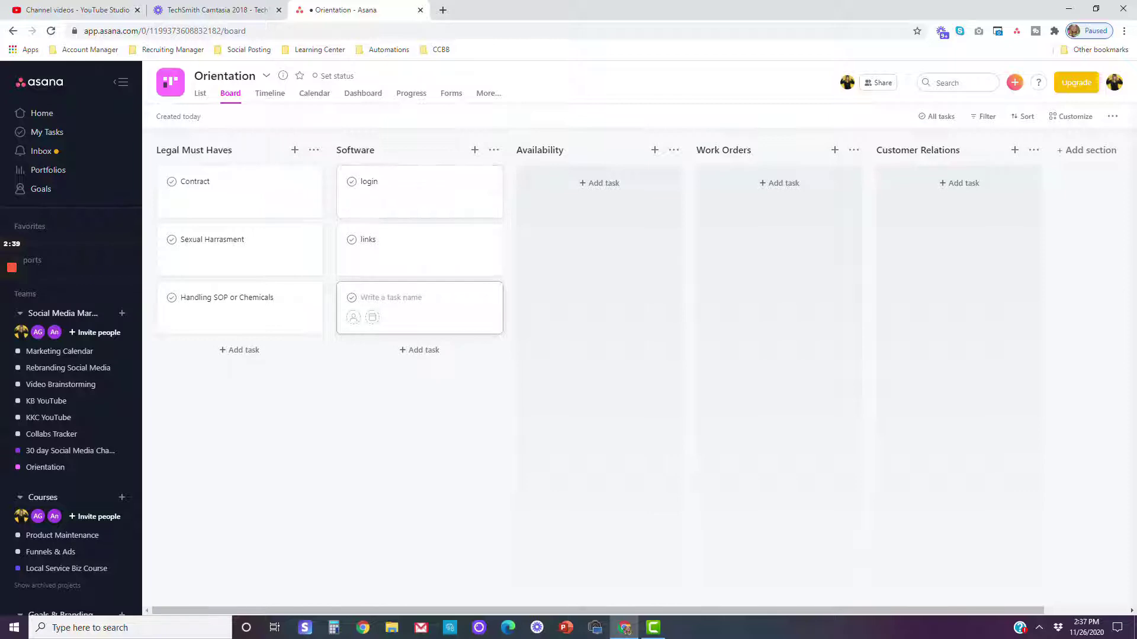
- Add the tasks "no shows", "set up" and "sick" to the Availability section
{"action": "left_click", "coordinate": [598, 183]}
{"action": "type", "text": "no shows"}
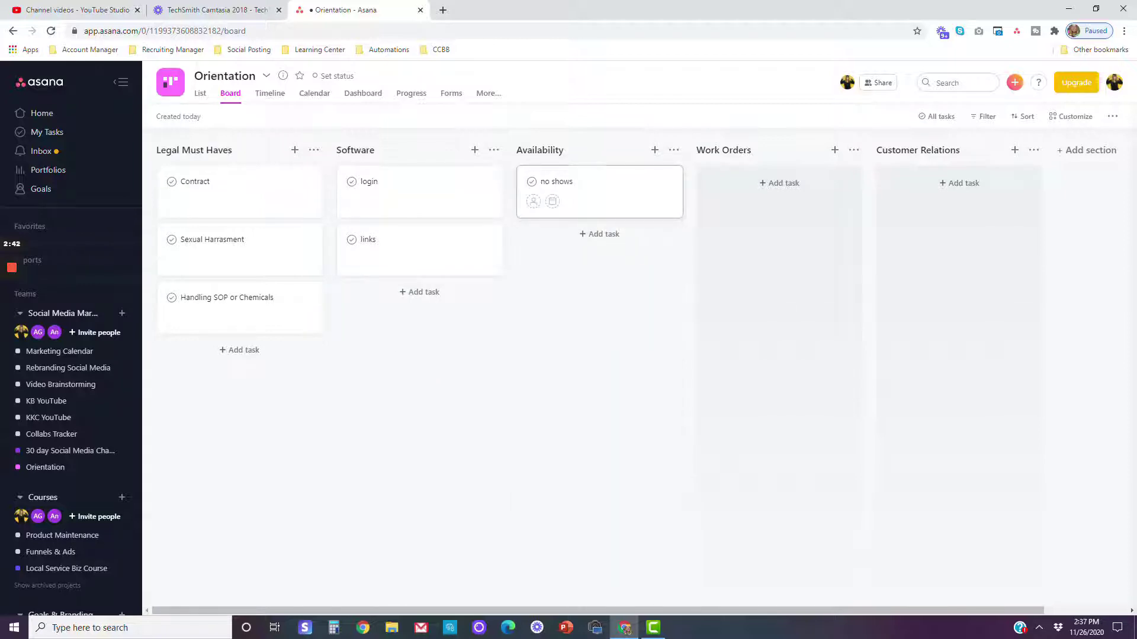
{"action": "key", "text": "Return"}
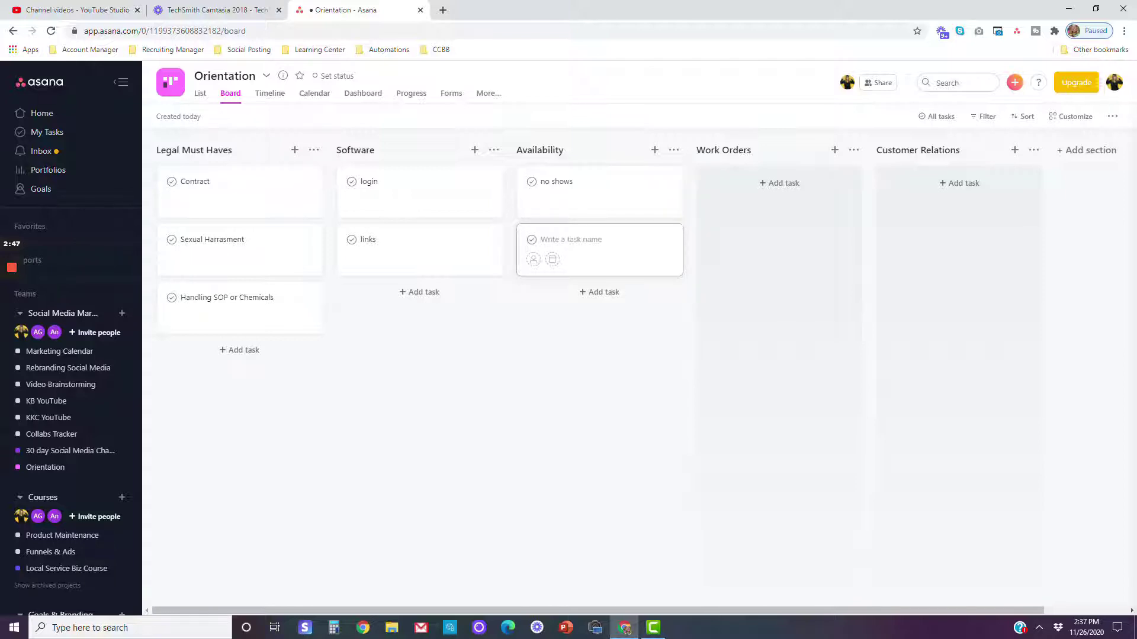
{"action": "type", "text": "set up"}
{"action": "key", "text": "Return"}
{"action": "type", "text": "req"}
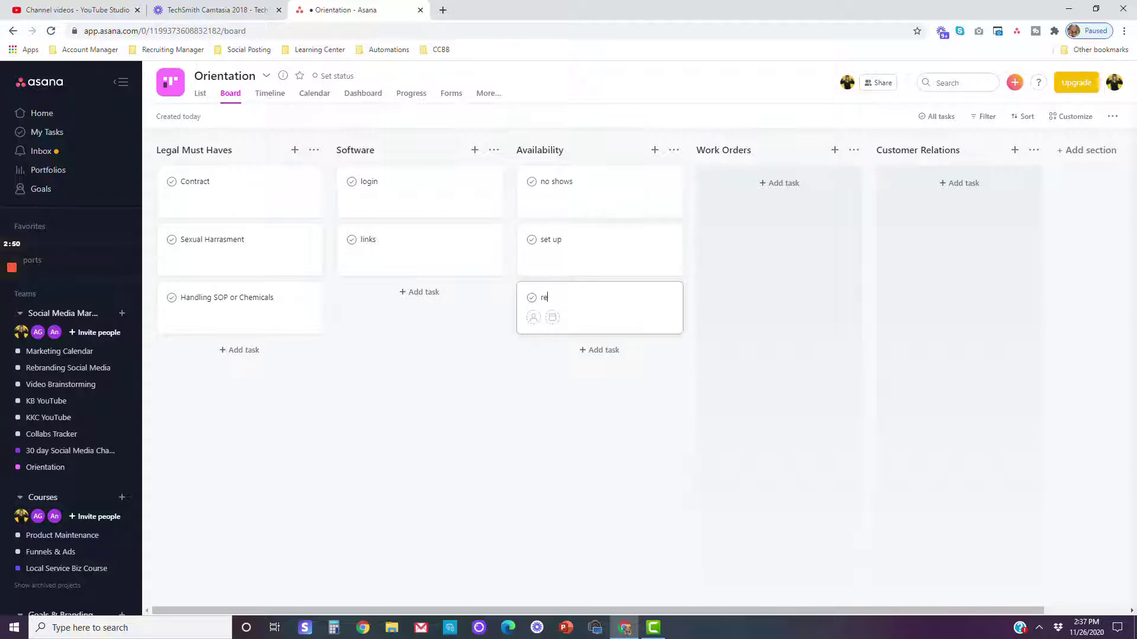
{"action": "key", "text": "BackSpace"}
{"action": "key", "text": "BackSpace"}
{"action": "key", "text": "BackSpace"}
{"action": "type", "text": "sick"}
{"action": "left_click", "coordinate": [609, 409]}
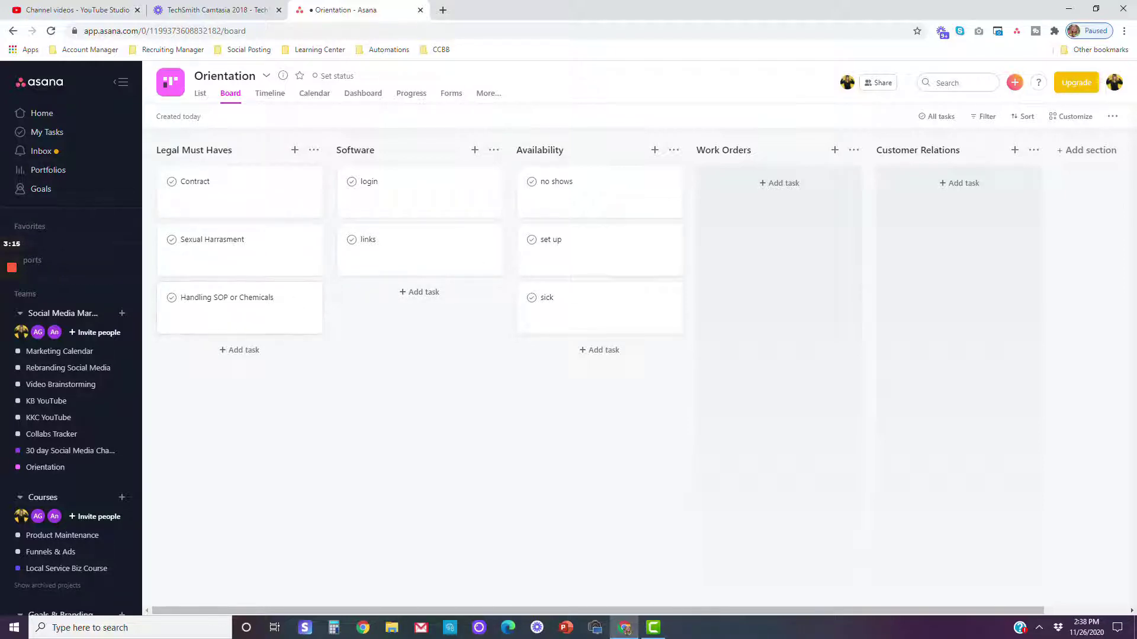
- View the Contract task's details, close them, and move the task to the Work Orders section
{"action": "left_click", "coordinate": [249, 185]}
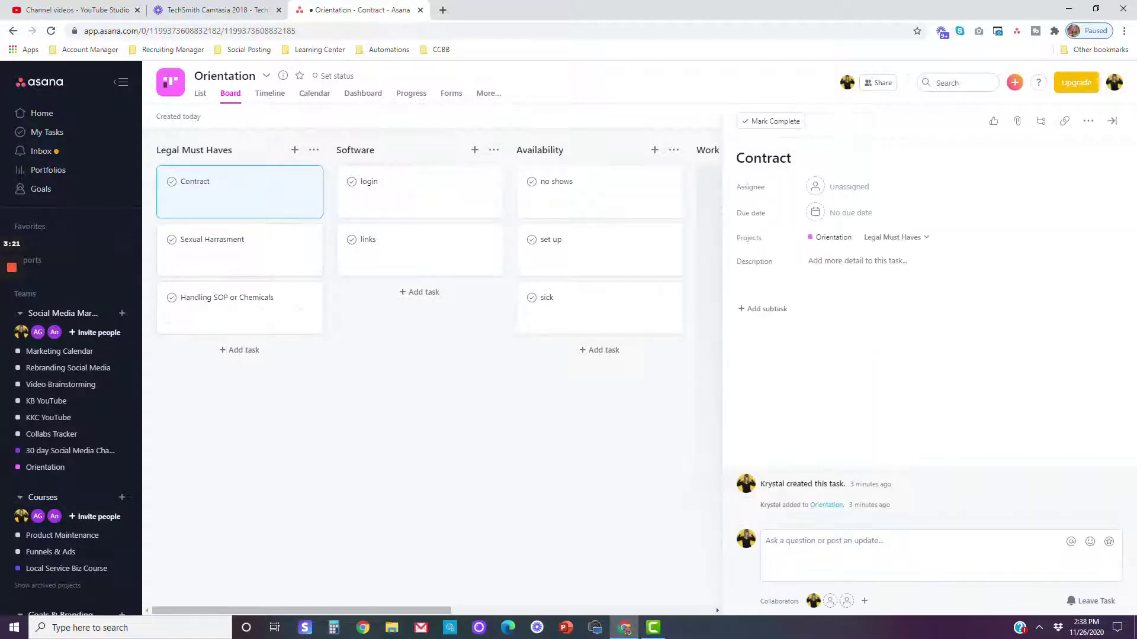
{"action": "left_click", "coordinate": [1112, 120]}
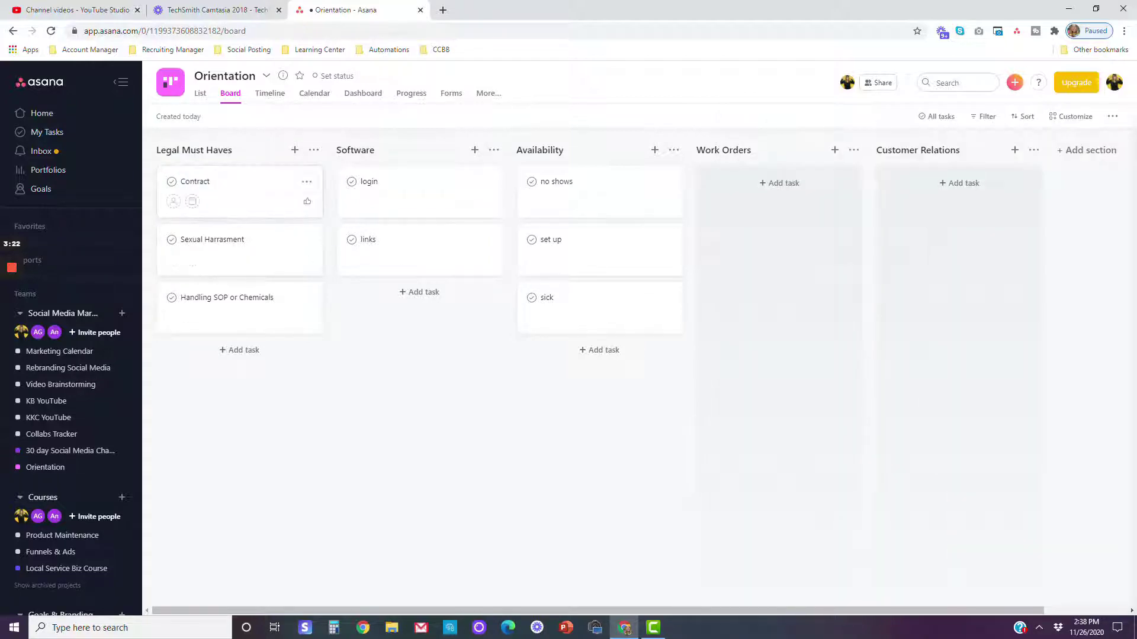
{"action": "left_click_drag", "start_coordinate": [195, 183], "coordinate": [774, 184]}
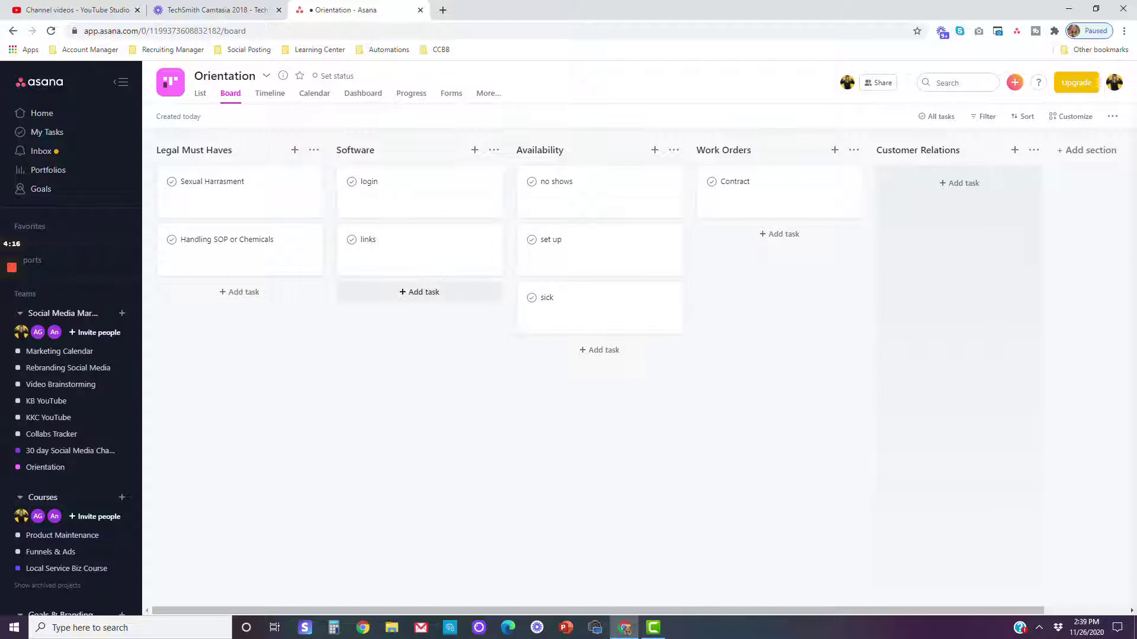
- Add a task named "Login & Links" to the Software section
{"action": "left_click", "coordinate": [417, 292]}
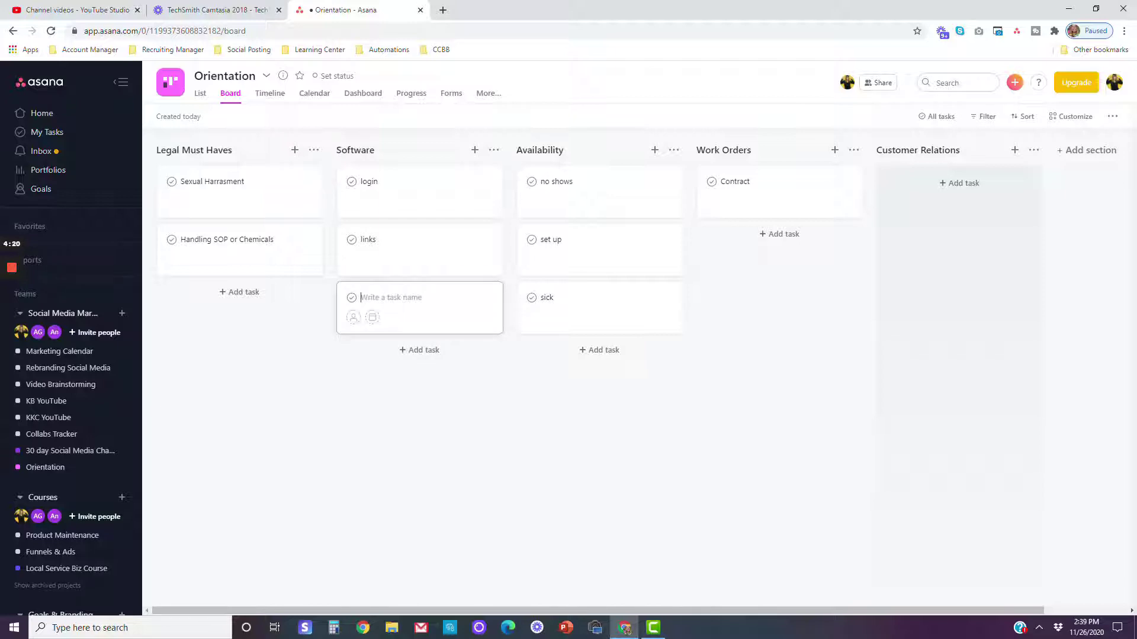
{"action": "type", "text": "Login & Links"}
{"action": "left_click", "coordinate": [467, 361]}
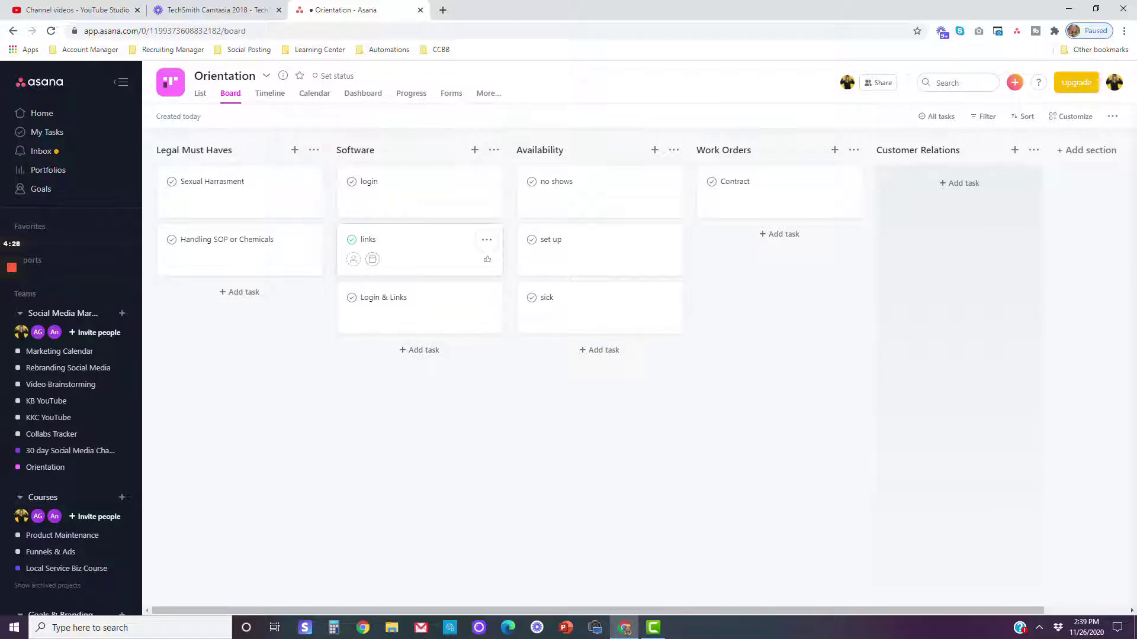
- Mark the links and login tasks complete and move Login & Links to the top of the Software section
{"action": "left_click", "coordinate": [352, 239]}
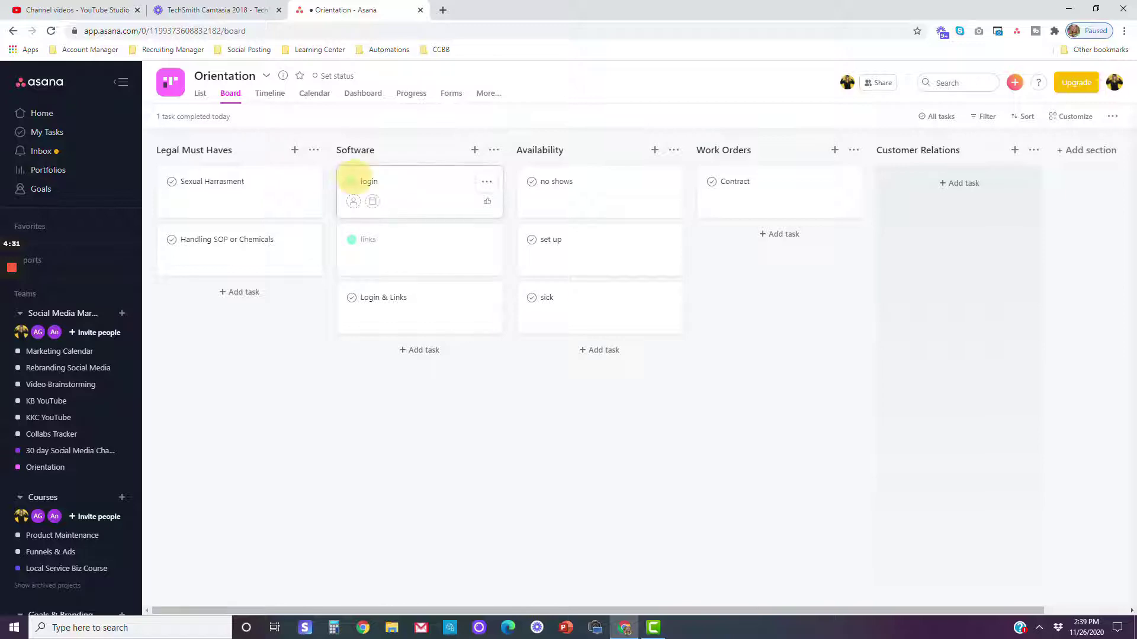
{"action": "left_click", "coordinate": [352, 181]}
{"action": "left_click_drag", "start_coordinate": [424, 301], "coordinate": [421, 178]}
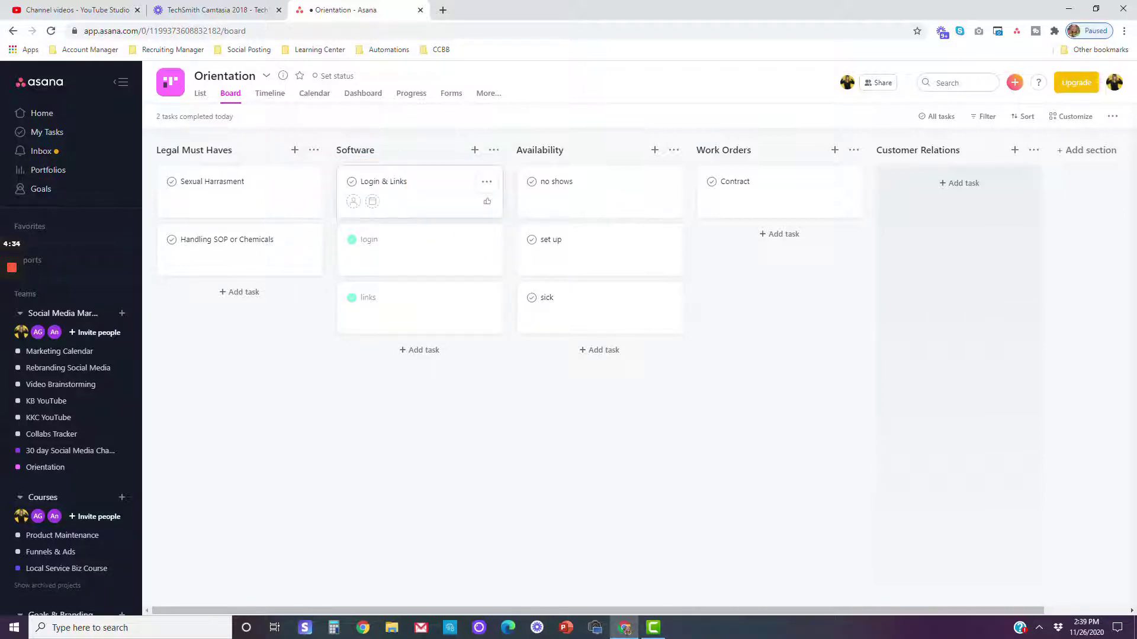
- Give the Login & Links task a description outline with the headings "Lesson Overview:", "Lesson:" and "Action Steps:"
{"action": "left_click", "coordinate": [421, 183]}
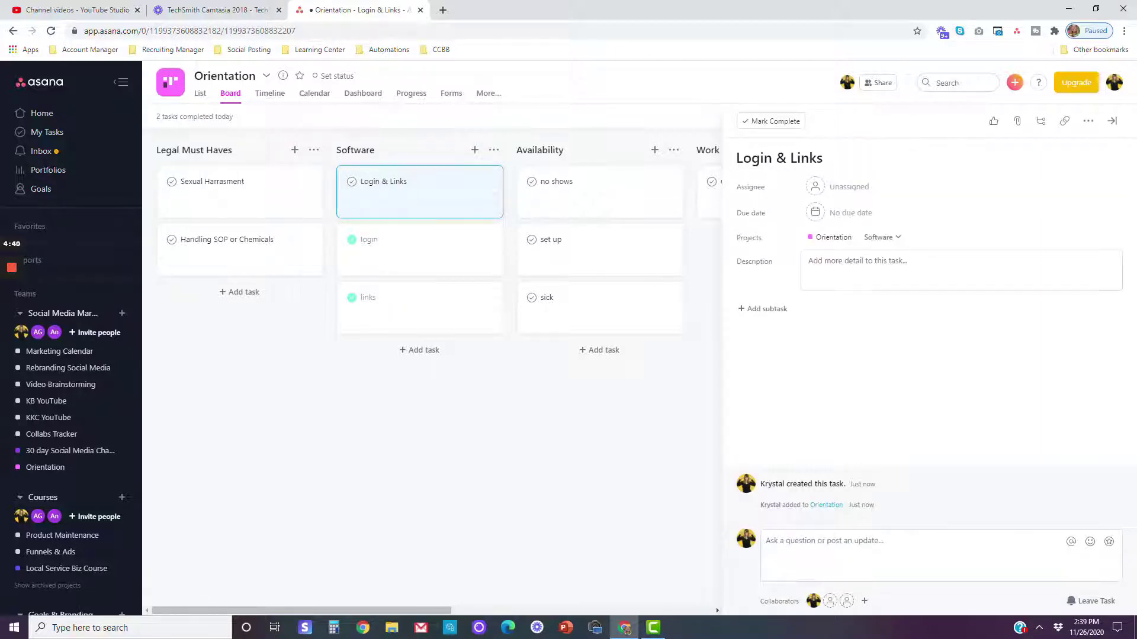
{"action": "left_click", "coordinate": [863, 264]}
{"action": "type", "text": "Lesson"}
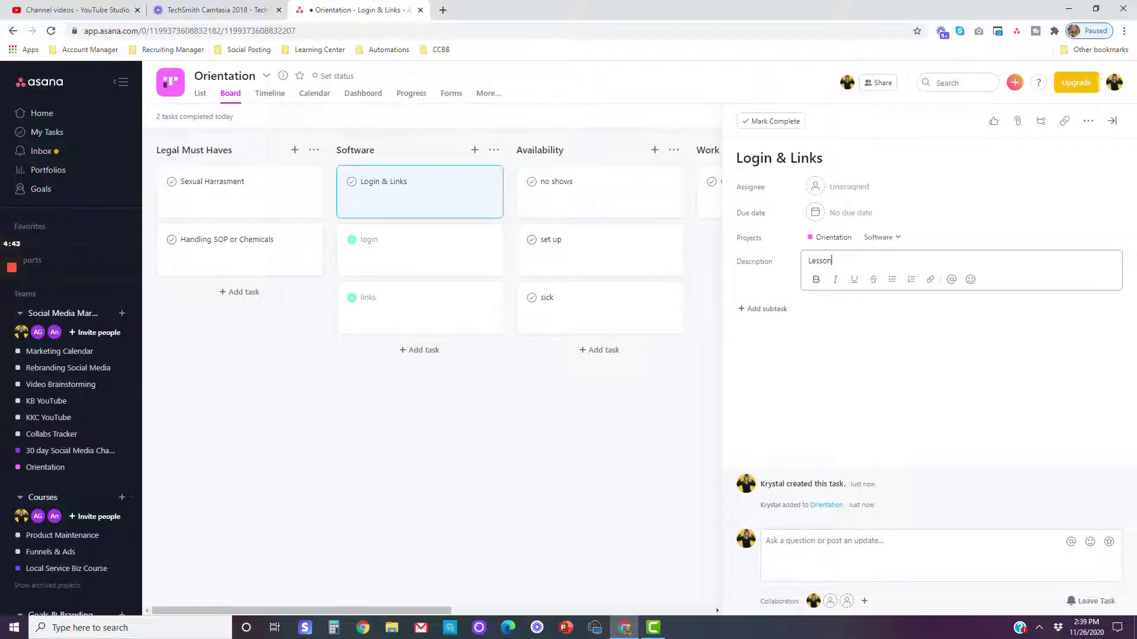
{"action": "type", "text": " Overview:"}
{"action": "key", "text": "Return"}
{"action": "key", "text": "Return"}
{"action": "type", "text": "Lesson"}
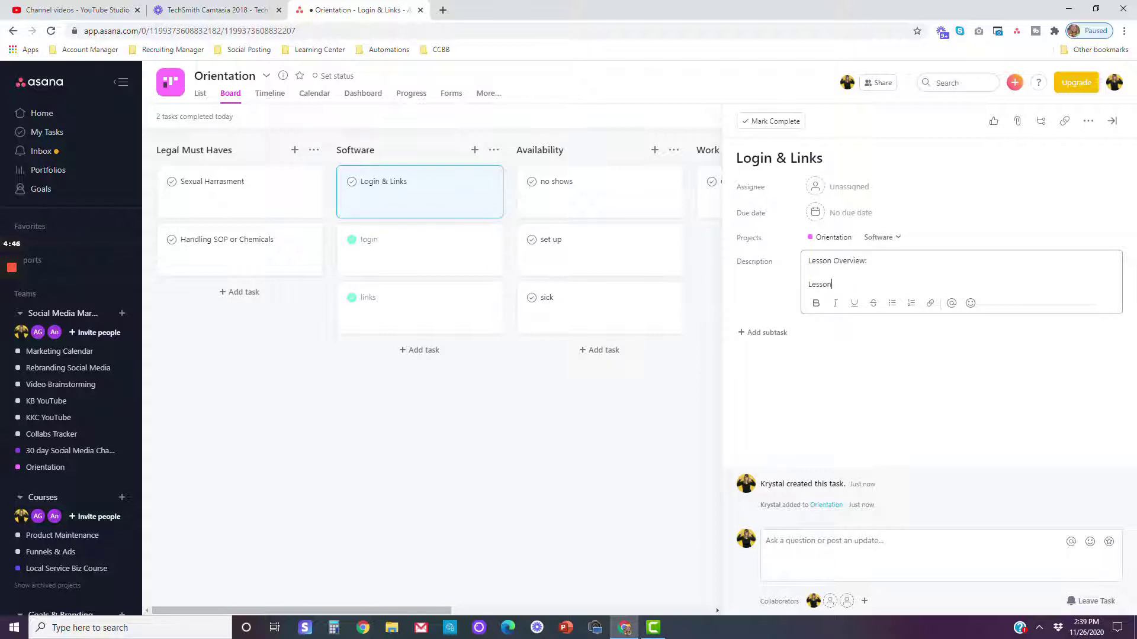
{"action": "type", "text": ":"}
{"action": "key", "text": "Return"}
{"action": "key", "text": "Return"}
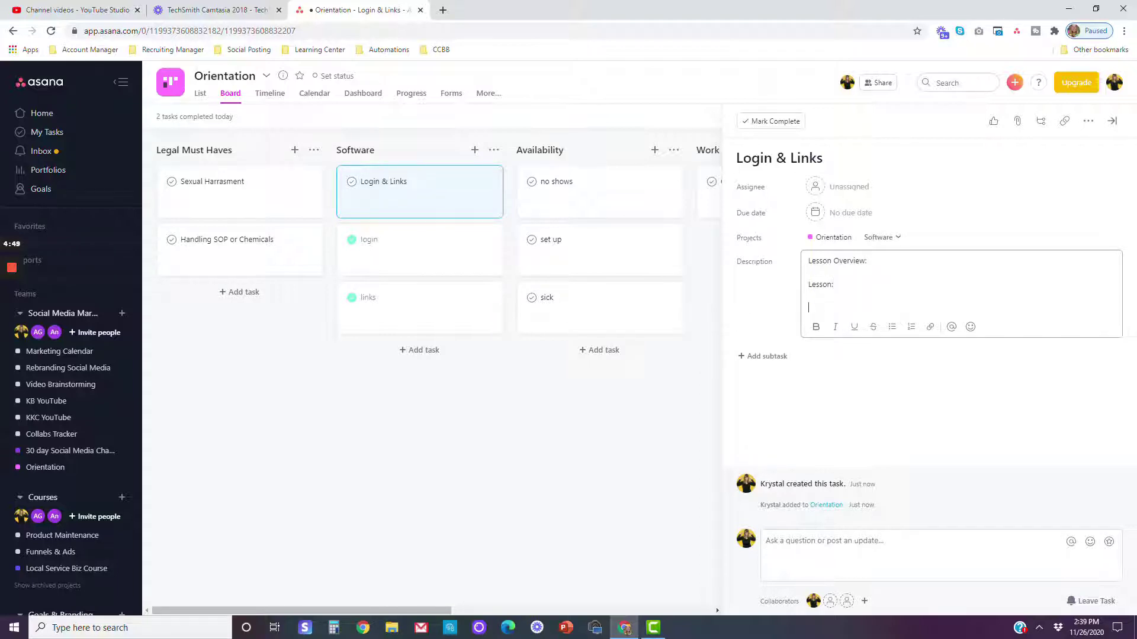
{"action": "type", "text": "Action Steps:"}
{"action": "key", "text": "Return"}
- Insert an extra blank line below the "Lesson:" and "Lesson Overview:" headings in the task description
{"action": "left_click", "coordinate": [848, 284]}
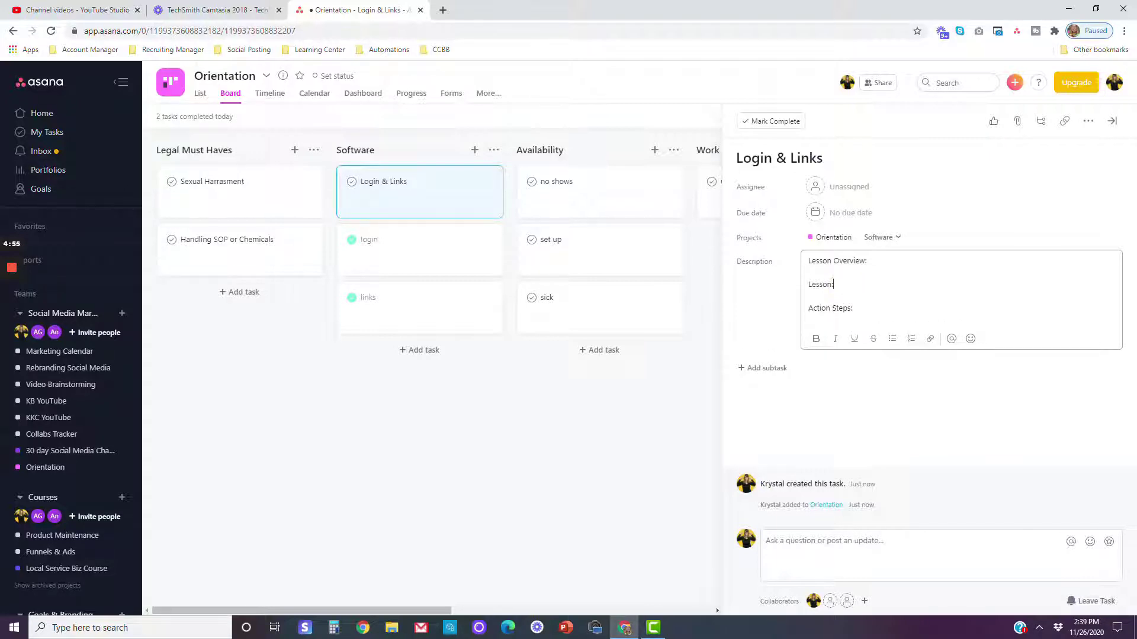
{"action": "key", "text": "Return"}
{"action": "left_click", "coordinate": [876, 262]}
{"action": "key", "text": "Return"}
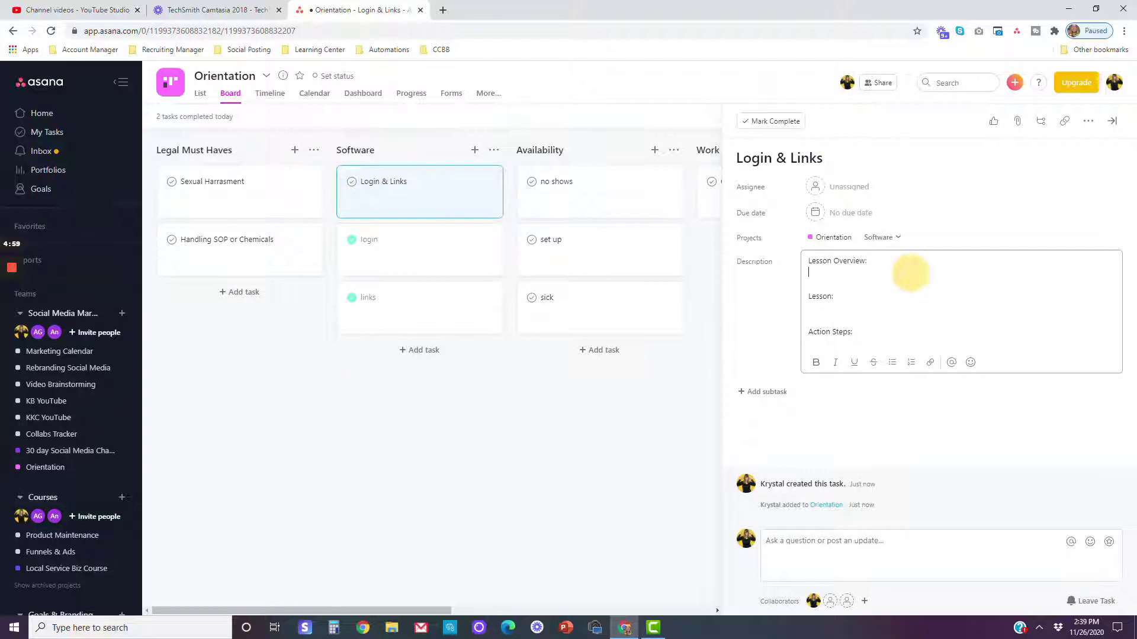
{"action": "left_click", "coordinate": [893, 261]}
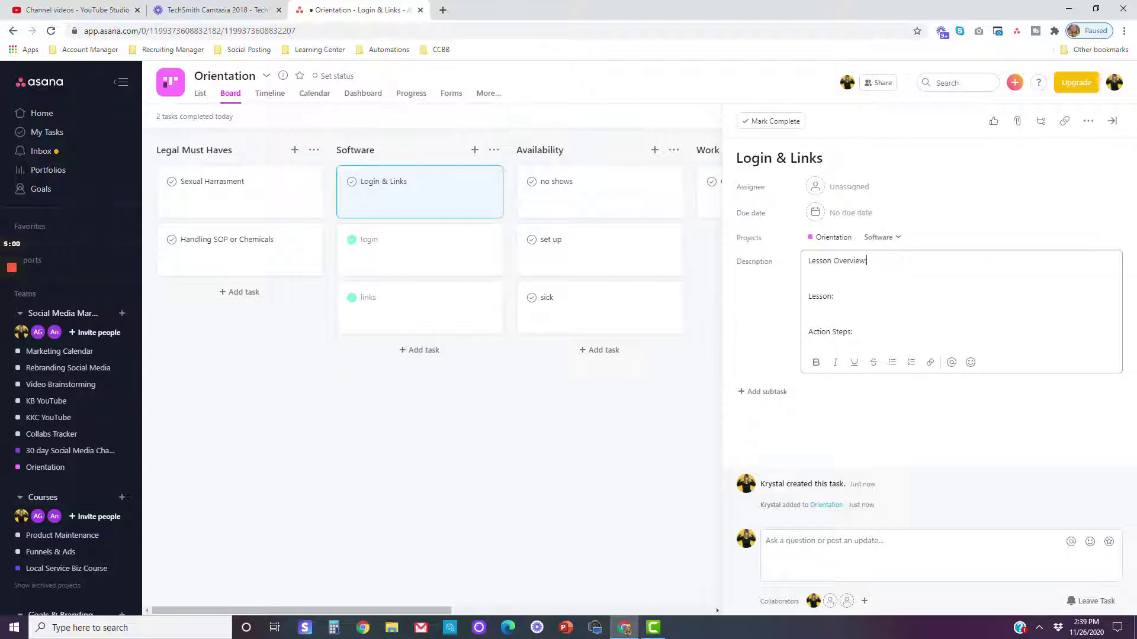
- Write "Login successfully to handle daily operations" under Lesson Overview and correct its spelling
{"action": "left_click", "coordinate": [835, 272]}
{"action": "type", "text": "ogin succ"}
{"action": "type", "text": "ssfully to handle daily operations"}
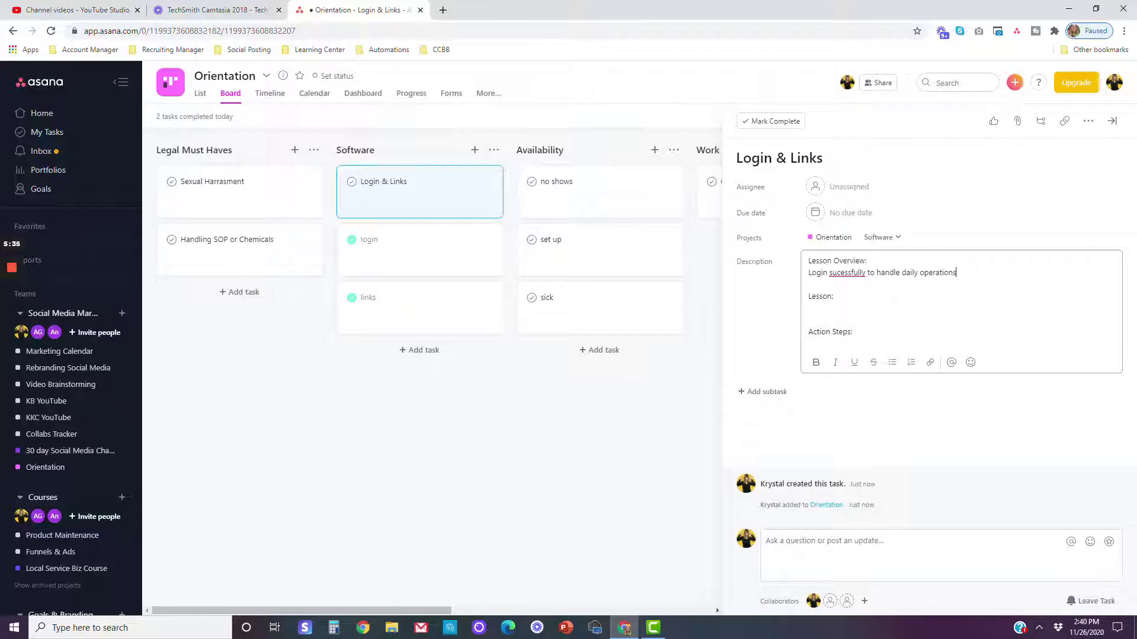
{"action": "right_click", "coordinate": [846, 272]}
{"action": "left_click", "coordinate": [869, 286]}
- Write "Ensure they have the correct credentials" under Action Steps and correct its misspelled words
{"action": "left_click", "coordinate": [839, 298]}
{"action": "left_click", "coordinate": [867, 332]}
{"action": "key", "text": "Return"}
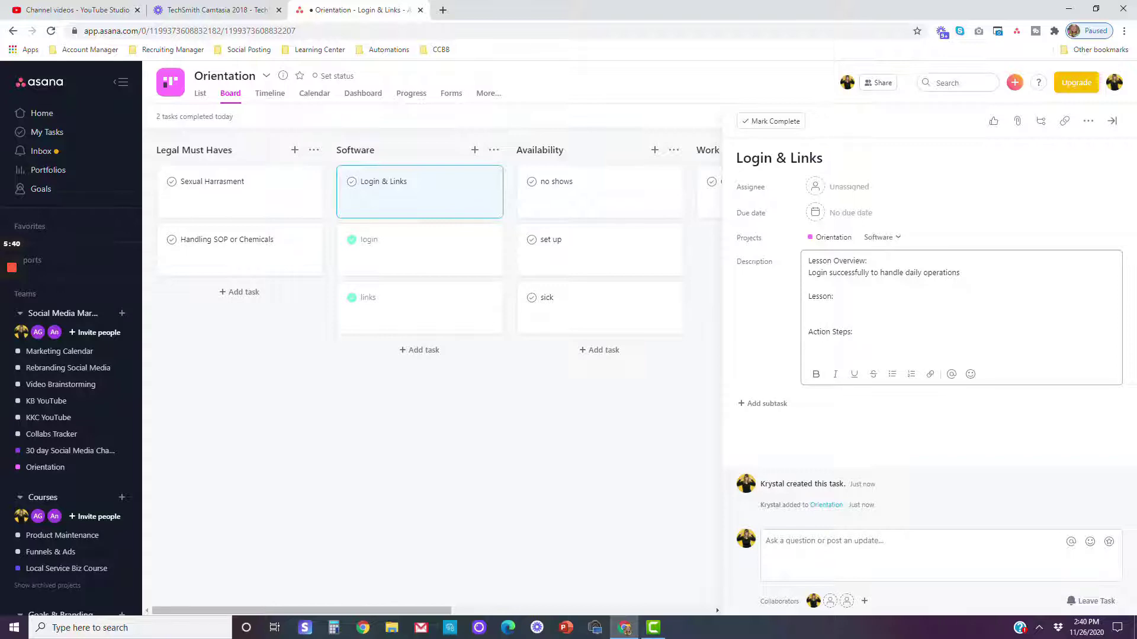
{"action": "type", "text": "ENsure they have the correct credientials"}
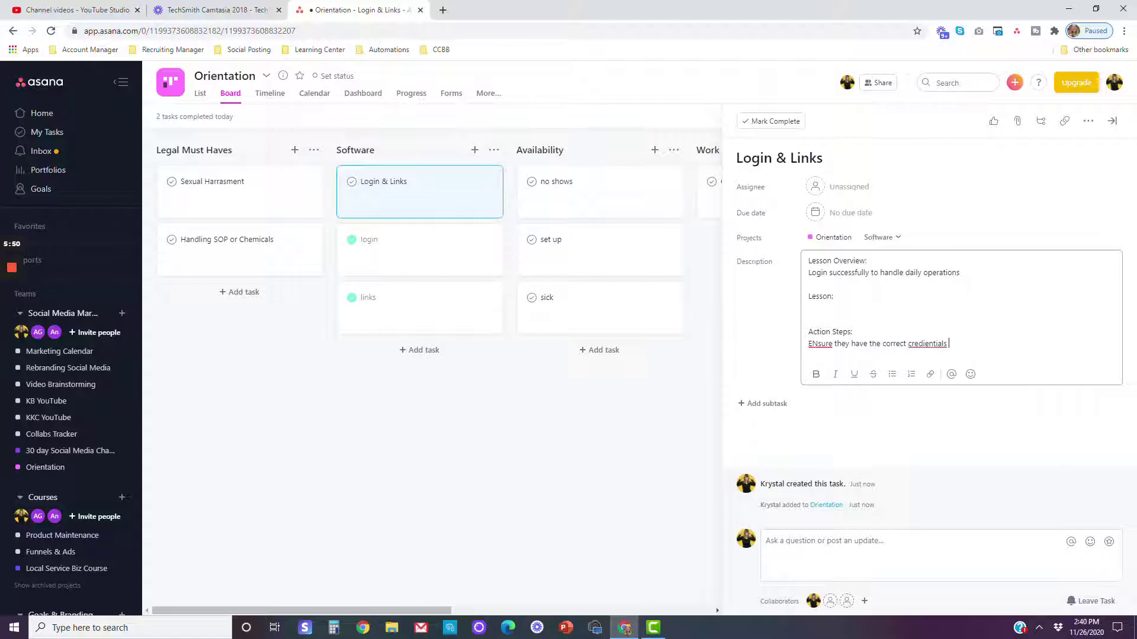
{"action": "right_click", "coordinate": [927, 343]}
{"action": "left_click", "coordinate": [948, 354]}
{"action": "right_click", "coordinate": [817, 343]}
{"action": "left_click", "coordinate": [847, 355]}
- Add an empty numbered outline "1.", "2.", "3." under Lesson and close the task's details
{"action": "left_click", "coordinate": [835, 296]}
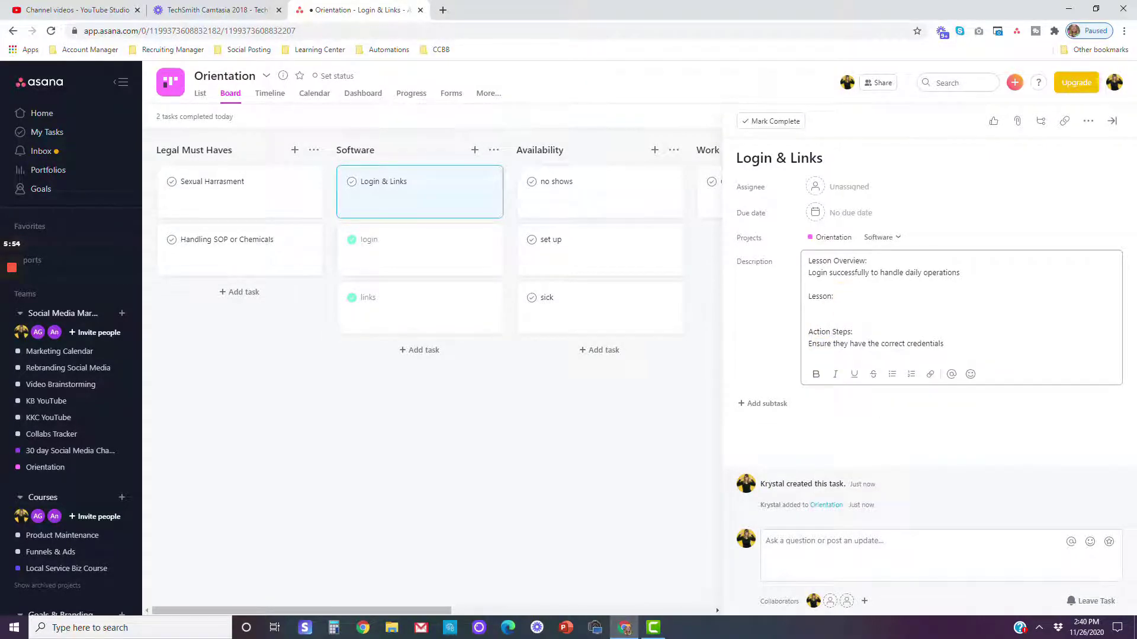
{"action": "key", "text": "Return"}
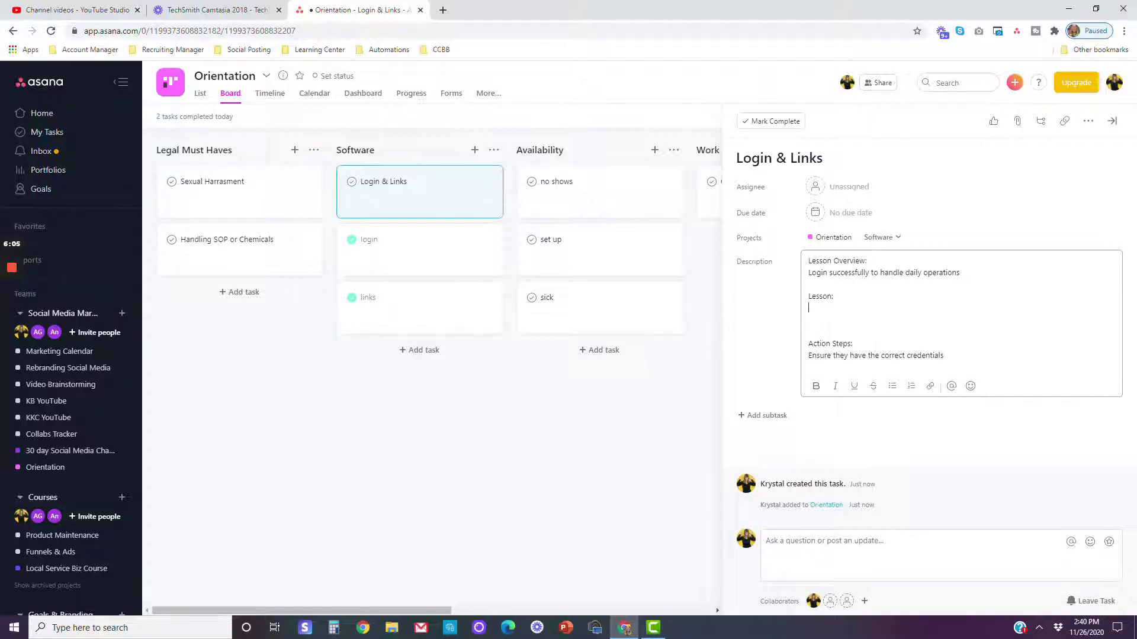
{"action": "type", "text": "1."}
{"action": "key", "text": "Return"}
{"action": "type", "text": "2."}
{"action": "key", "text": "Return"}
{"action": "type", "text": "2"}
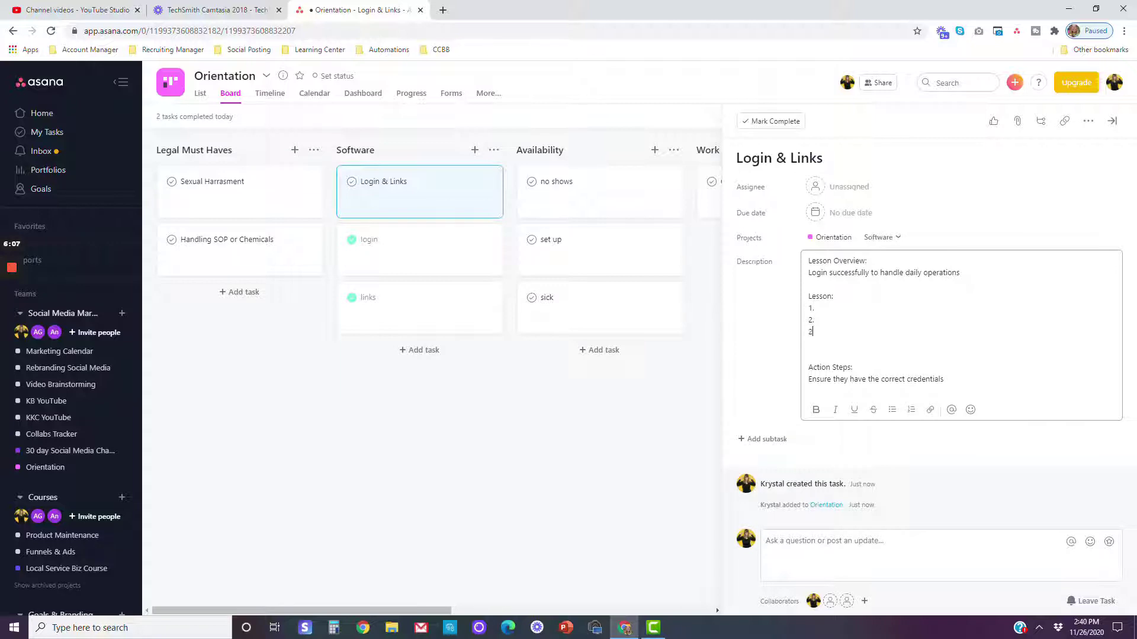
{"action": "key", "text": "BackSpace"}
{"action": "key", "text": "BackSpace"}
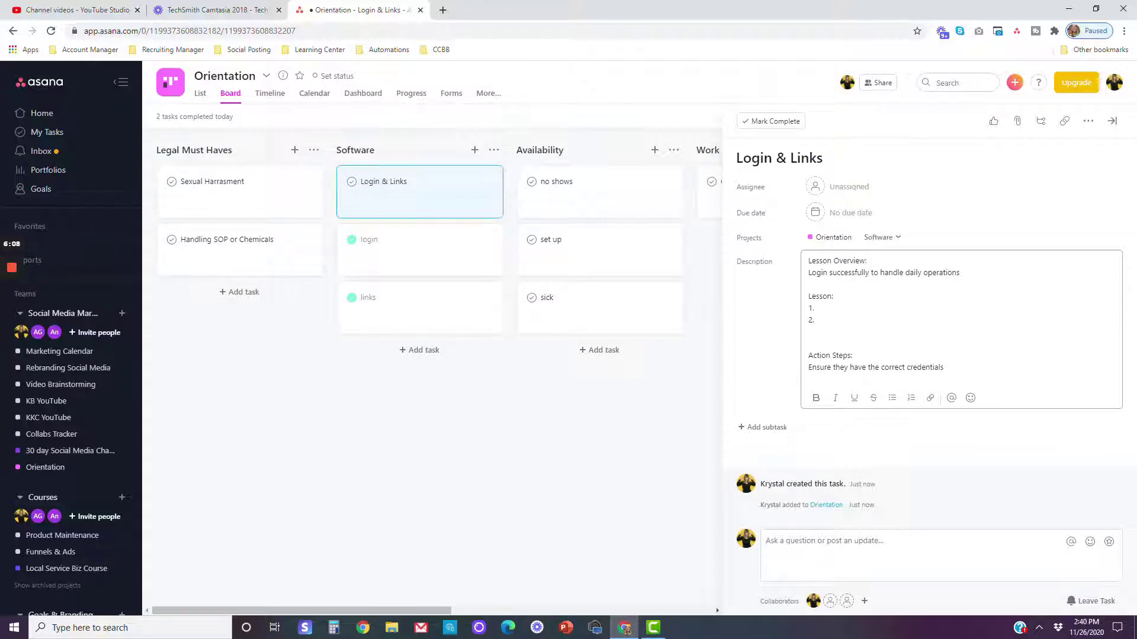
{"action": "key", "text": "Return"}
{"action": "type", "text": "3."}
{"action": "key", "text": "Return"}
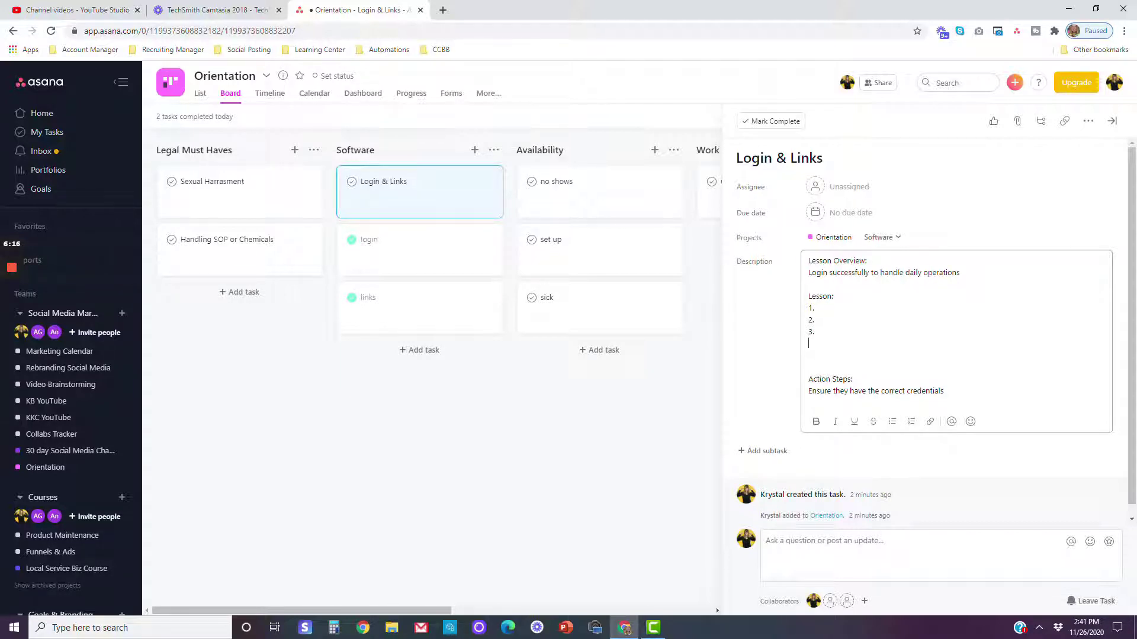
{"action": "key", "text": "Return"}
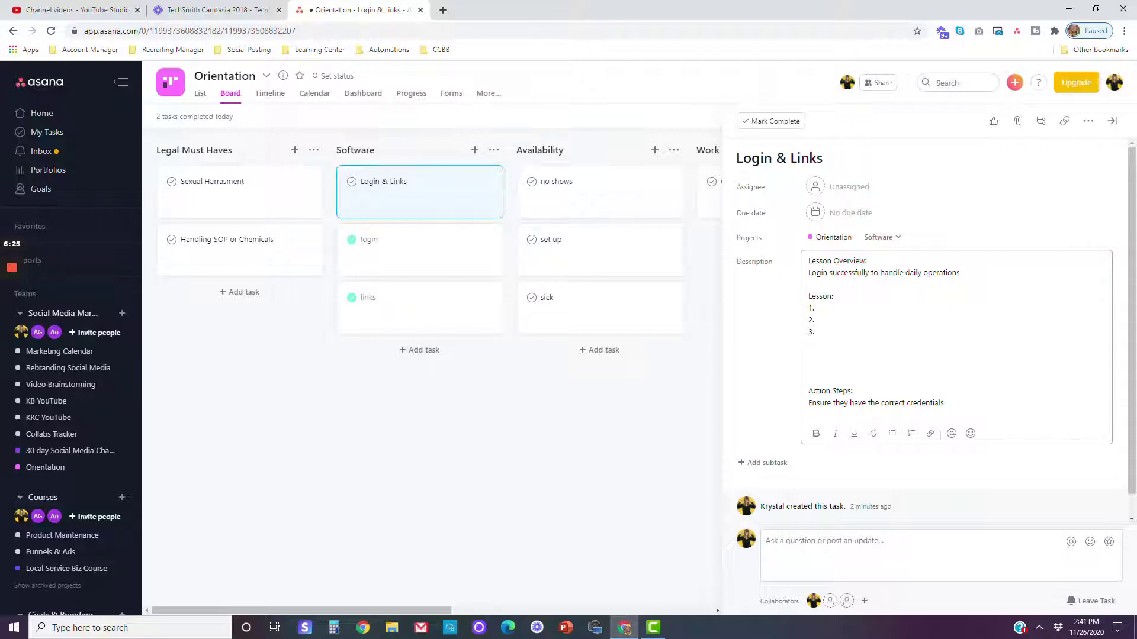
{"action": "key", "text": "BackSpace"}
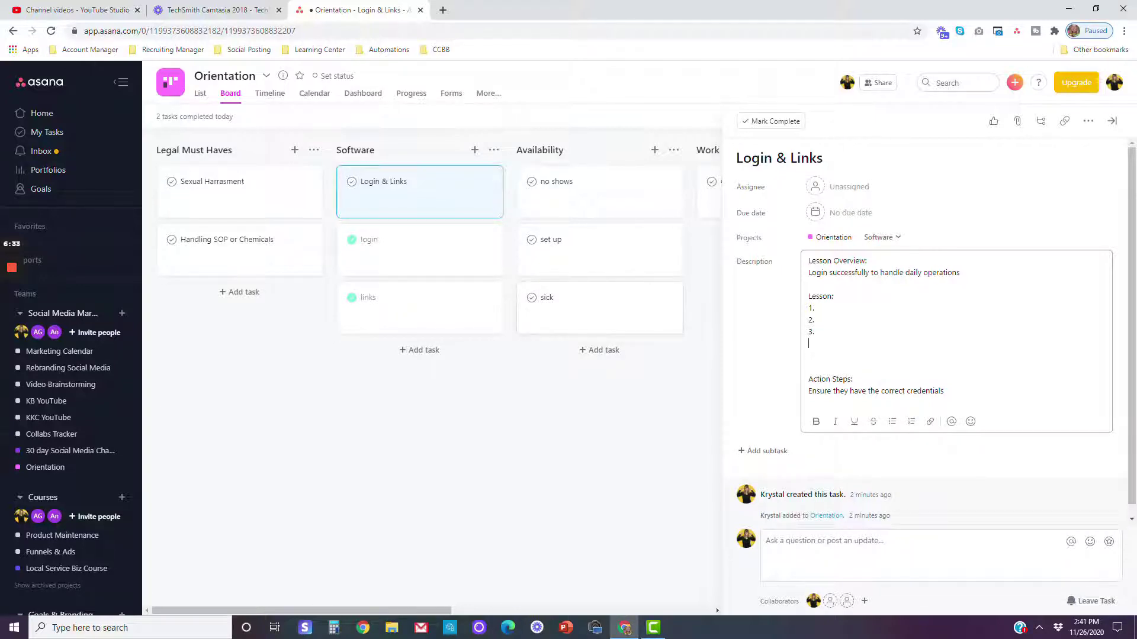
{"action": "left_click", "coordinate": [601, 424]}
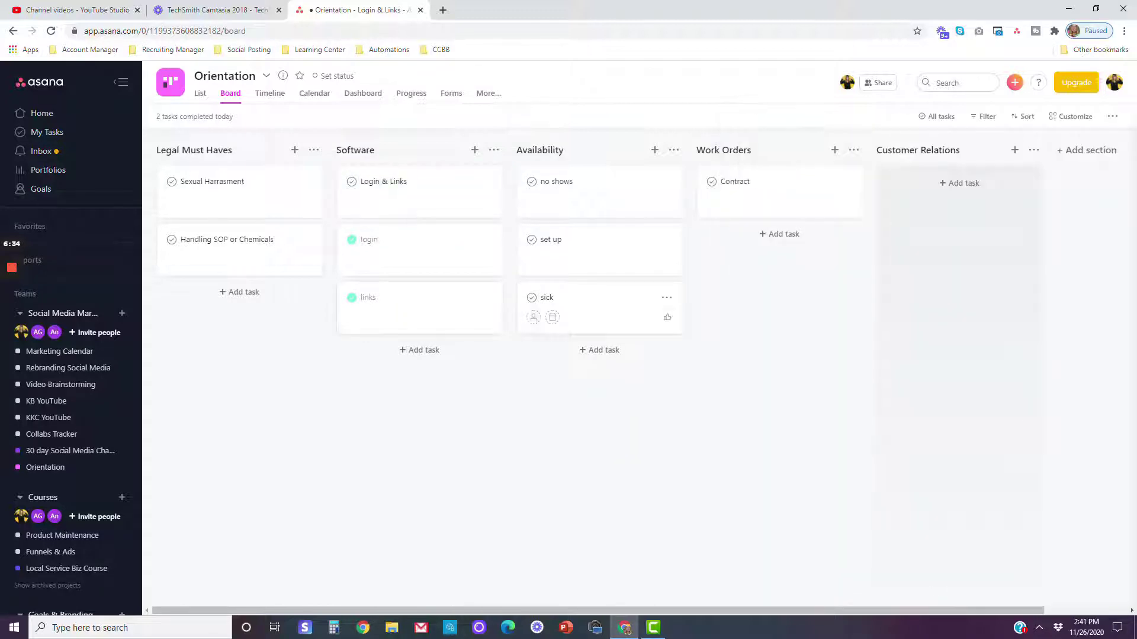
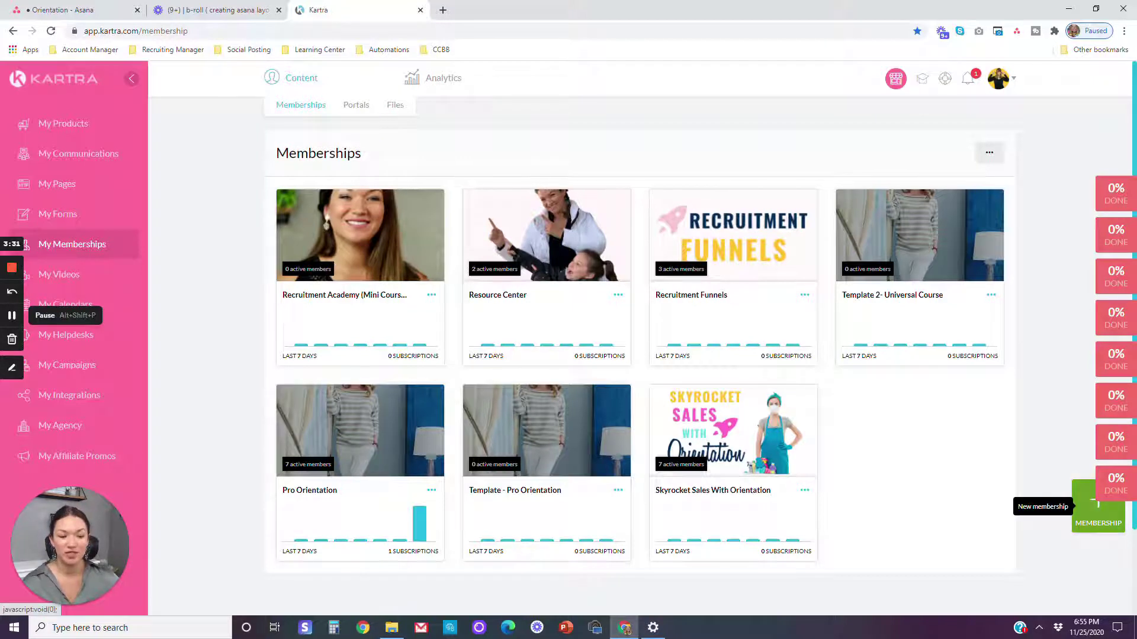
- Create a new membership in Kartra named "Orientation Demo"
{"action": "left_click", "coordinate": [1096, 505]}
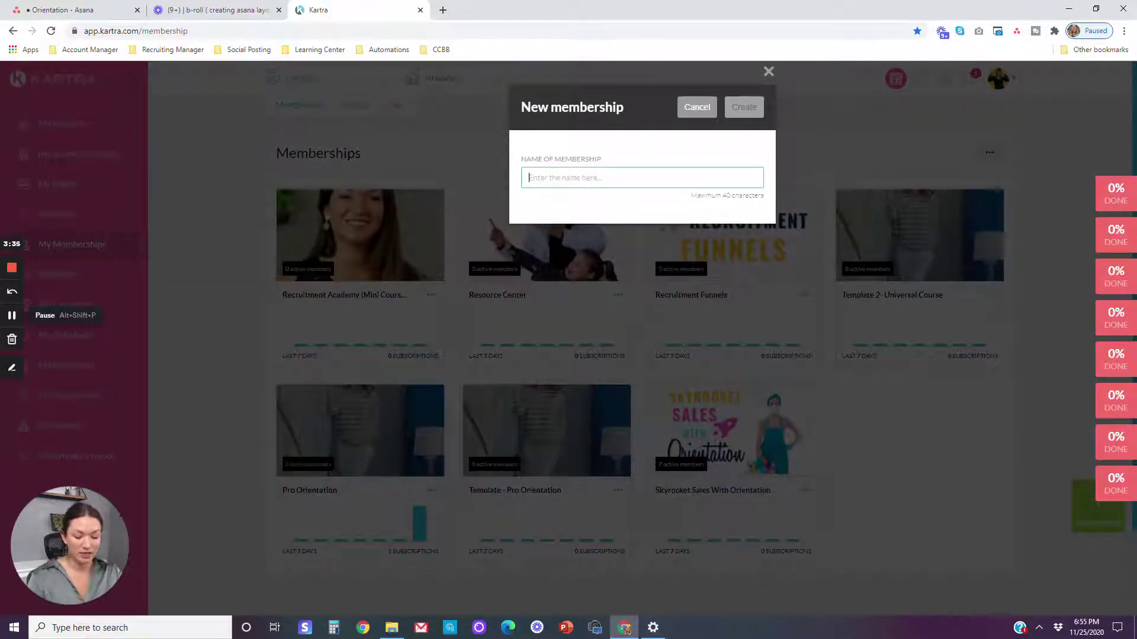
{"action": "type", "text": "Orientati"}
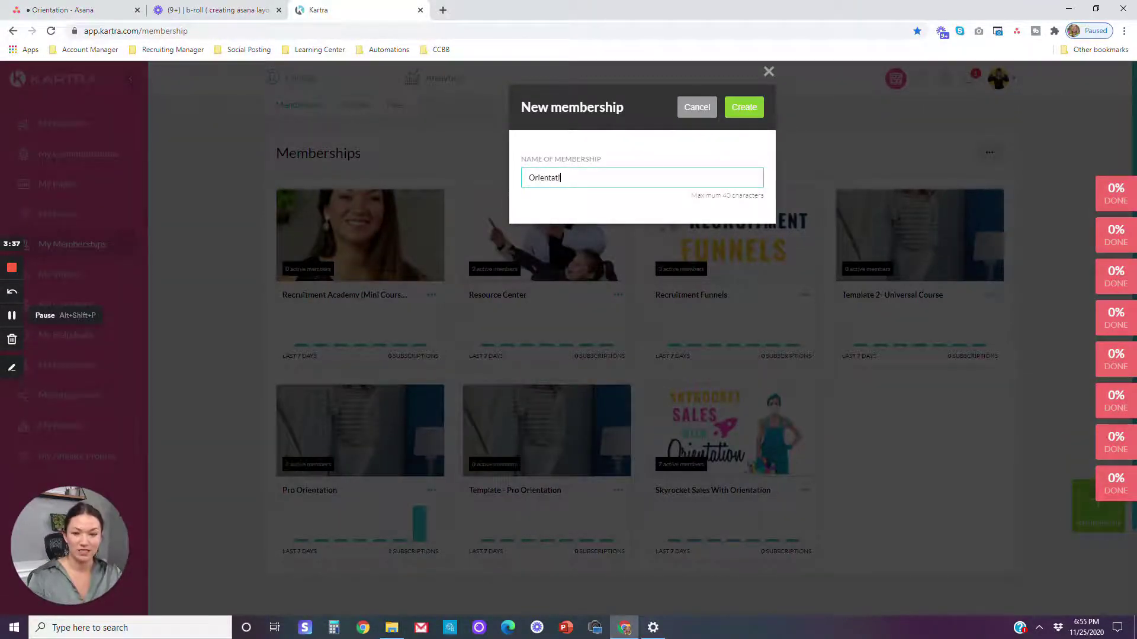
{"action": "type", "text": "on Demo"}
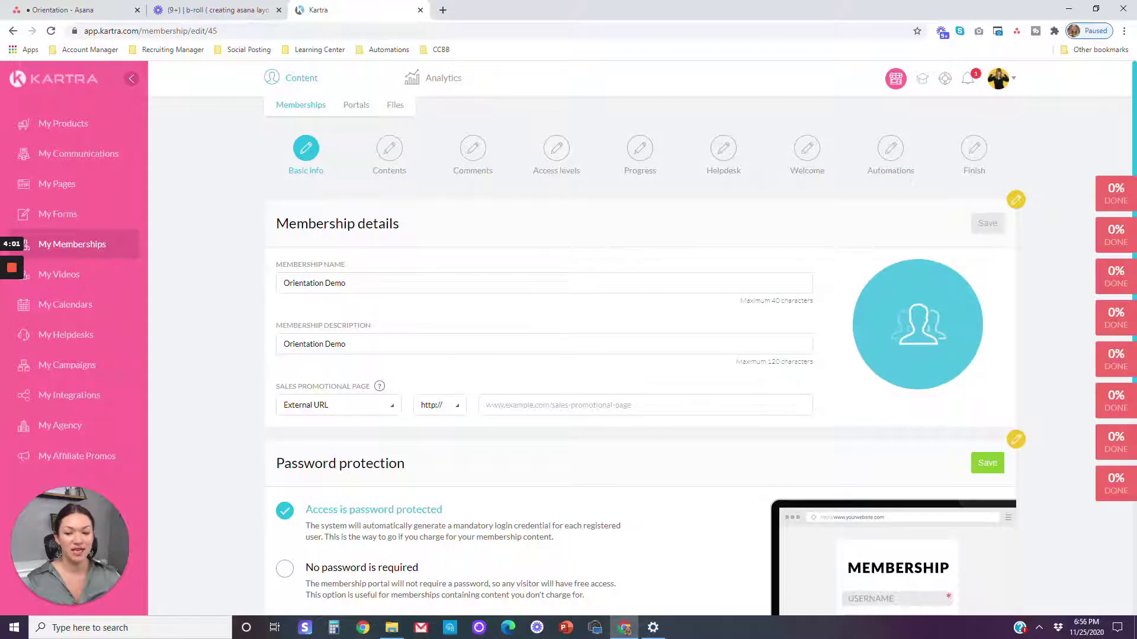
{"action": "scroll", "coordinate": [642, 338], "scroll_direction": "down", "scroll_amount": 2}
{"action": "left_click", "coordinate": [486, 287]}
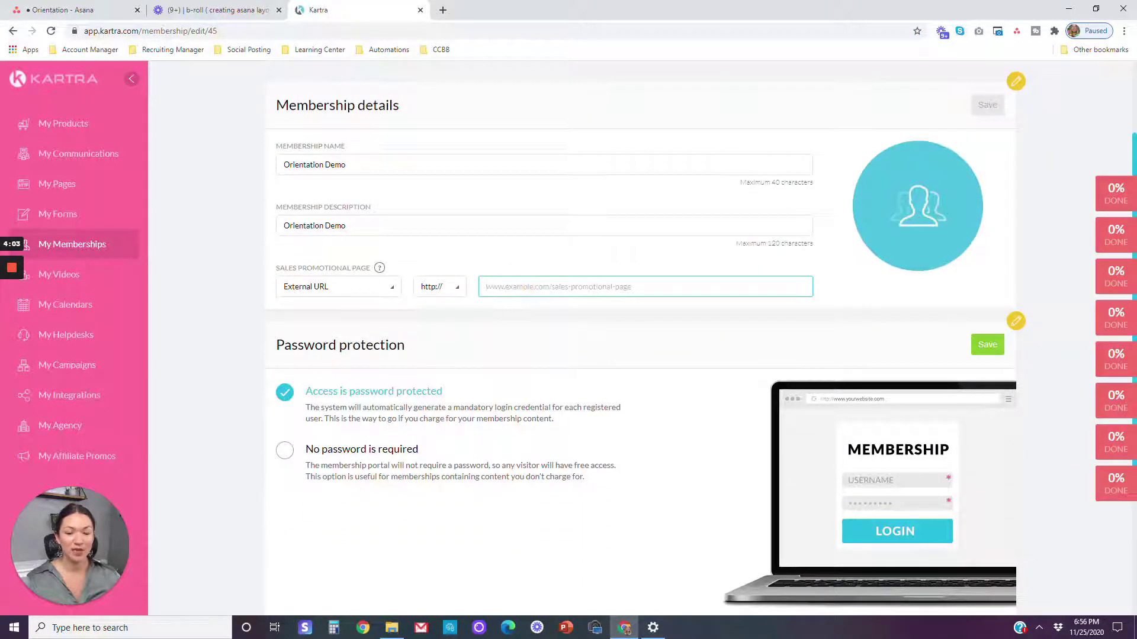
{"action": "type", "text": "kryst"}
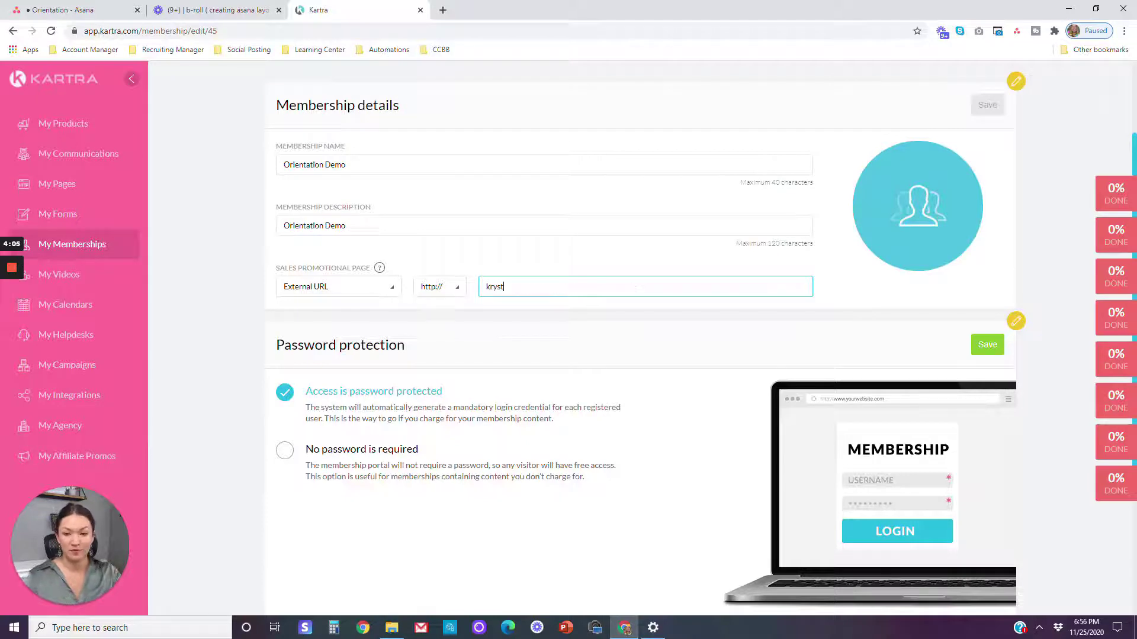
{"action": "type", "text": "albella.co"}
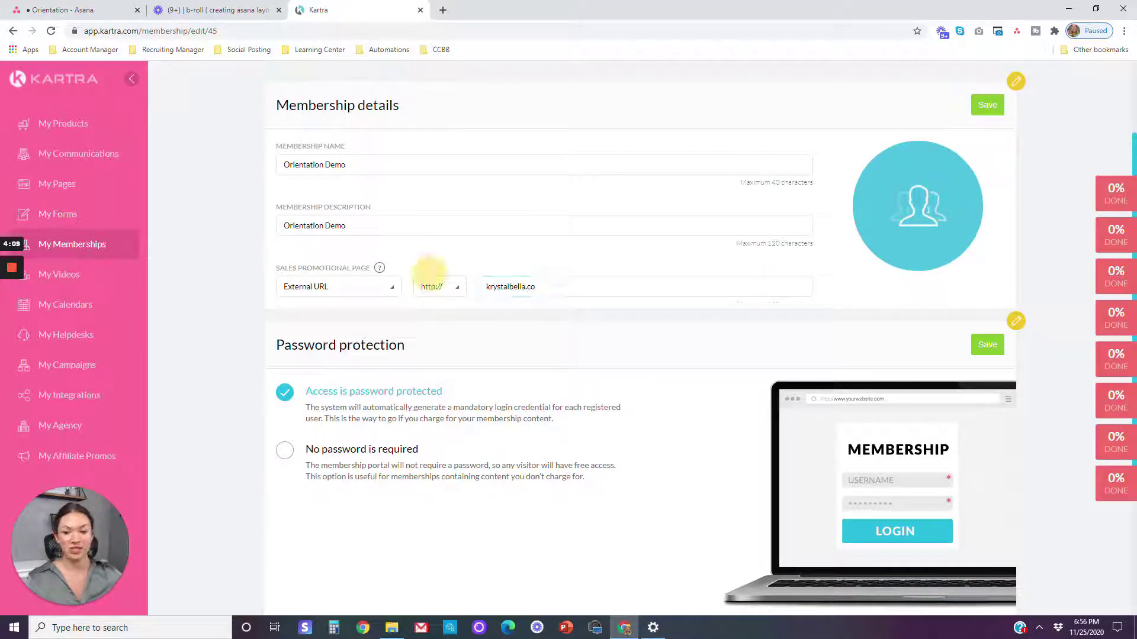
{"action": "left_click", "coordinate": [433, 287]}
{"action": "left_click", "coordinate": [437, 330]}
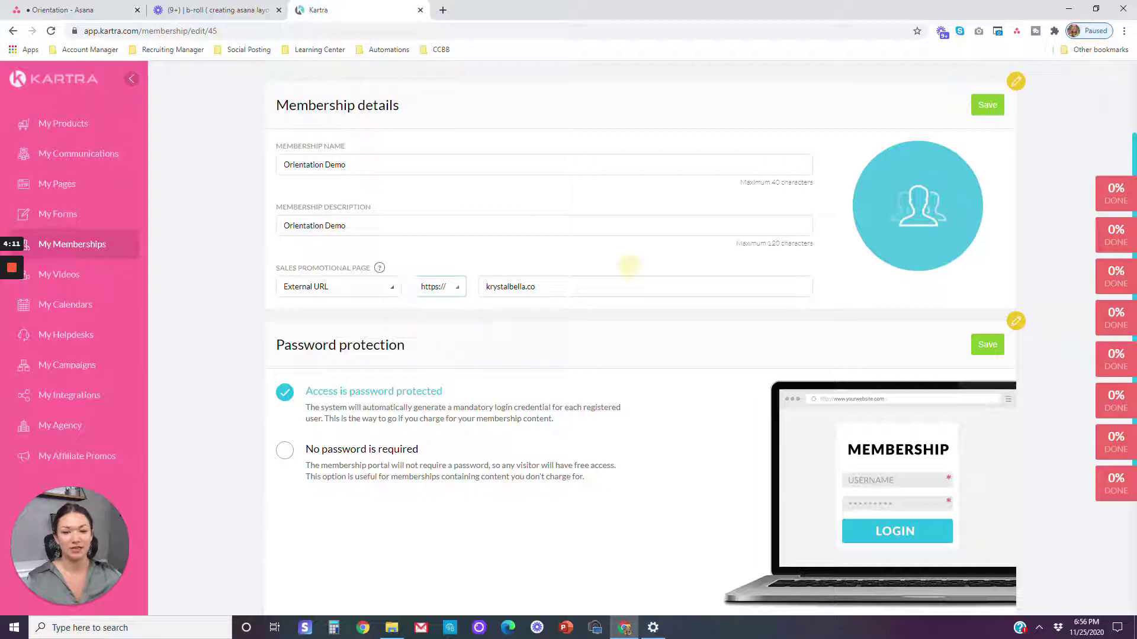
{"action": "left_click", "coordinate": [987, 105]}
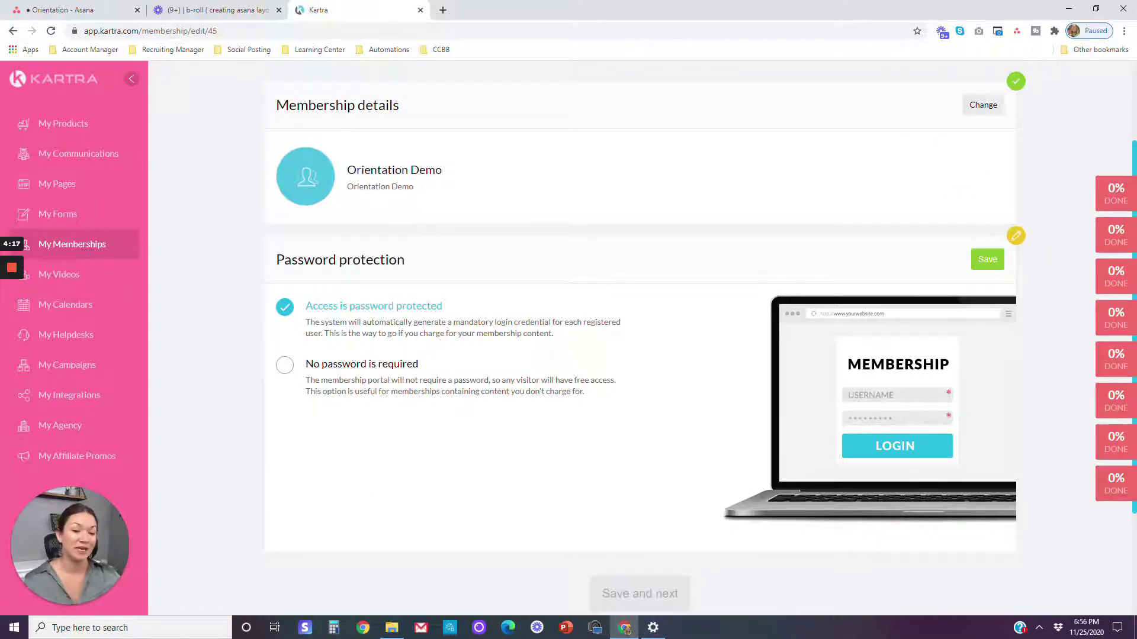
- Save the membership's access as password protected and continue to the membership contents stage
{"action": "scroll", "coordinate": [284, 364], "scroll_direction": "down", "scroll_amount": 1}
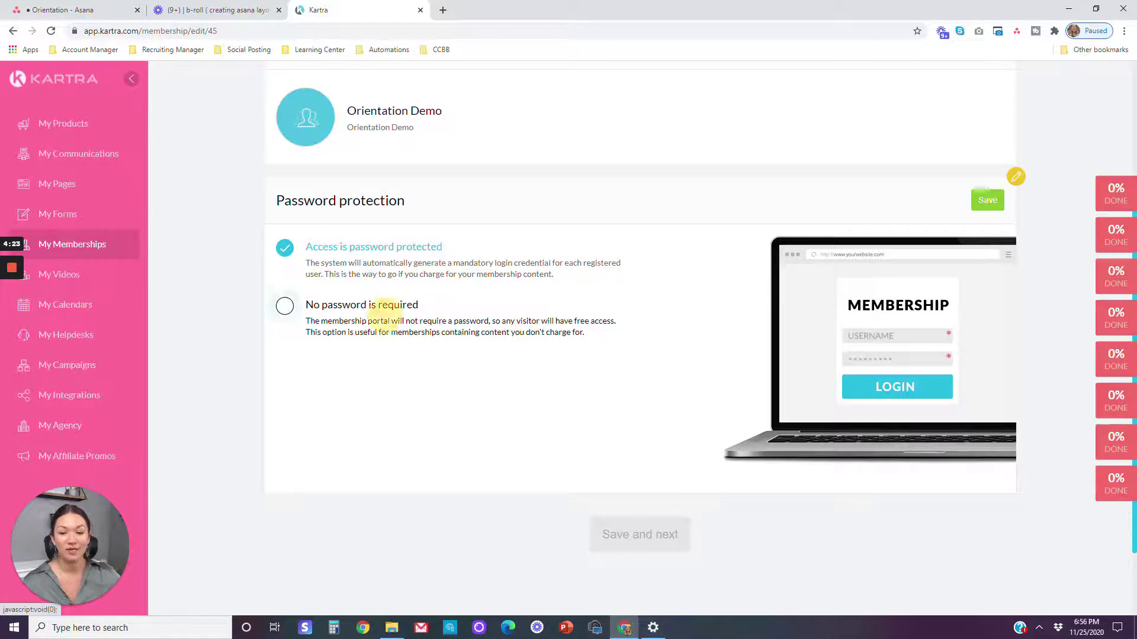
{"action": "left_click", "coordinate": [385, 307]}
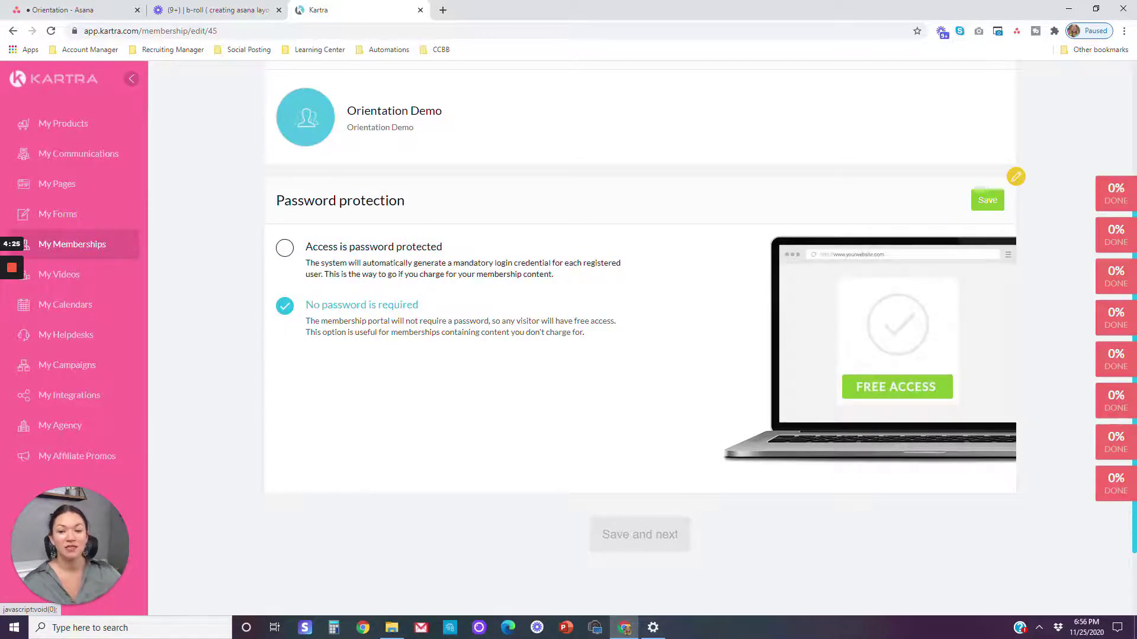
{"action": "left_click", "coordinate": [354, 259]}
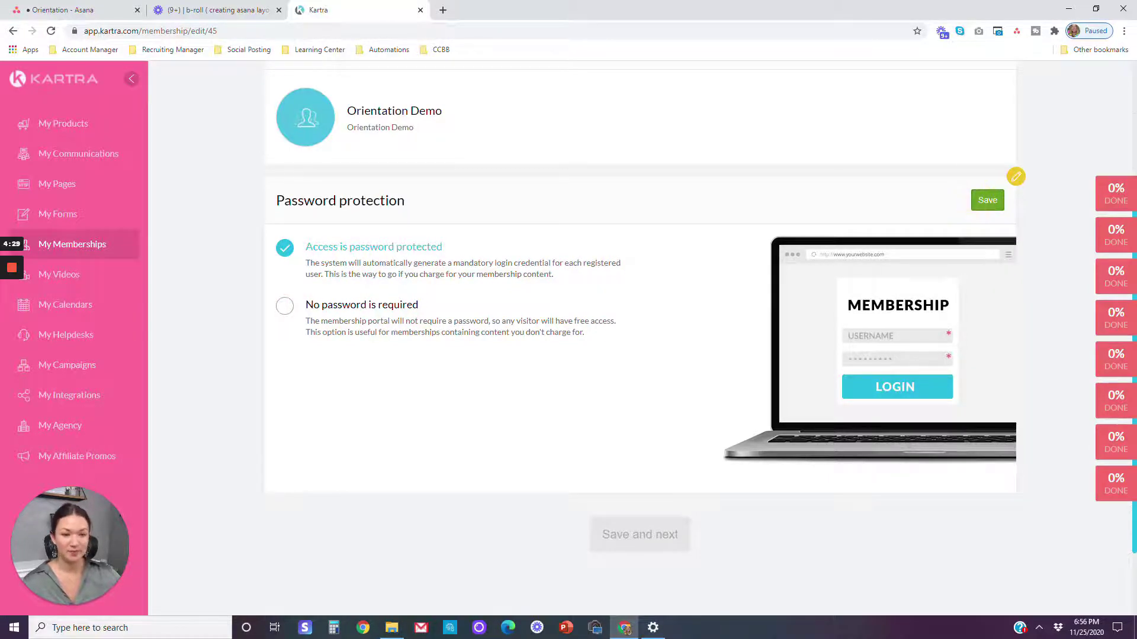
{"action": "left_click", "coordinate": [987, 200]}
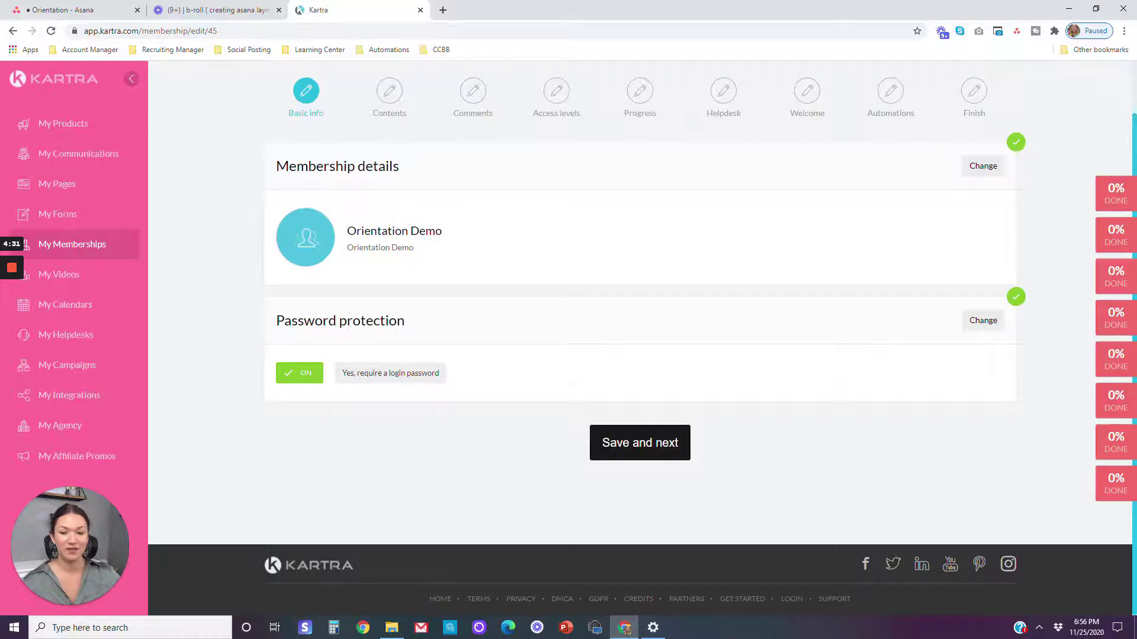
{"action": "left_click", "coordinate": [640, 443]}
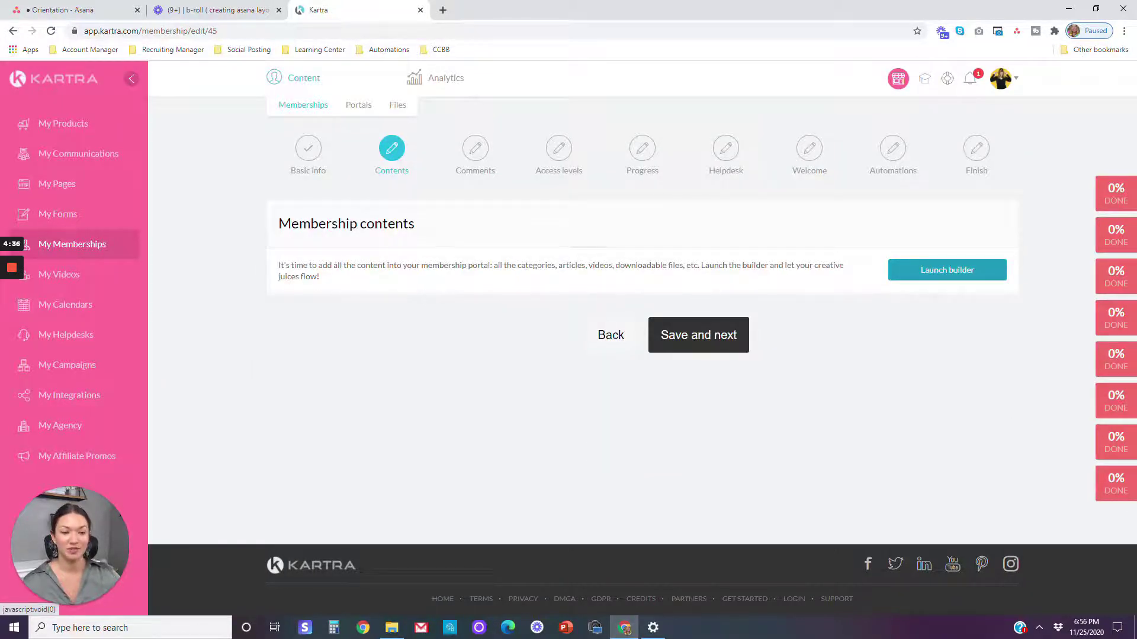
- Launch the membership builder and add a navigation category named "Software" without subcategories, checking Asana's Orientation board for the topic
{"action": "left_click", "coordinate": [947, 270]}
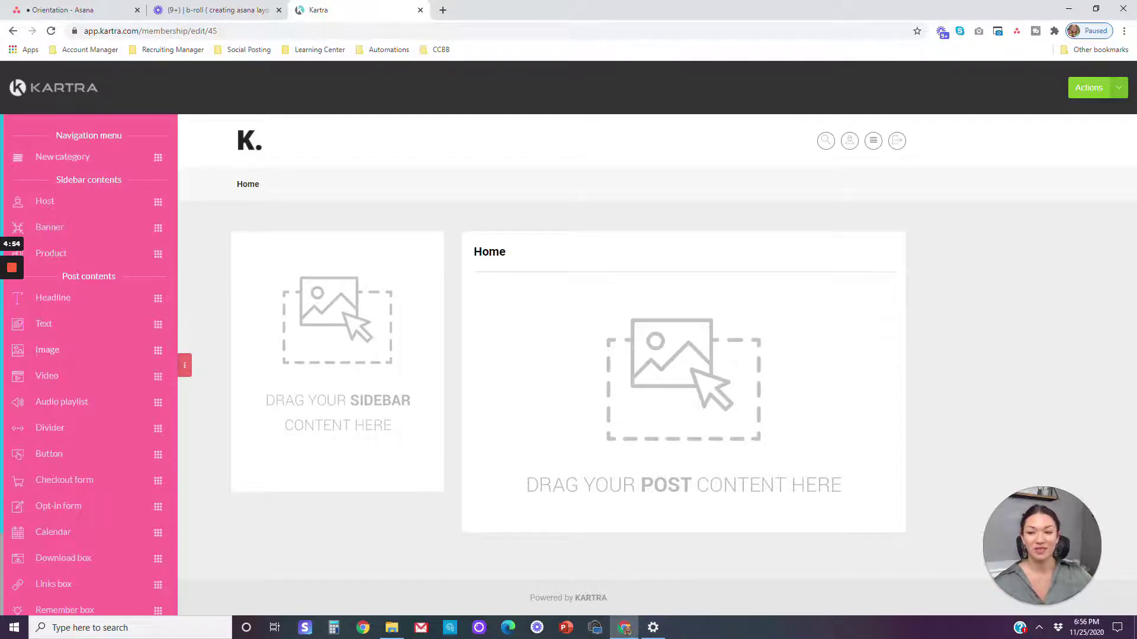
{"action": "left_click_drag", "start_coordinate": [65, 156], "coordinate": [287, 183]}
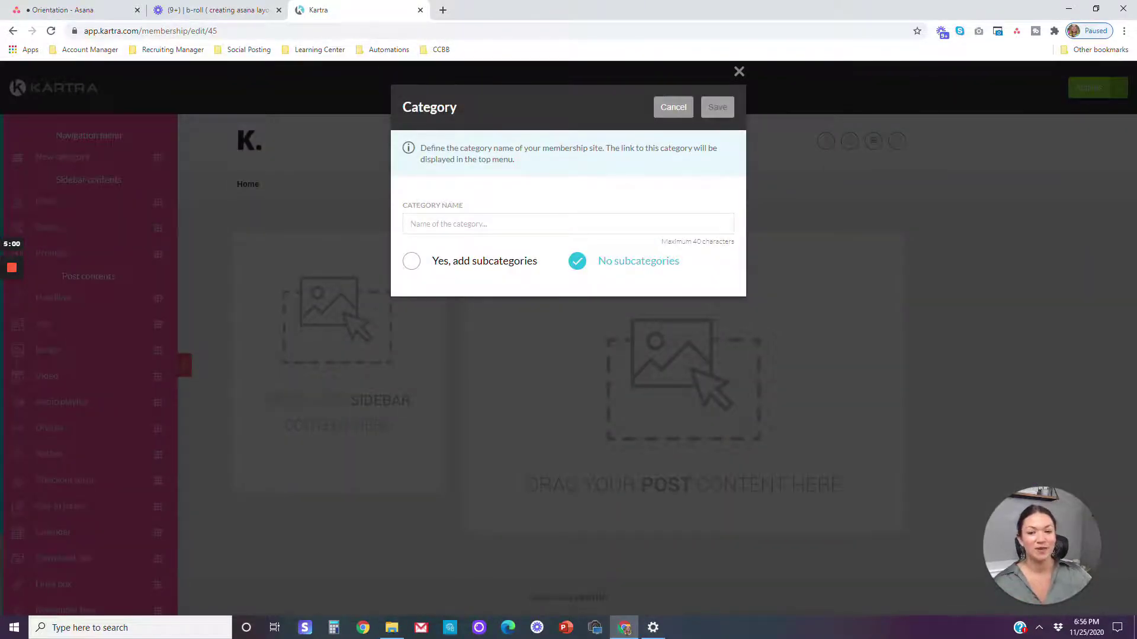
{"action": "left_click", "coordinate": [67, 9]}
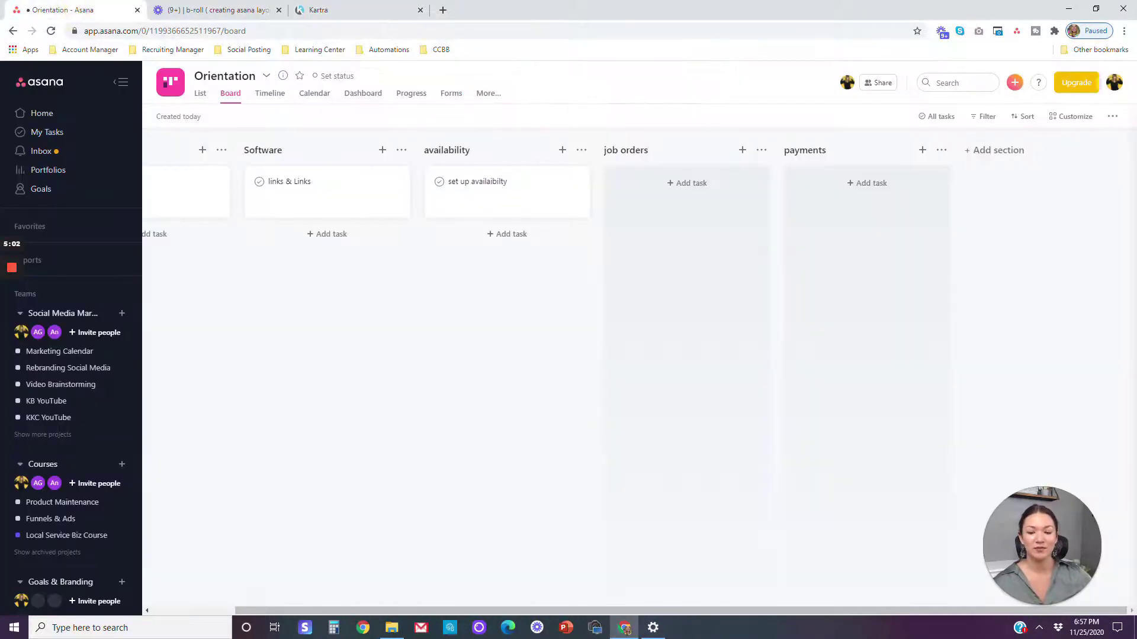
{"action": "left_click_drag", "start_coordinate": [456, 610], "coordinate": [299, 610]}
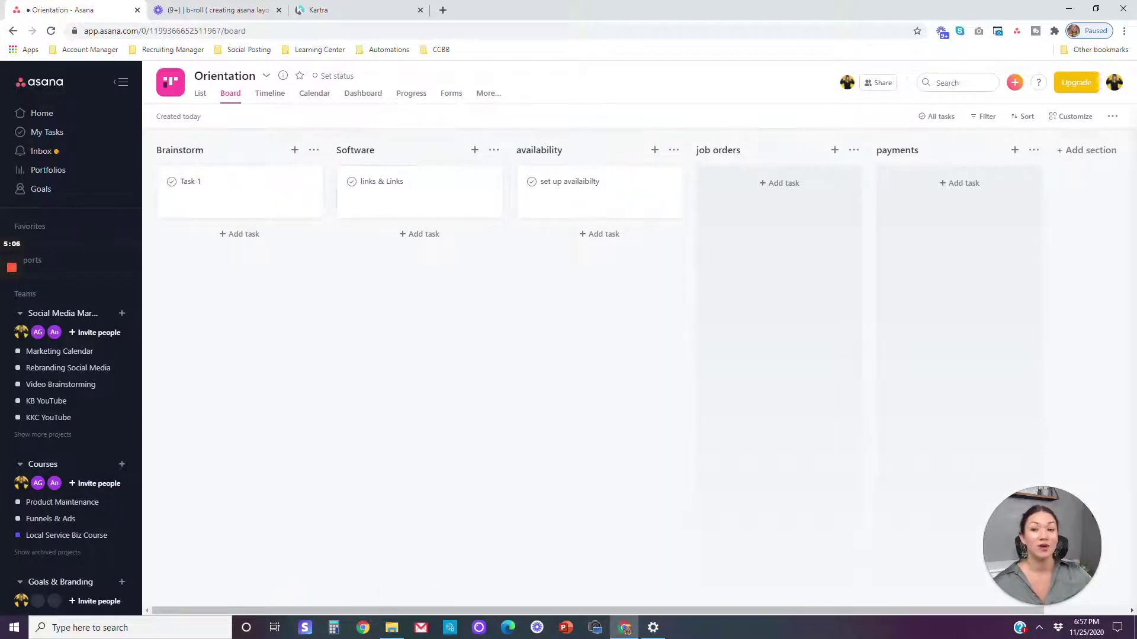
{"action": "left_click", "coordinate": [350, 10]}
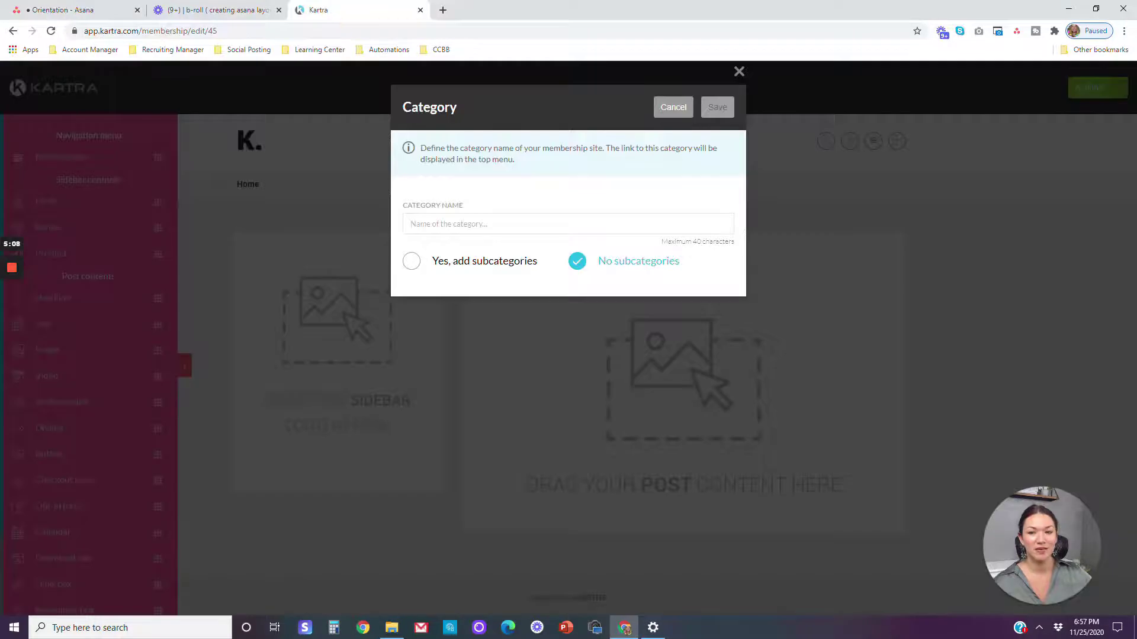
{"action": "left_click", "coordinate": [468, 222]}
{"action": "type", "text": "Software"}
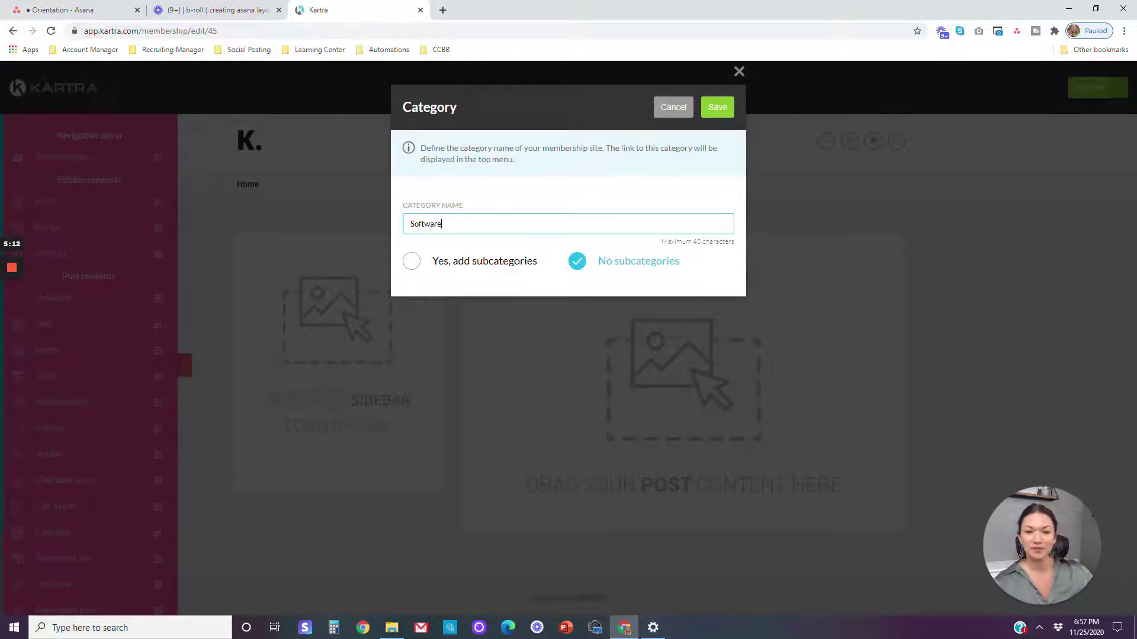
{"action": "left_click", "coordinate": [718, 108]}
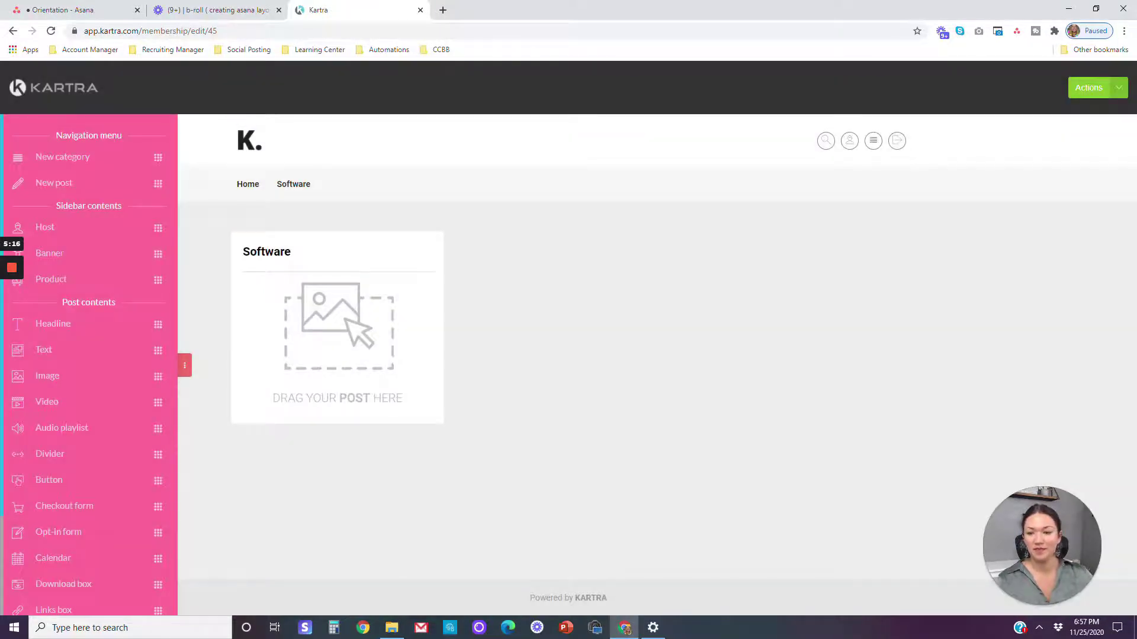
- Start a new post in the Software category and name it "links & Links" using the task title copied from Asana
{"action": "mouse_move", "coordinate": [294, 185]}
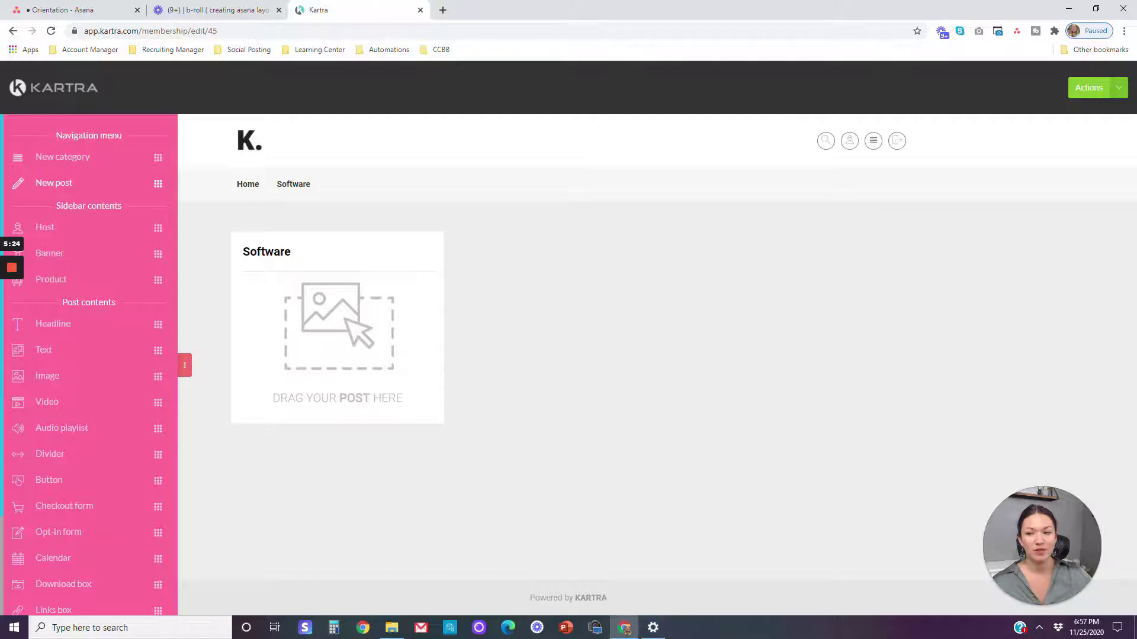
{"action": "left_click_drag", "start_coordinate": [53, 182], "coordinate": [307, 299]}
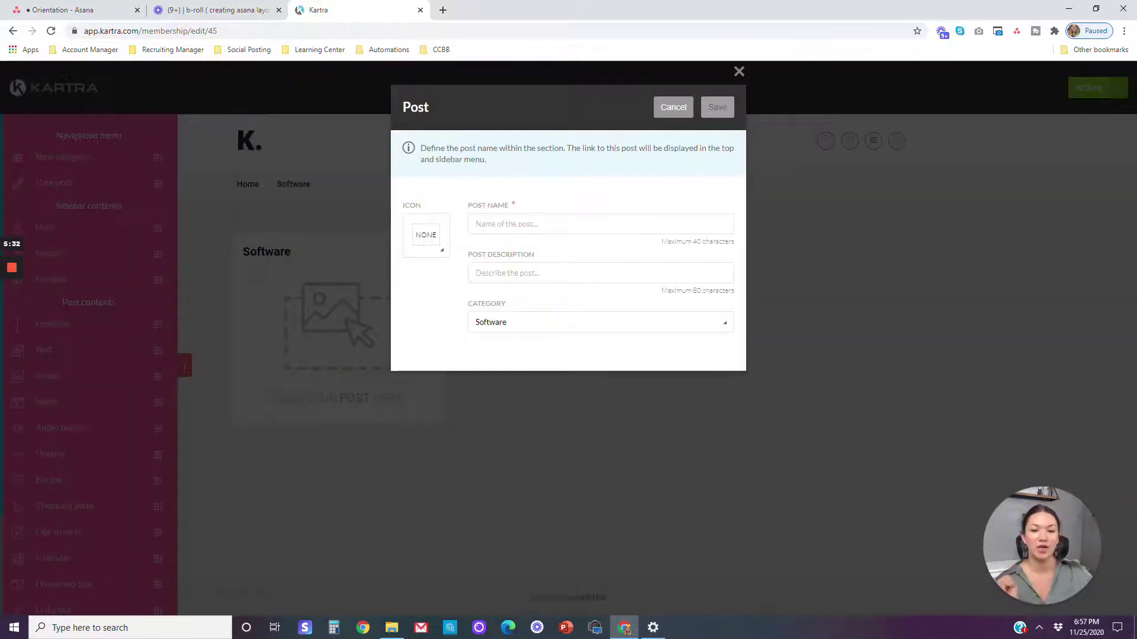
{"action": "left_click", "coordinate": [59, 10]}
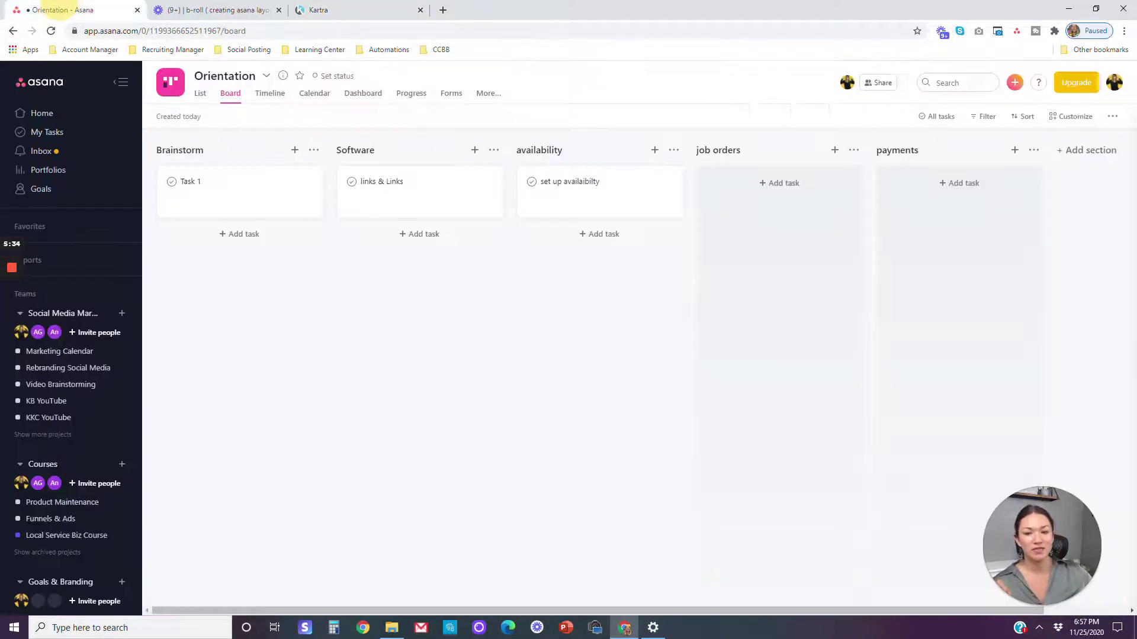
{"action": "left_click", "coordinate": [417, 192]}
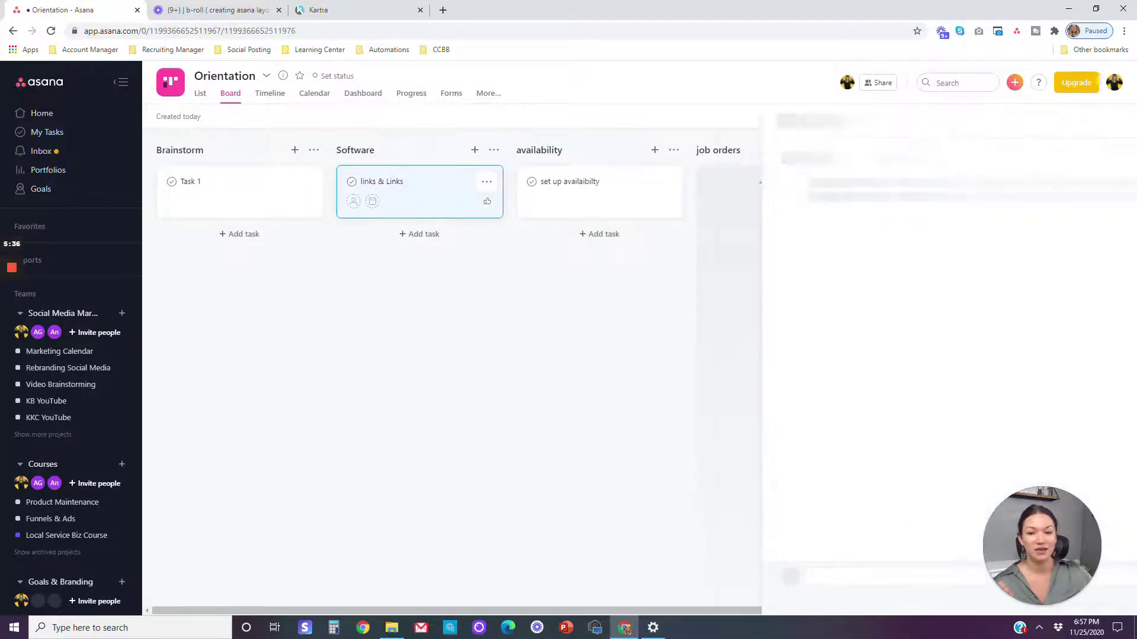
{"action": "double_click", "coordinate": [803, 157]}
{"action": "key", "text": "ctrl+a"}
{"action": "key", "text": "ctrl+c"}
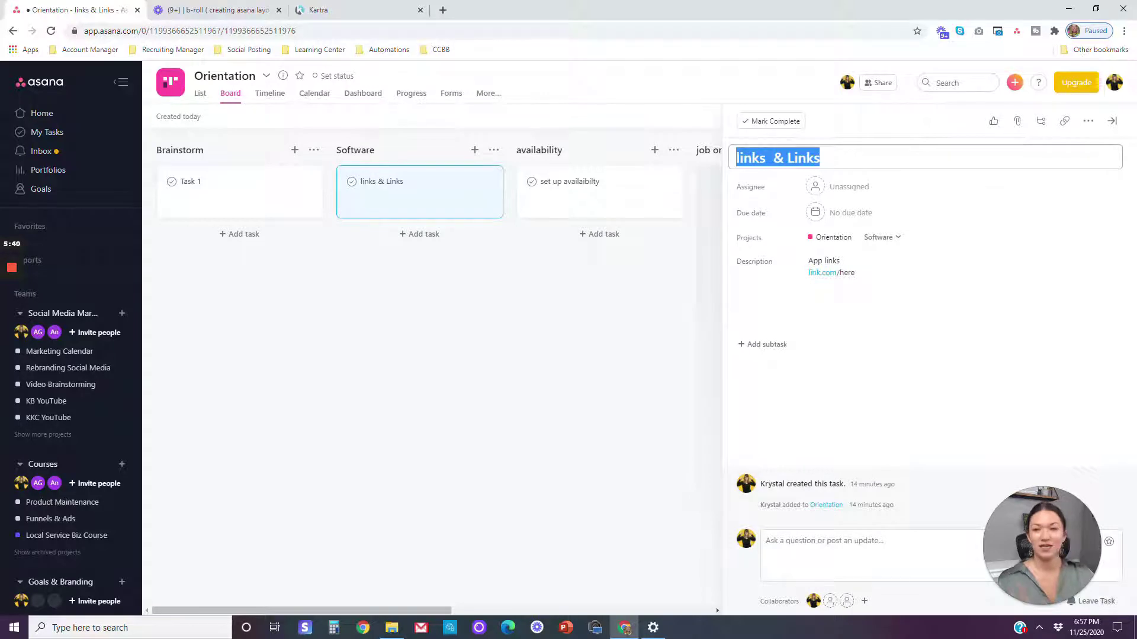
{"action": "left_click", "coordinate": [368, 10]}
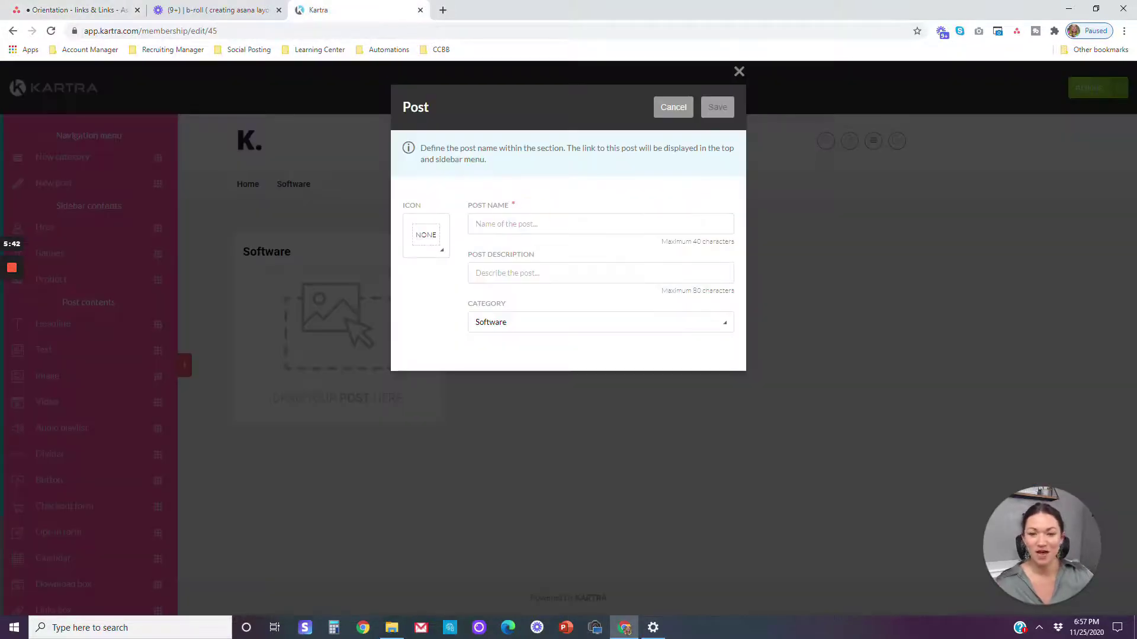
{"action": "left_click", "coordinate": [533, 224]}
{"action": "key", "text": "ctrl+v"}
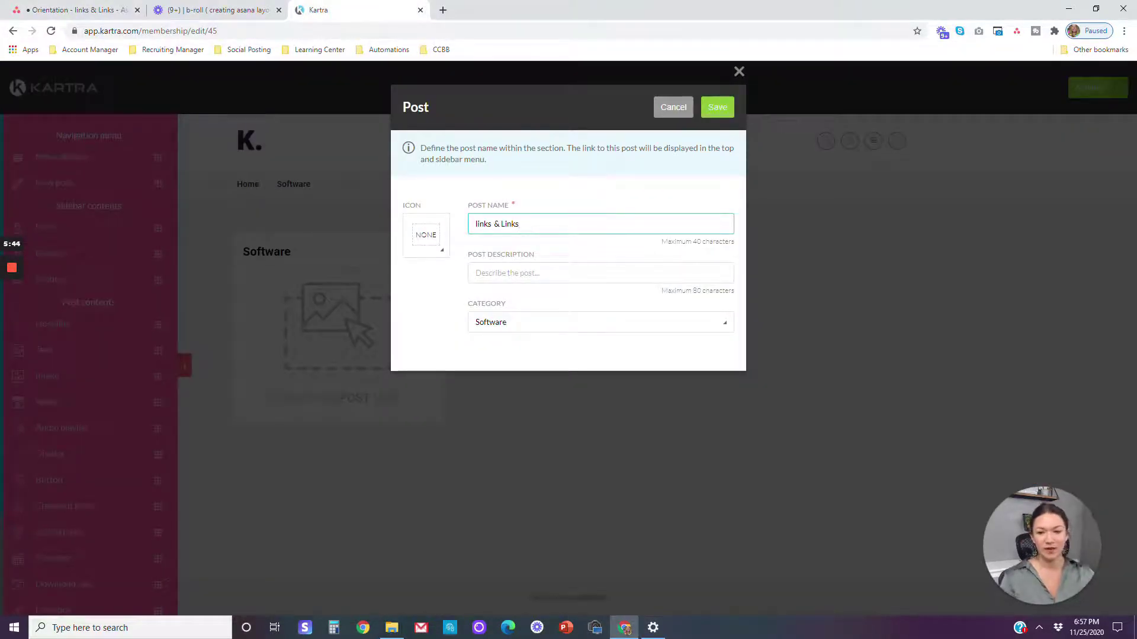
- Choose the circled play symbol as the post's icon and save the post
{"action": "left_click", "coordinate": [426, 235]}
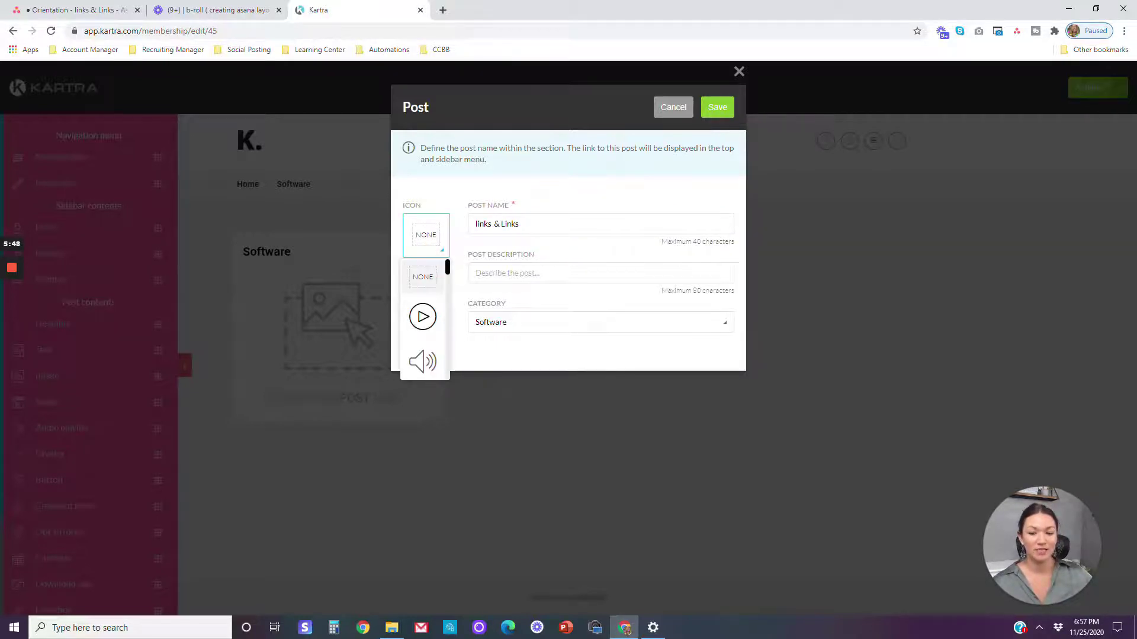
{"action": "scroll", "coordinate": [422, 320], "scroll_direction": "down", "scroll_amount": 3}
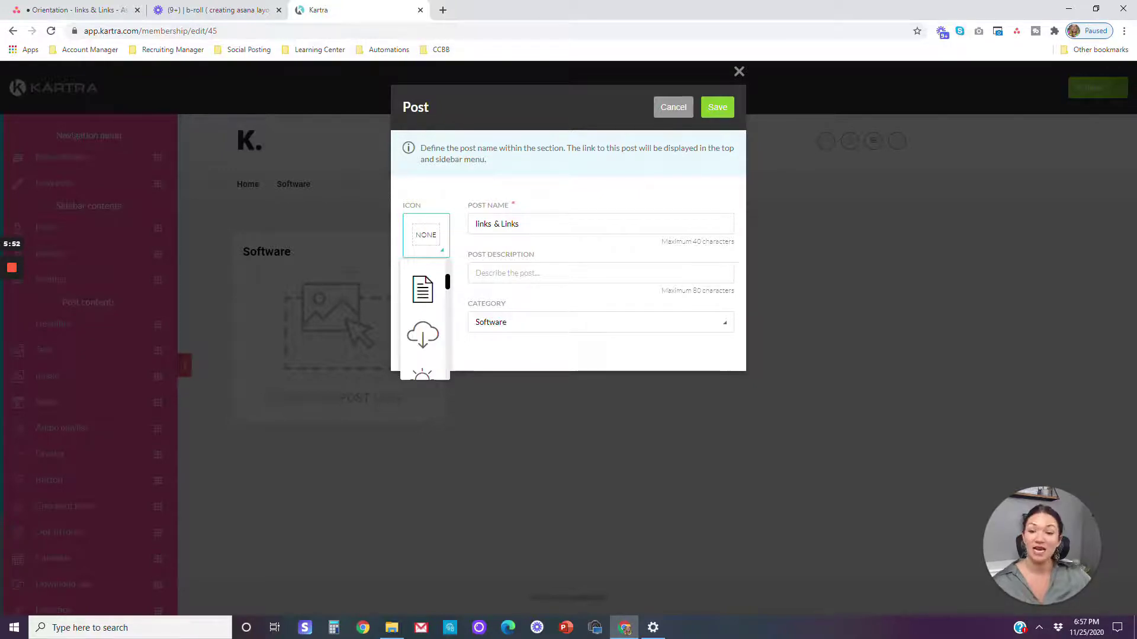
{"action": "scroll", "coordinate": [423, 319], "scroll_direction": "down", "scroll_amount": 4}
{"action": "scroll", "coordinate": [423, 320], "scroll_direction": "down", "scroll_amount": 5}
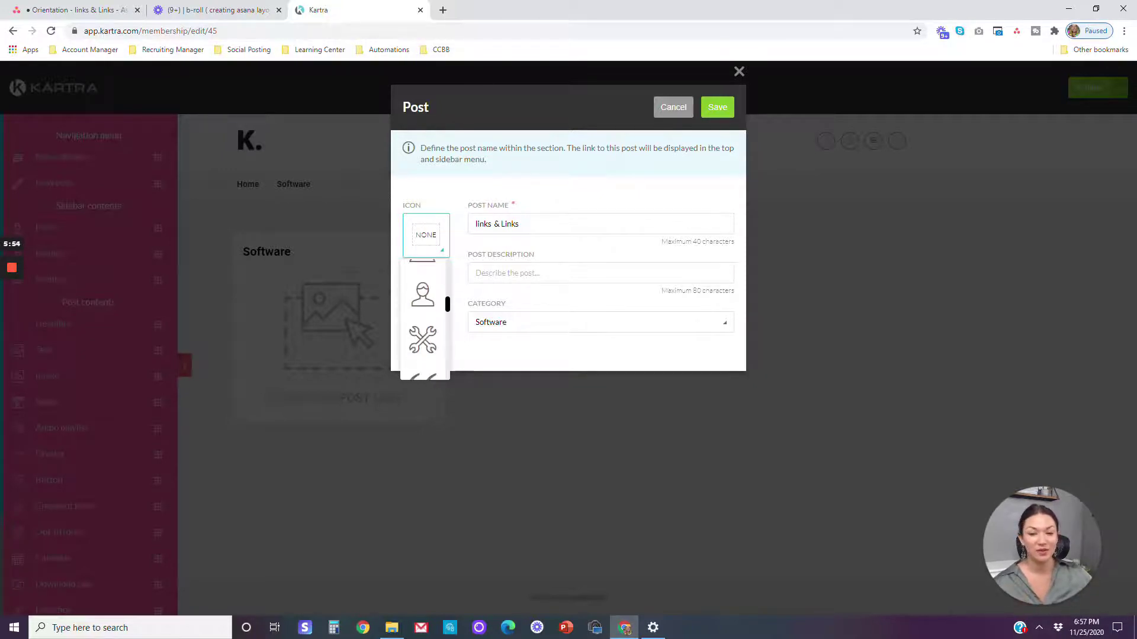
{"action": "scroll", "coordinate": [422, 320], "scroll_direction": "up", "scroll_amount": 3}
{"action": "scroll", "coordinate": [423, 320], "scroll_direction": "up", "scroll_amount": 8}
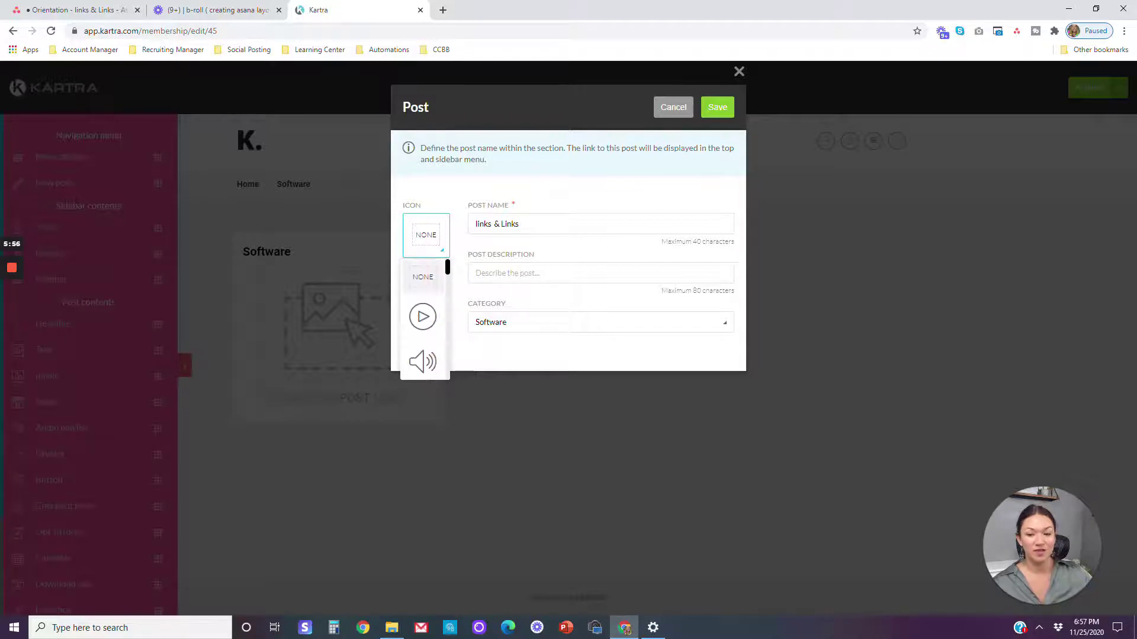
{"action": "left_click", "coordinate": [423, 317]}
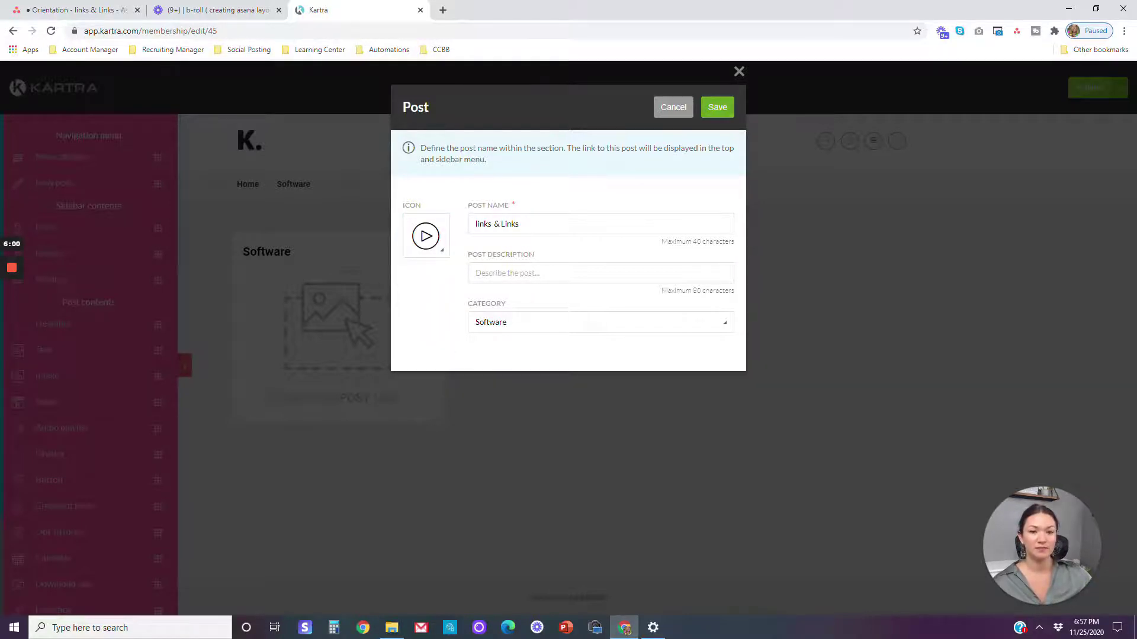
{"action": "left_click", "coordinate": [717, 107]}
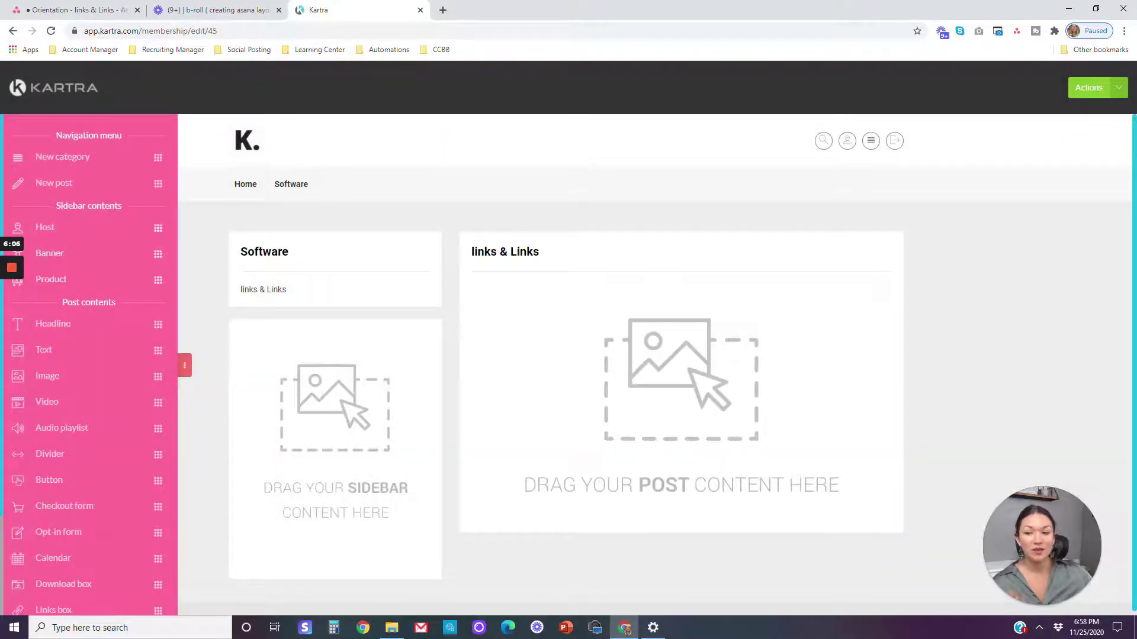
- Add the Host profile block to the sidebar of the links & Links post
{"action": "left_click_drag", "start_coordinate": [147, 237], "coordinate": [56, 229]}
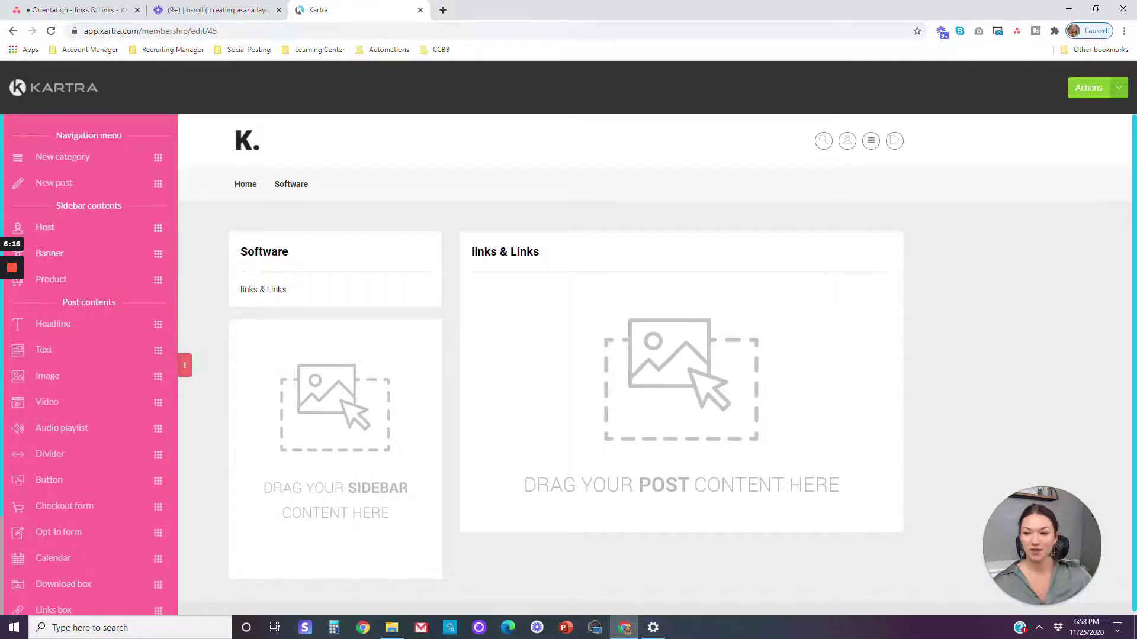
{"action": "left_click_drag", "start_coordinate": [58, 229], "coordinate": [325, 333]}
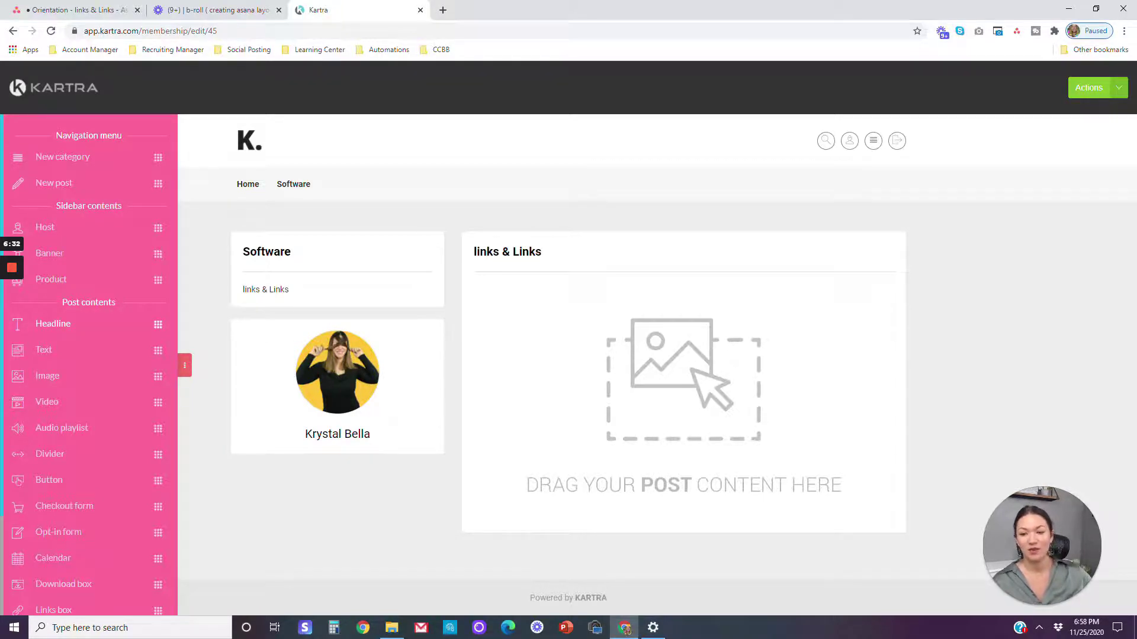
- Insert a Remember box in the post contents and change its heading to "LESSON OVERVIEW"
{"action": "mouse_move", "coordinate": [51, 324]}
{"action": "left_mouse_down"}
{"action": "mouse_move", "coordinate": [490, 332]}
{"action": "mouse_move", "coordinate": [246, 287]}
{"action": "mouse_move", "coordinate": [12, 339]}
{"action": "mouse_move", "coordinate": [45, 327]}
{"action": "left_mouse_up"}
{"action": "scroll", "coordinate": [50, 402], "scroll_direction": "down", "scroll_amount": 2}
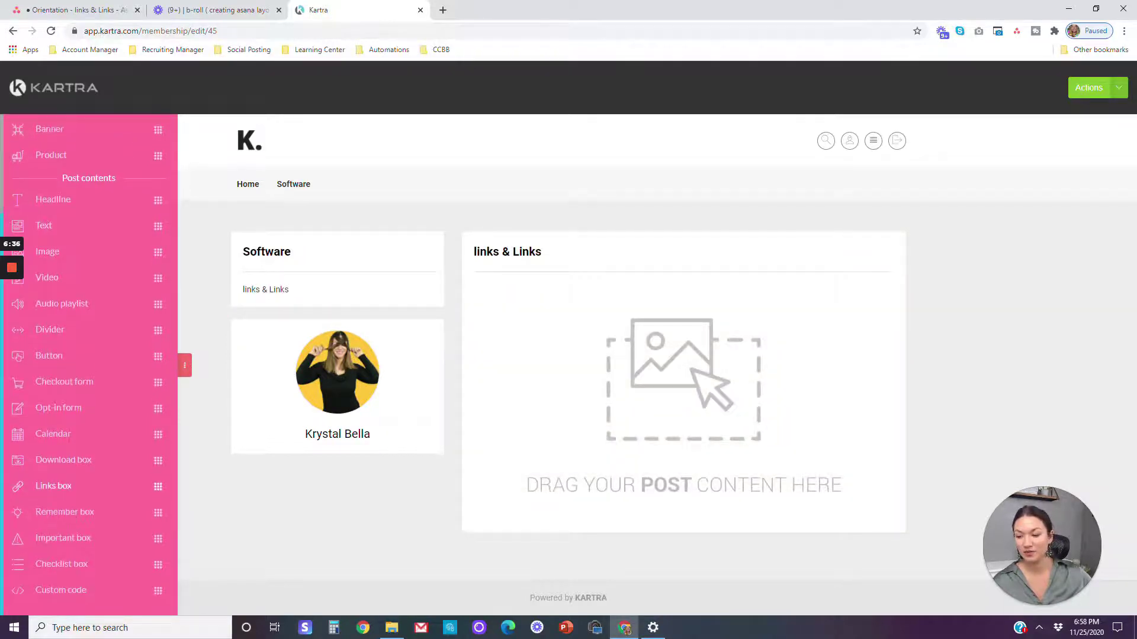
{"action": "left_click_drag", "start_coordinate": [65, 511], "coordinate": [673, 307]}
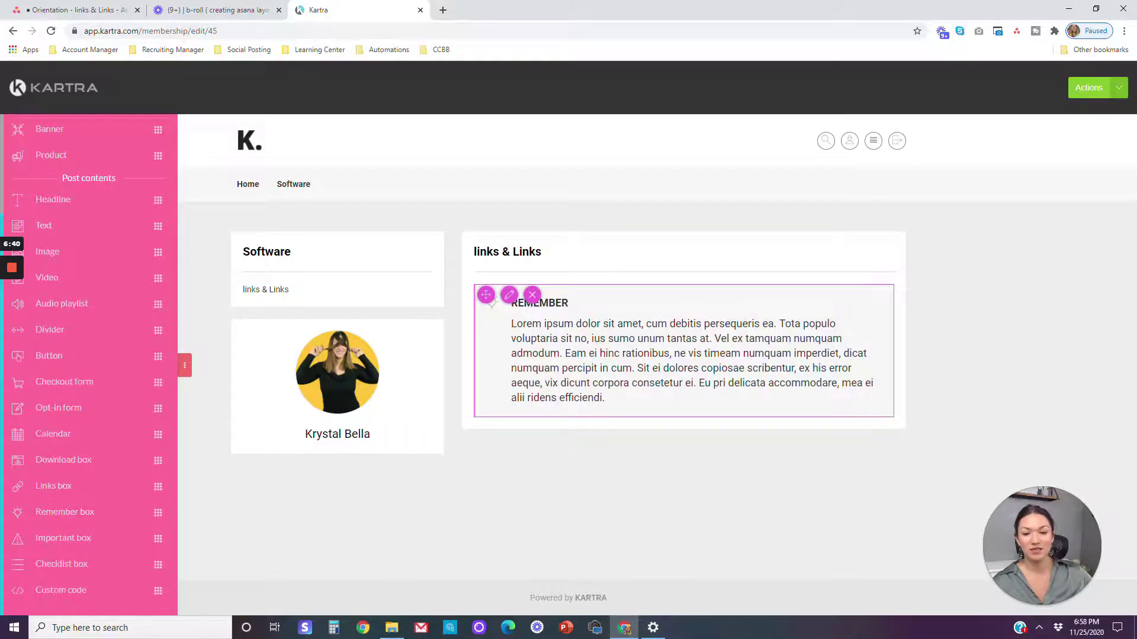
{"action": "left_click", "coordinate": [569, 303]}
{"action": "left_click_drag", "start_coordinate": [570, 303], "coordinate": [509, 299]}
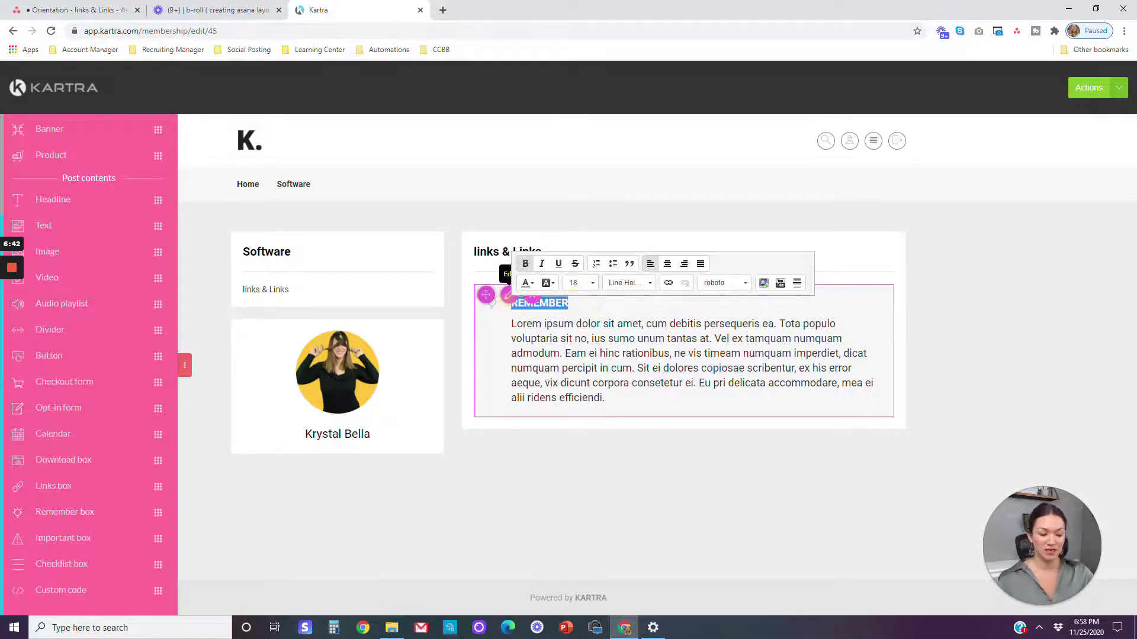
{"action": "type", "text": "L"}
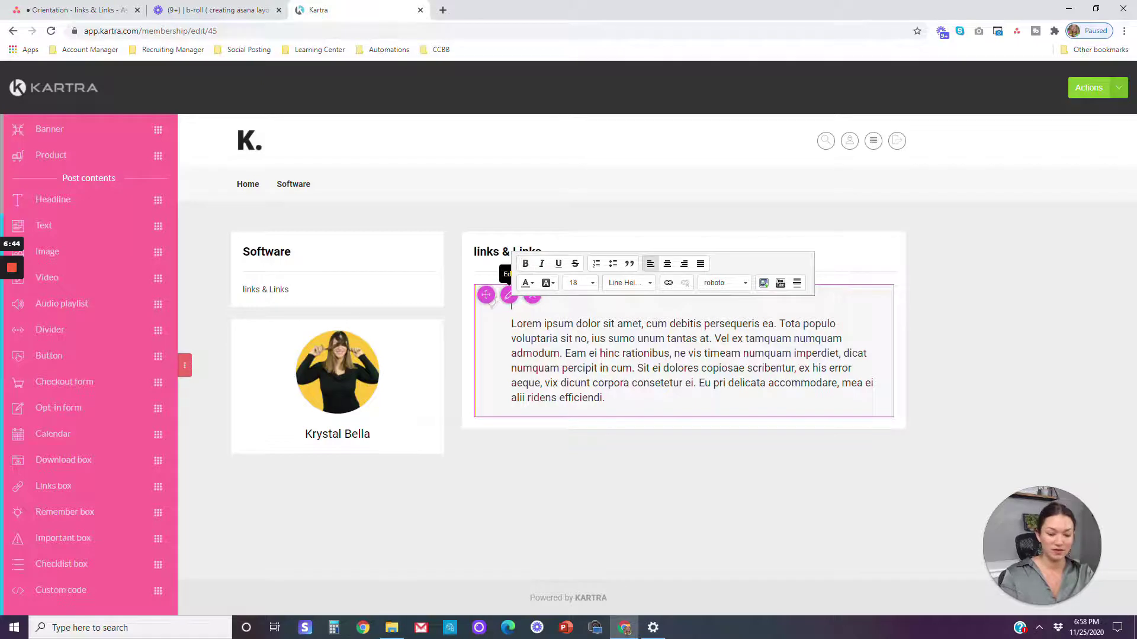
{"action": "type", "text": "ESSON OVERVIEW"}
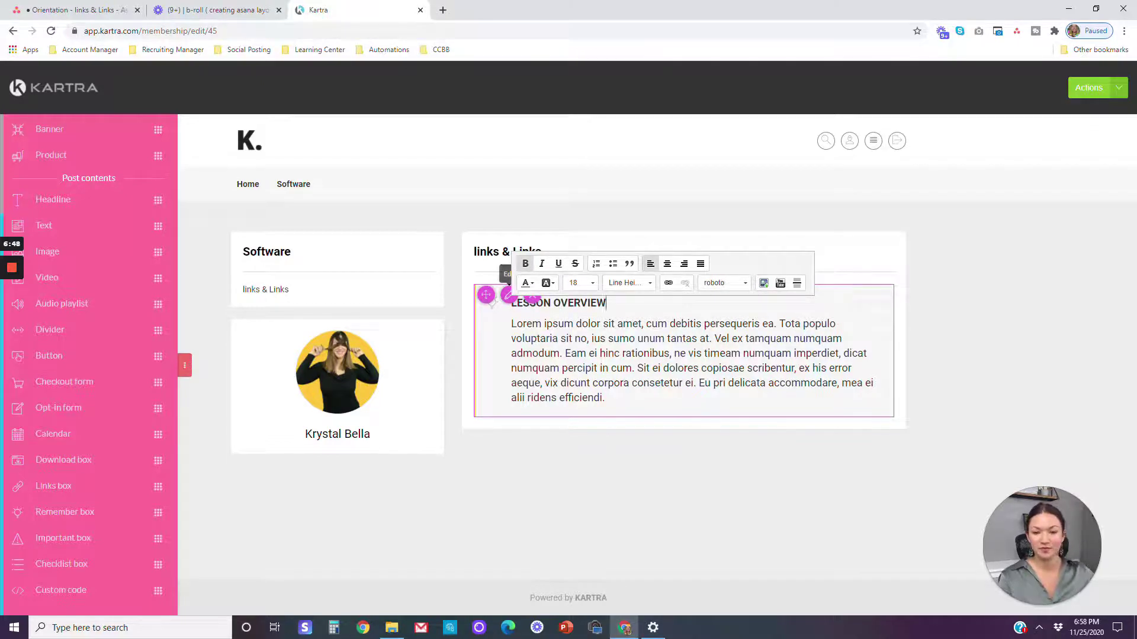
- Shorten the overview box's placeholder text by deleting everything after "ius su"
{"action": "left_click", "coordinate": [584, 370]}
{"action": "left_click", "coordinate": [610, 397]}
{"action": "left_click_drag", "start_coordinate": [609, 397], "coordinate": [622, 338]}
{"action": "key", "text": "BackSpace"}
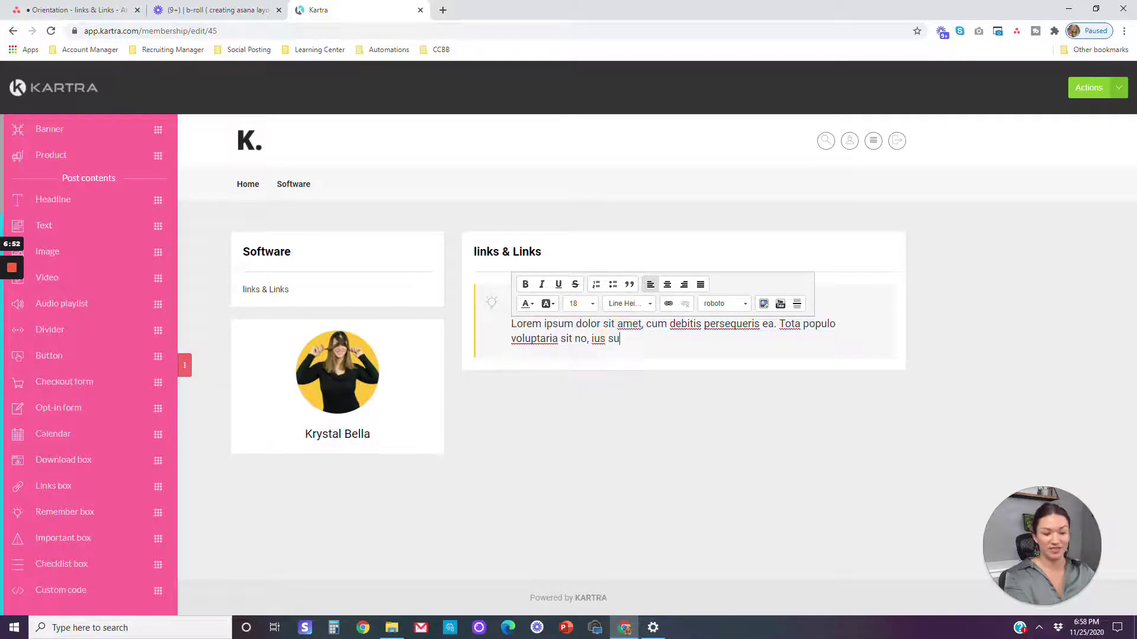
{"action": "left_click", "coordinate": [717, 407]}
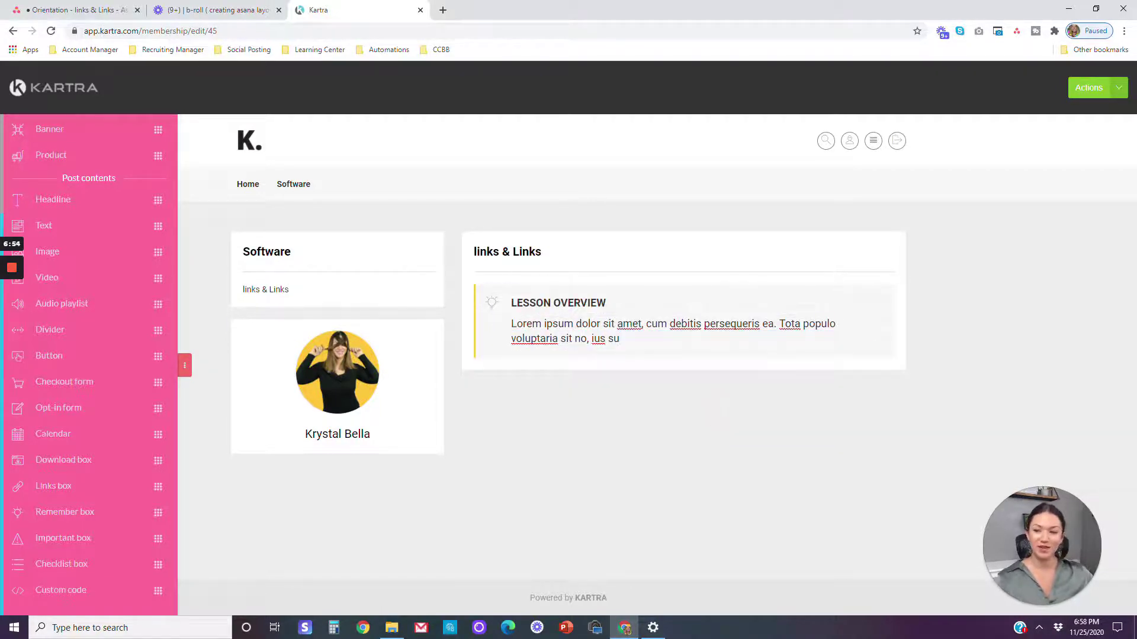
- Add a headline below the overview box and replace its placeholder text with the copied title "links & Links"
{"action": "left_click", "coordinate": [53, 201]}
{"action": "left_click_drag", "start_coordinate": [53, 200], "coordinate": [589, 424]}
{"action": "left_click", "coordinate": [521, 380]}
{"action": "triple_click", "coordinate": [598, 384]}
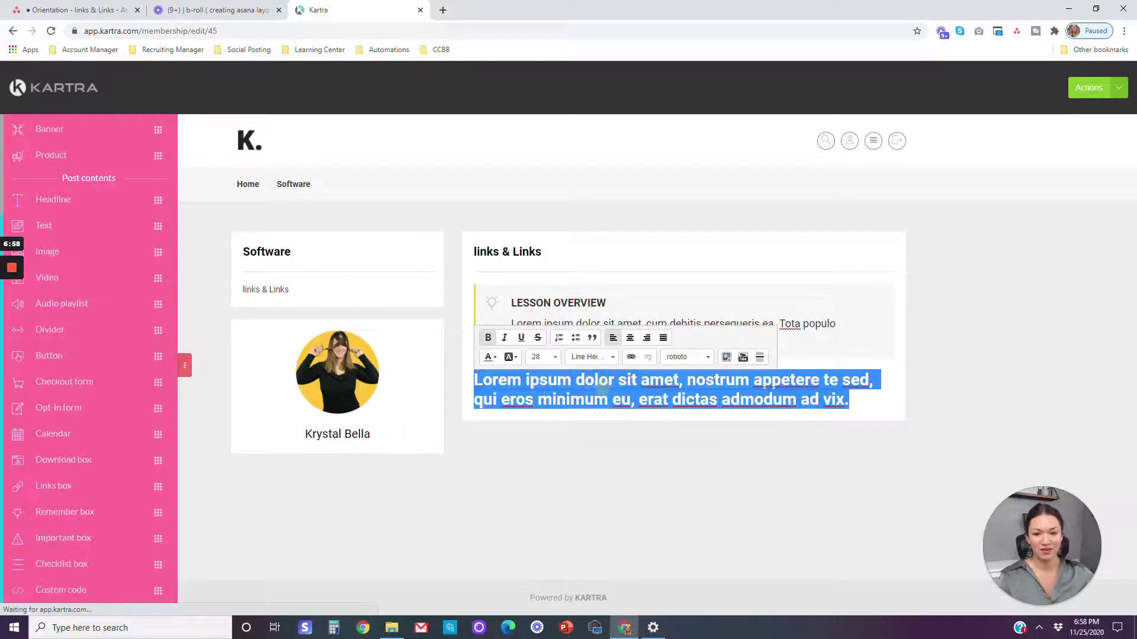
{"action": "key", "text": "ctrl+v"}
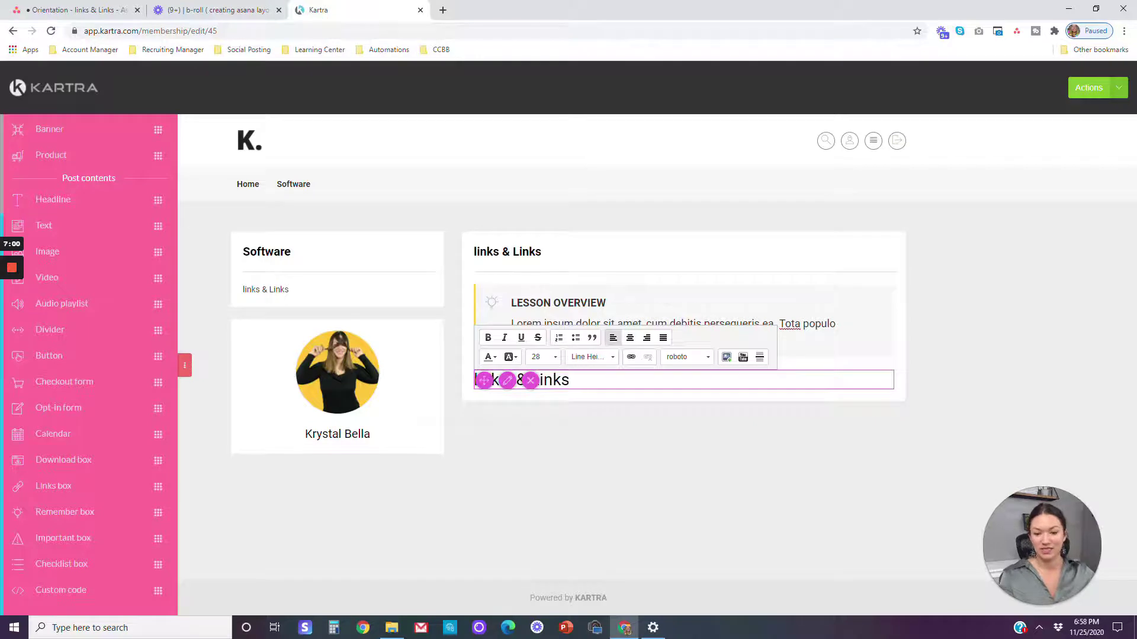
{"action": "left_click", "coordinate": [605, 430]}
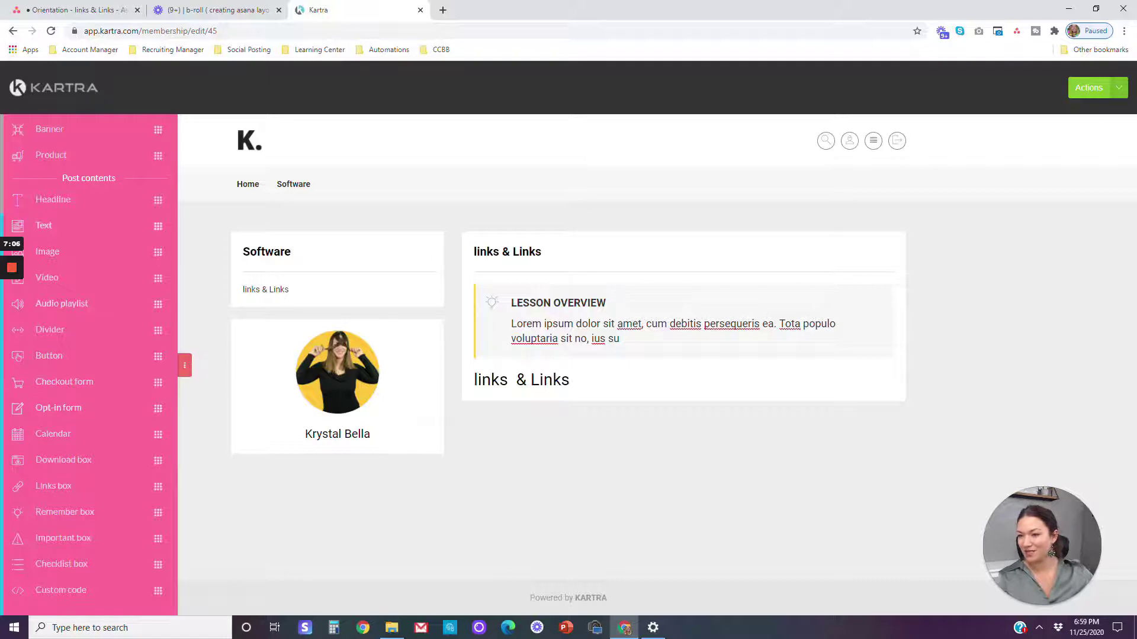
- Add a text block below the links & Links headline and replace its placeholder text with "QUICK SUMMARY"
{"action": "left_click_drag", "start_coordinate": [46, 225], "coordinate": [602, 497]}
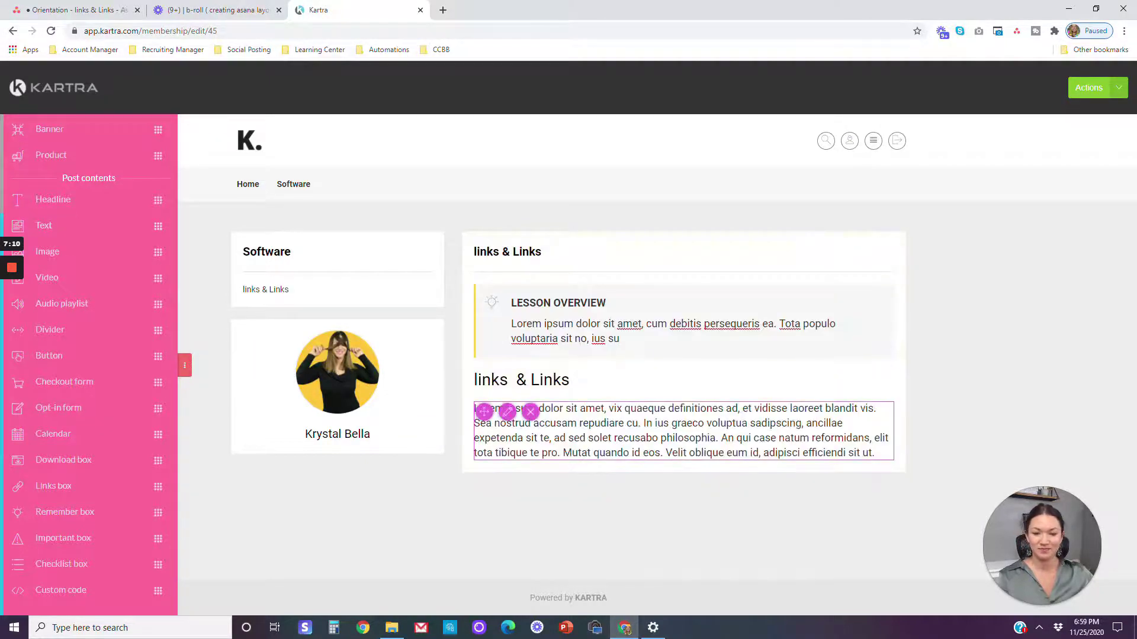
{"action": "triple_click", "coordinate": [586, 422]}
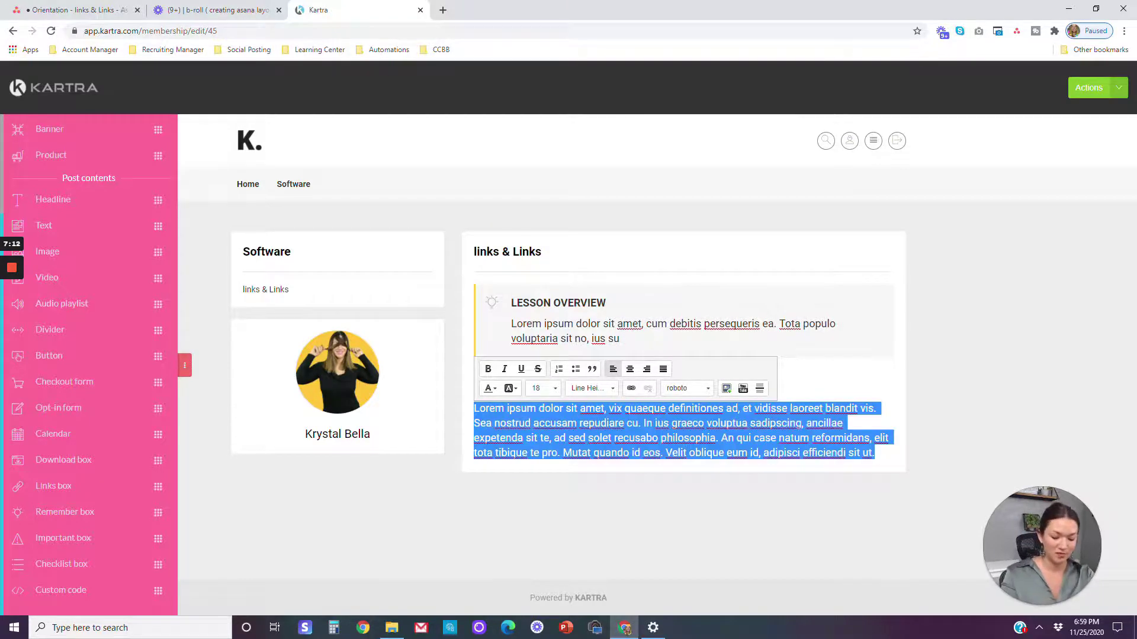
{"action": "type", "text": "QUICK"}
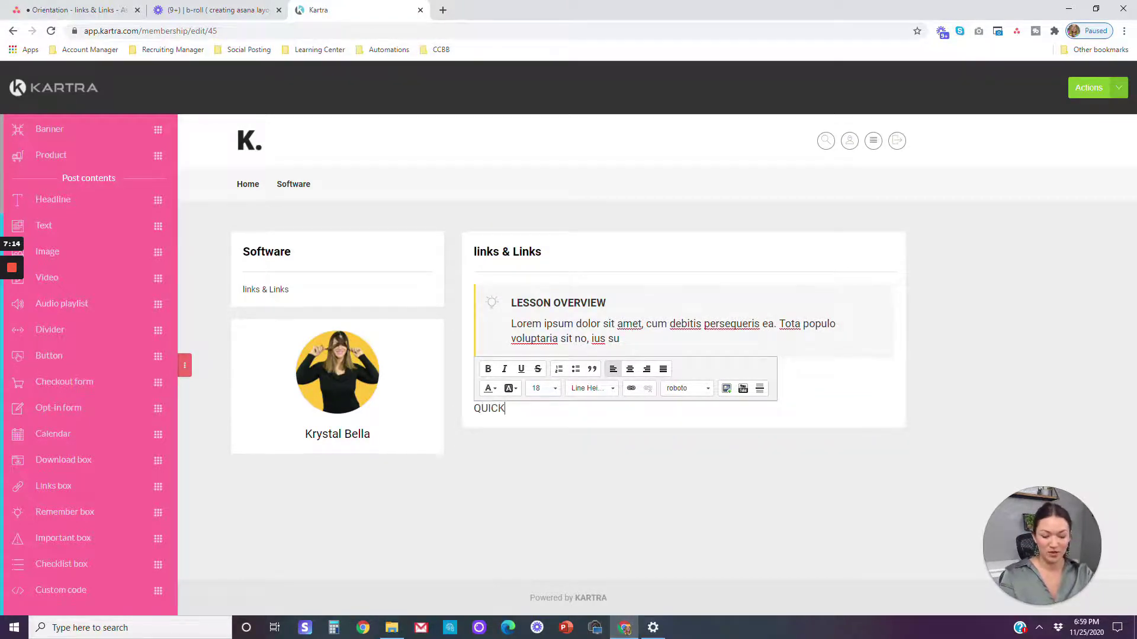
{"action": "type", "text": " SUMMARY"}
{"action": "key", "text": "Return"}
{"action": "key", "text": "Return"}
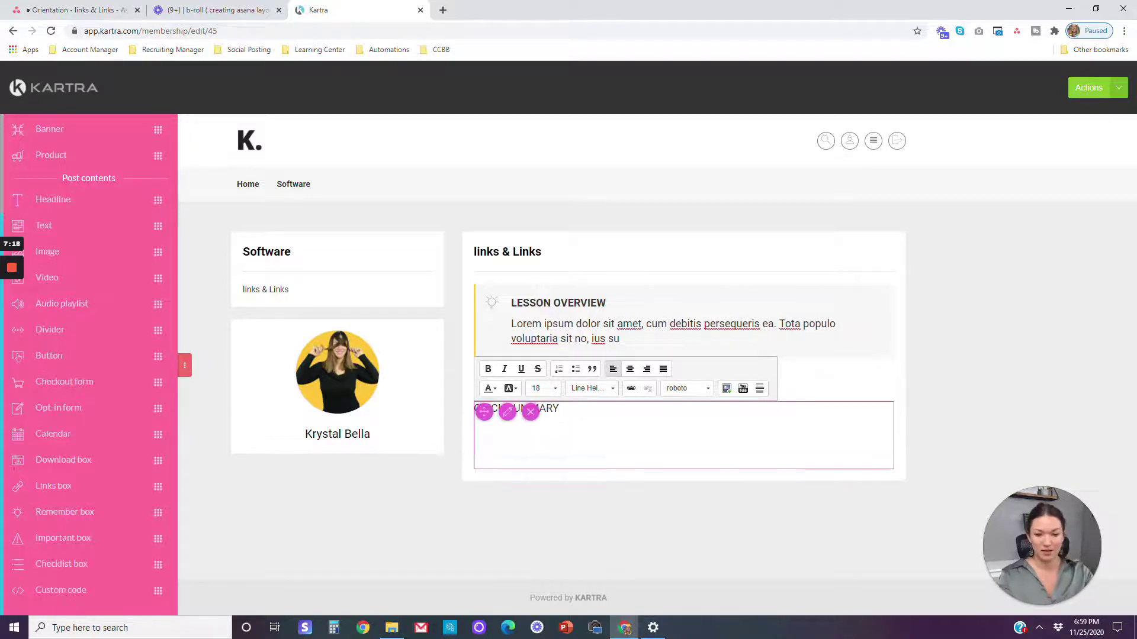
- Add three numbered lines, "1:", "2:" and "3:", beneath QUICK SUMMARY in the text block
{"action": "type", "text": "1:"}
{"action": "key", "text": "Return"}
{"action": "type", "text": "2:"}
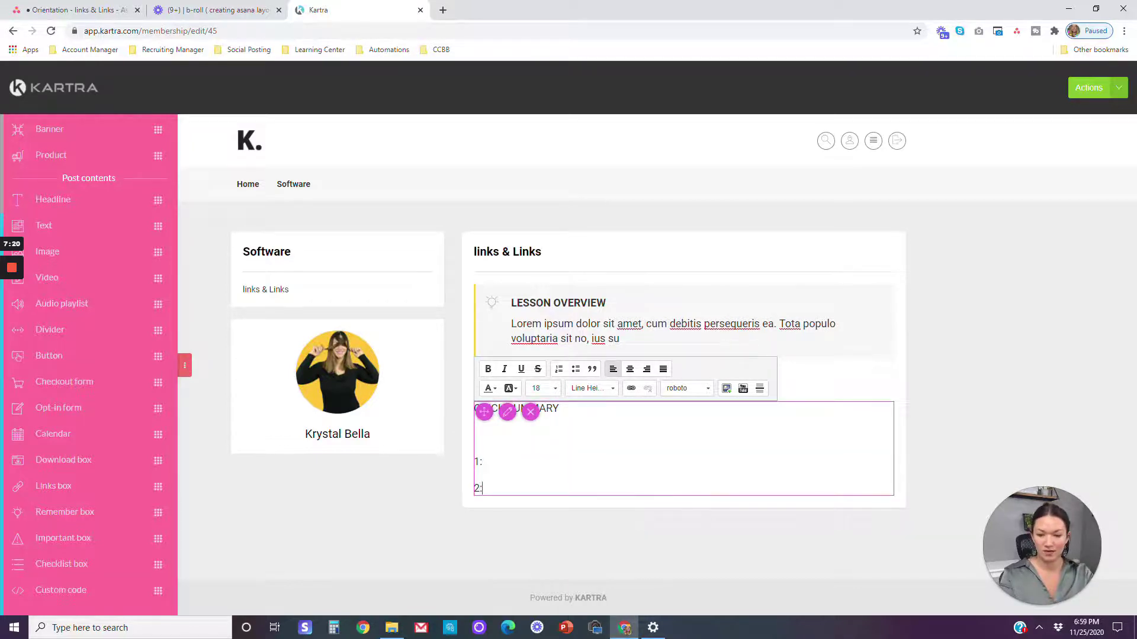
{"action": "key", "text": "Return"}
{"action": "type", "text": "3:"}
{"action": "key", "text": "Return"}
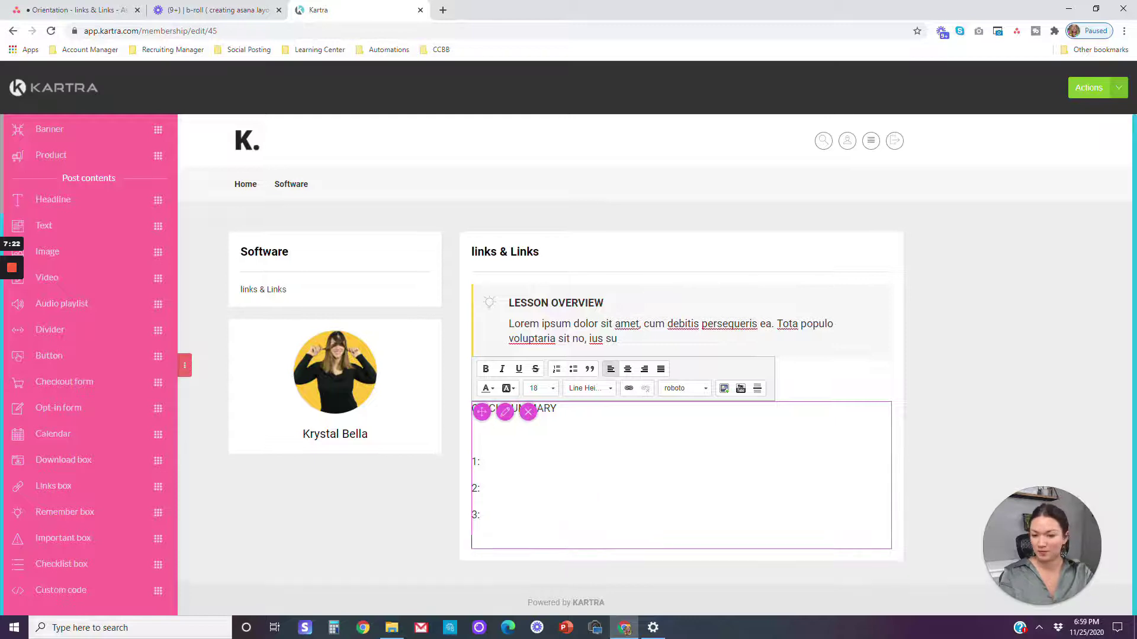
- Insert a Checklist box below the quick summary text and change its heading to "ACTION STEPS"
{"action": "scroll", "coordinate": [681, 473], "scroll_direction": "down", "scroll_amount": 1}
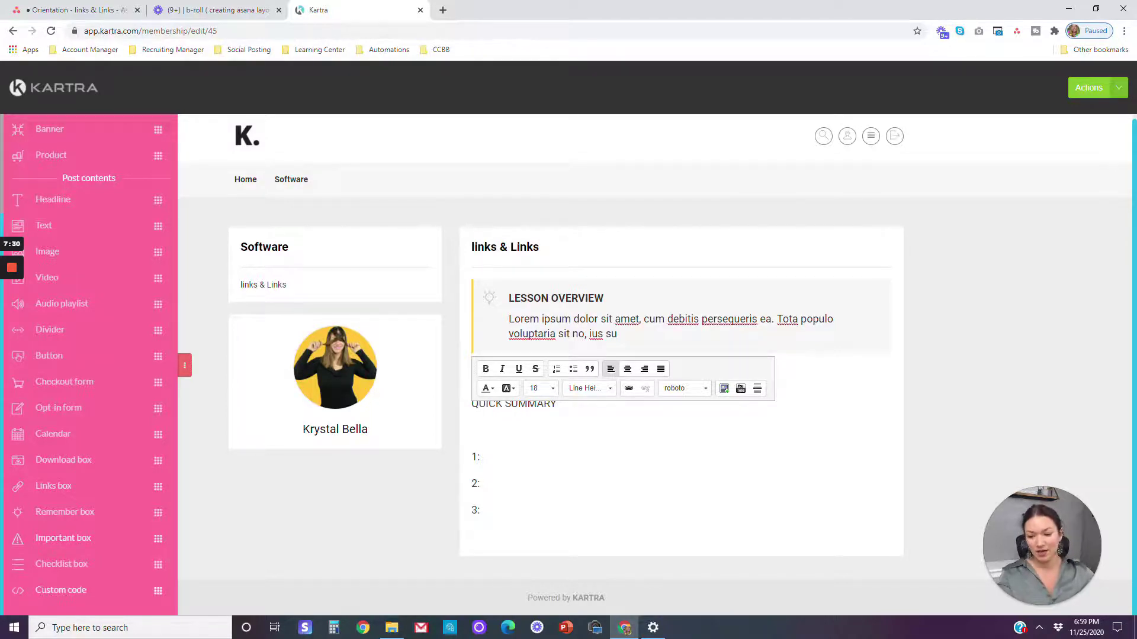
{"action": "left_click_drag", "start_coordinate": [59, 564], "coordinate": [609, 517]}
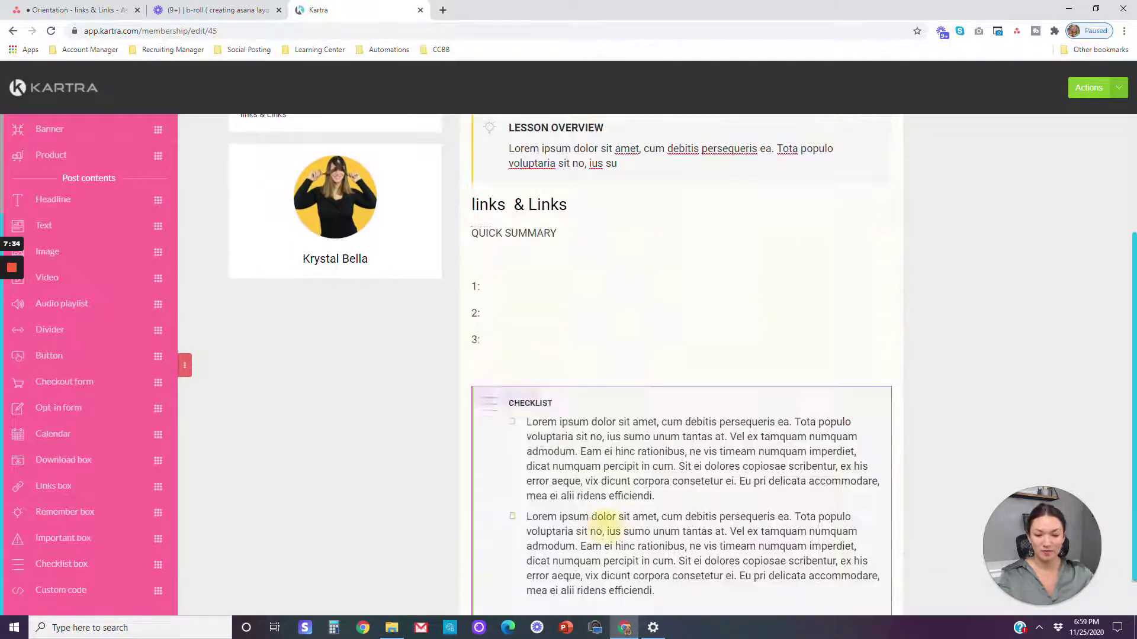
{"action": "left_click", "coordinate": [578, 405]}
{"action": "double_click", "coordinate": [578, 405]}
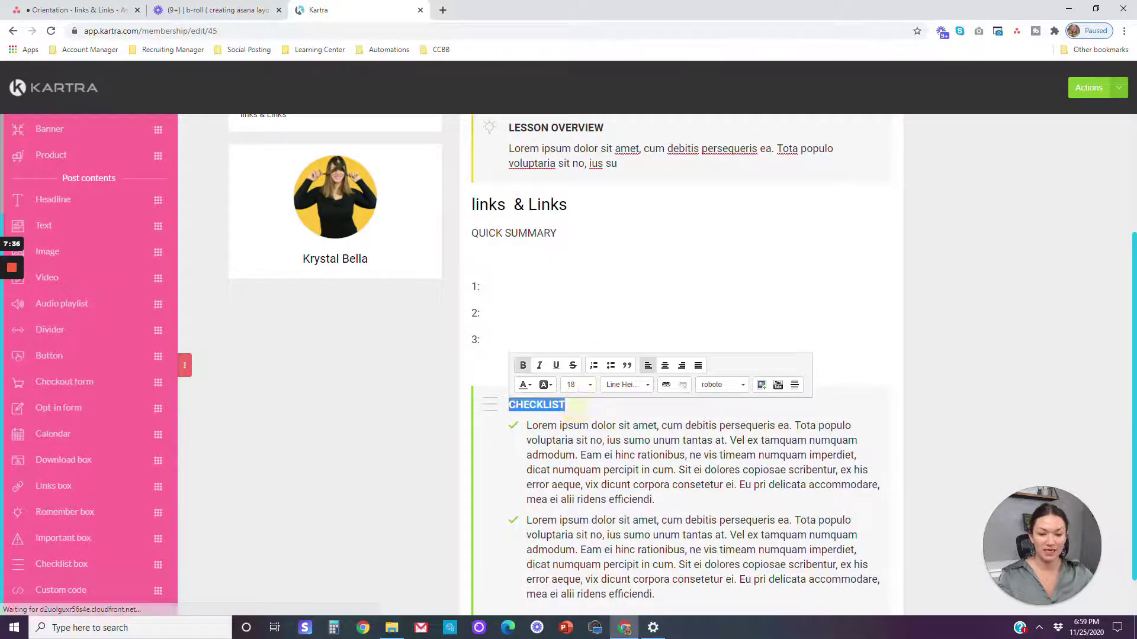
{"action": "type", "text": "ACTION STEPS"}
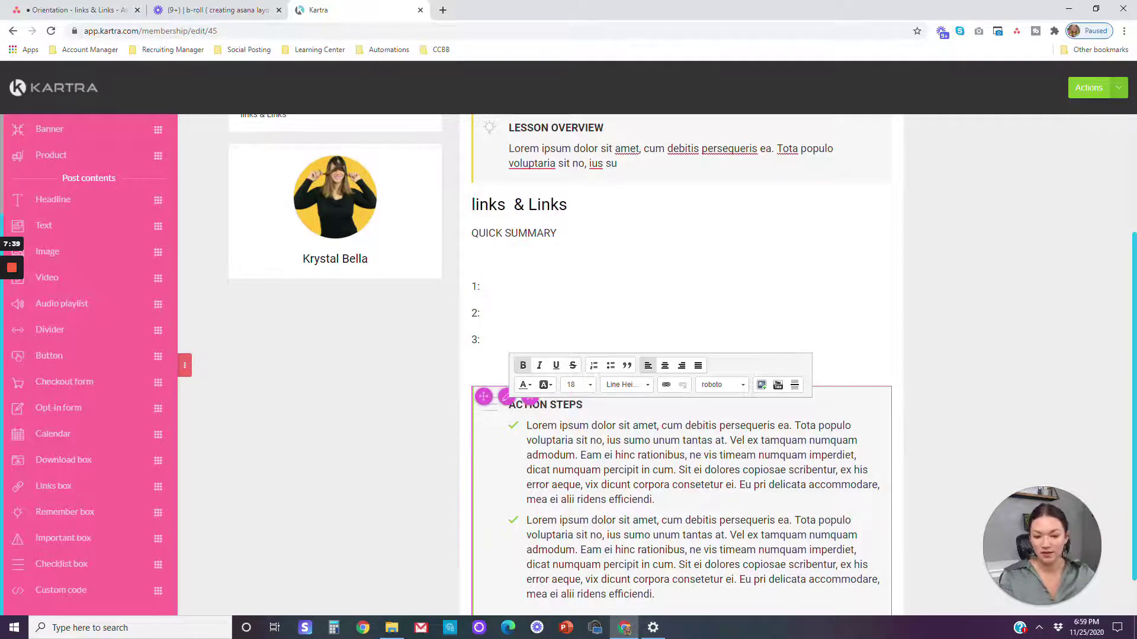
- Replace the placeholder items in the ACTION STEPS box with the single item "ensuring your logged in"
{"action": "left_click_drag", "start_coordinate": [655, 593], "coordinate": [609, 428]}
{"action": "key", "text": "BackSpace"}
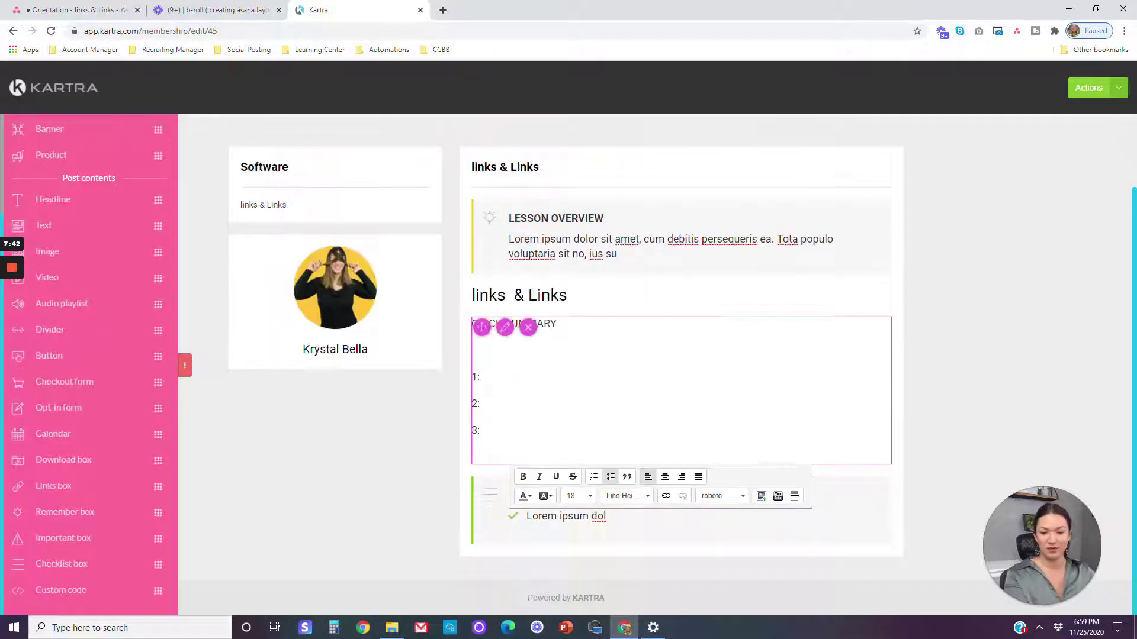
{"action": "left_click_drag", "start_coordinate": [606, 516], "coordinate": [526, 517]}
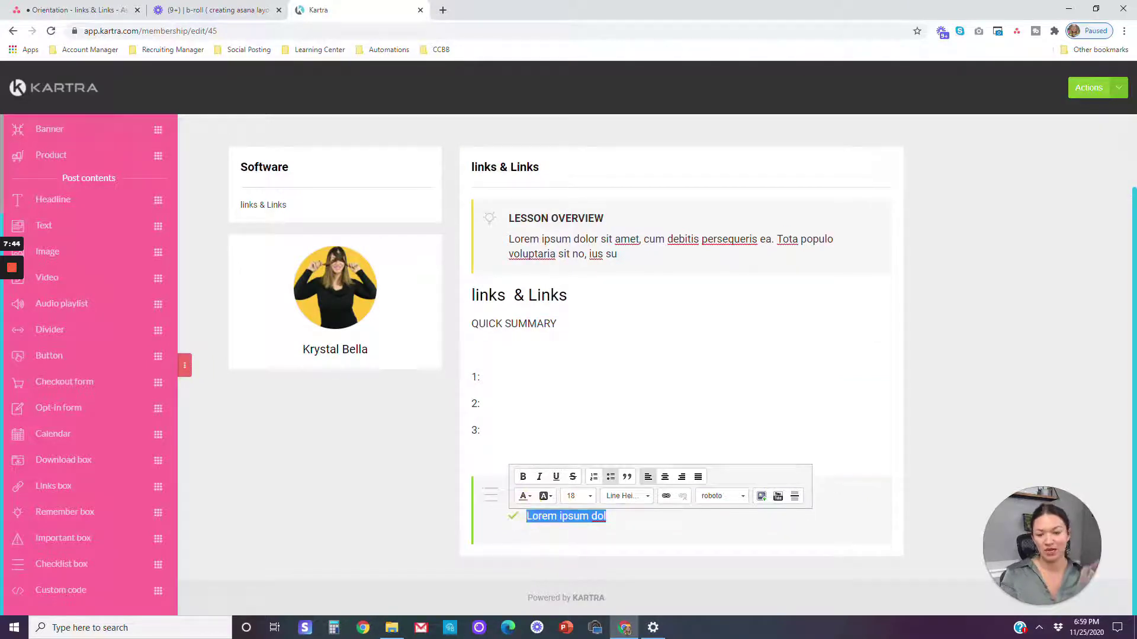
{"action": "type", "text": "ehc"}
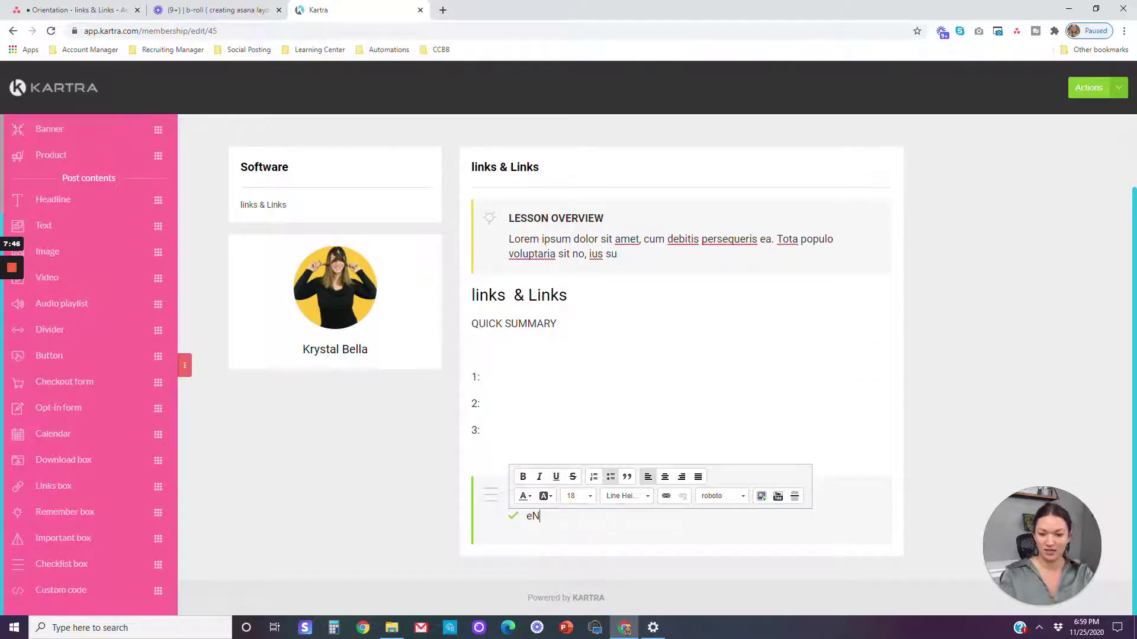
{"action": "key", "text": "BackSpace"}
{"action": "key", "text": "BackSpace"}
{"action": "type", "text": "ns"}
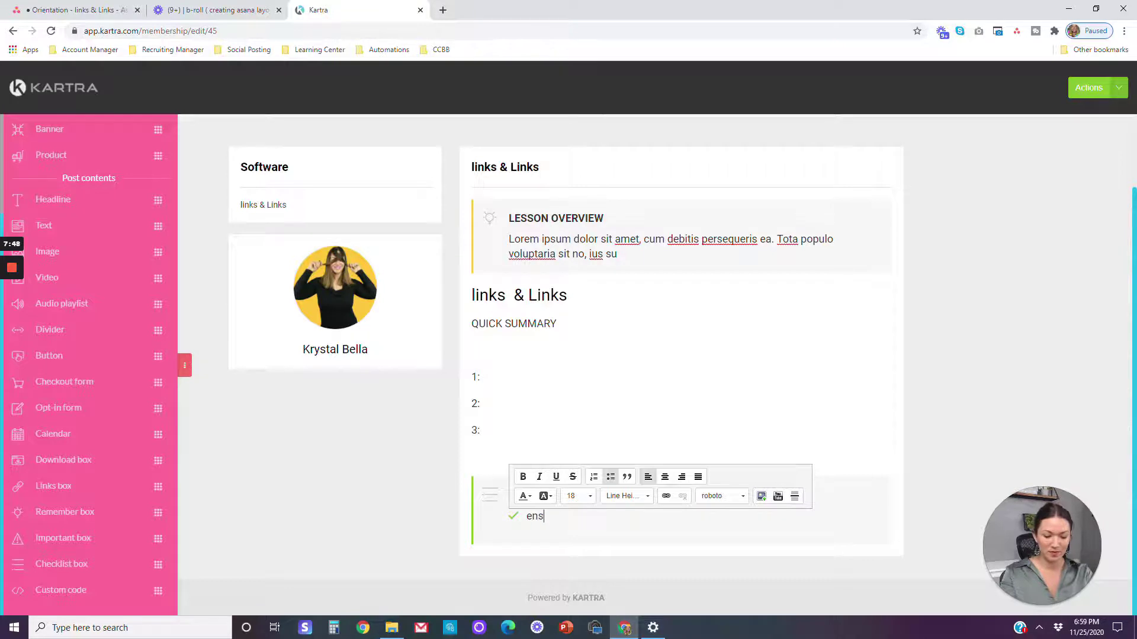
{"action": "type", "text": "uring your logged in"}
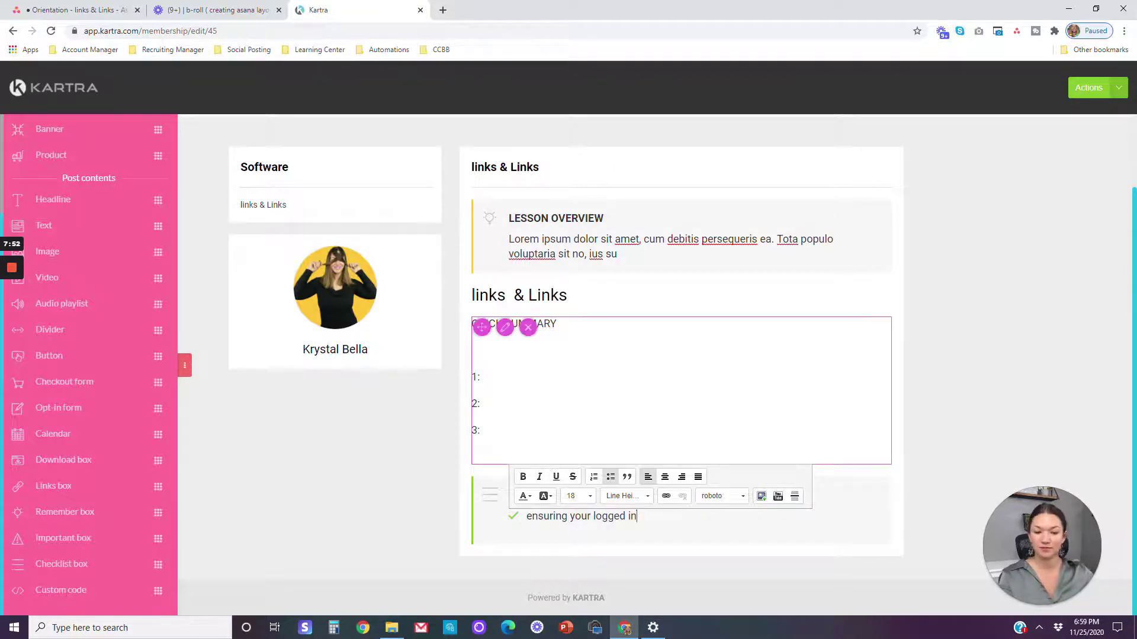
{"action": "left_click", "coordinate": [773, 424]}
{"action": "left_click", "coordinate": [942, 405]}
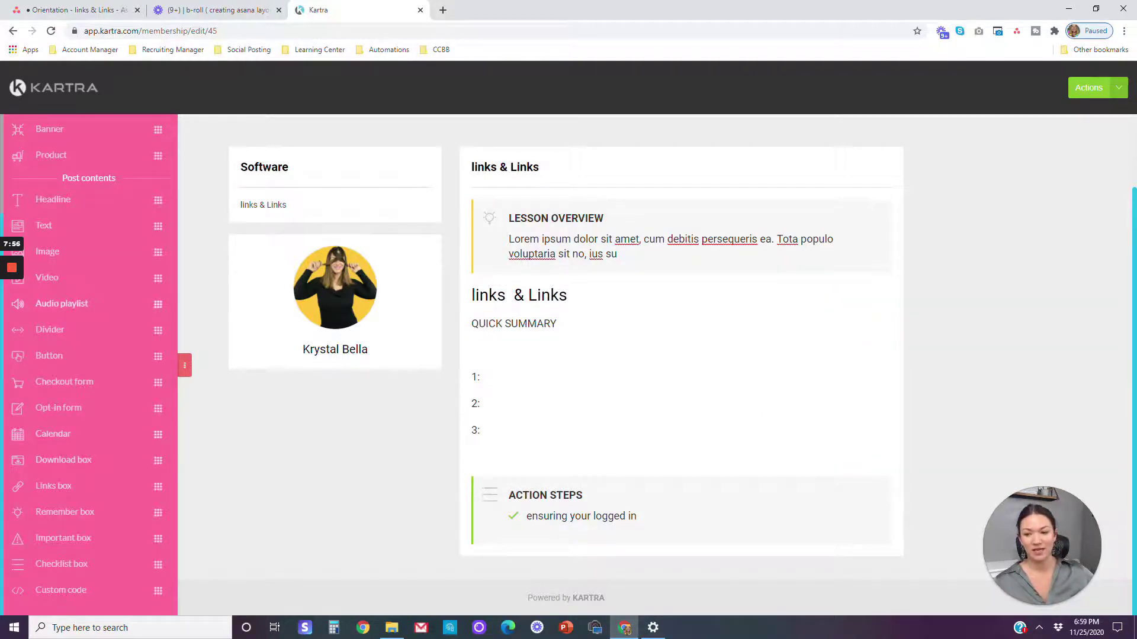
- Insert the Kartra video "Template- Pro Orientation" from the Template - Recruitment category between the links & Links headline and QUICK SUMMARY
{"action": "left_click_drag", "start_coordinate": [53, 277], "coordinate": [611, 413]}
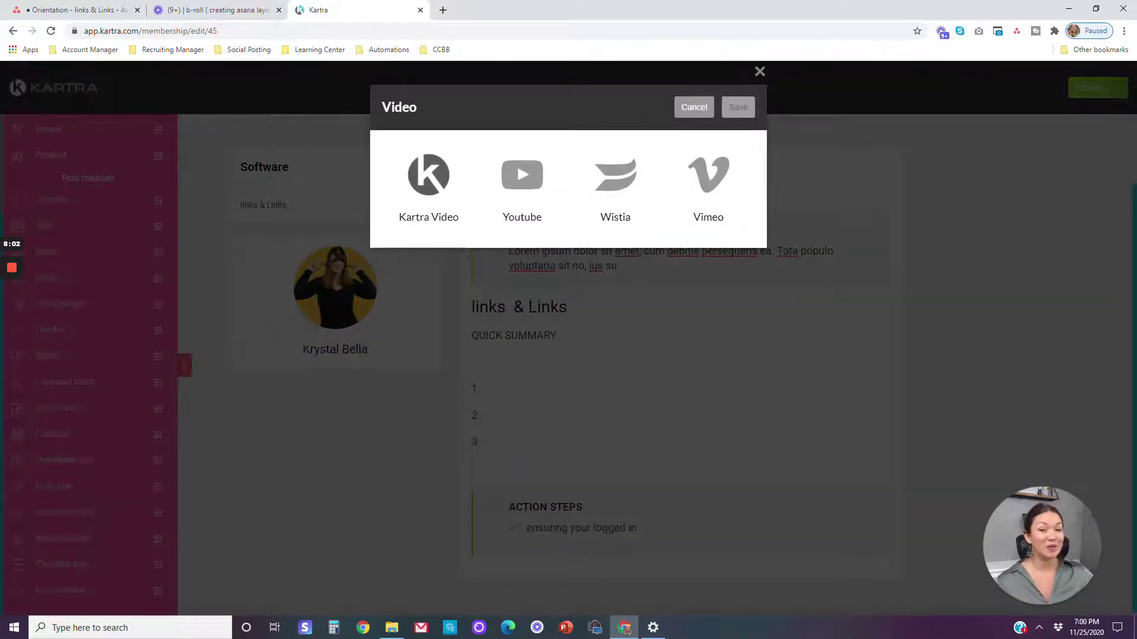
{"action": "left_click", "coordinate": [428, 177]}
{"action": "left_click", "coordinate": [394, 272]}
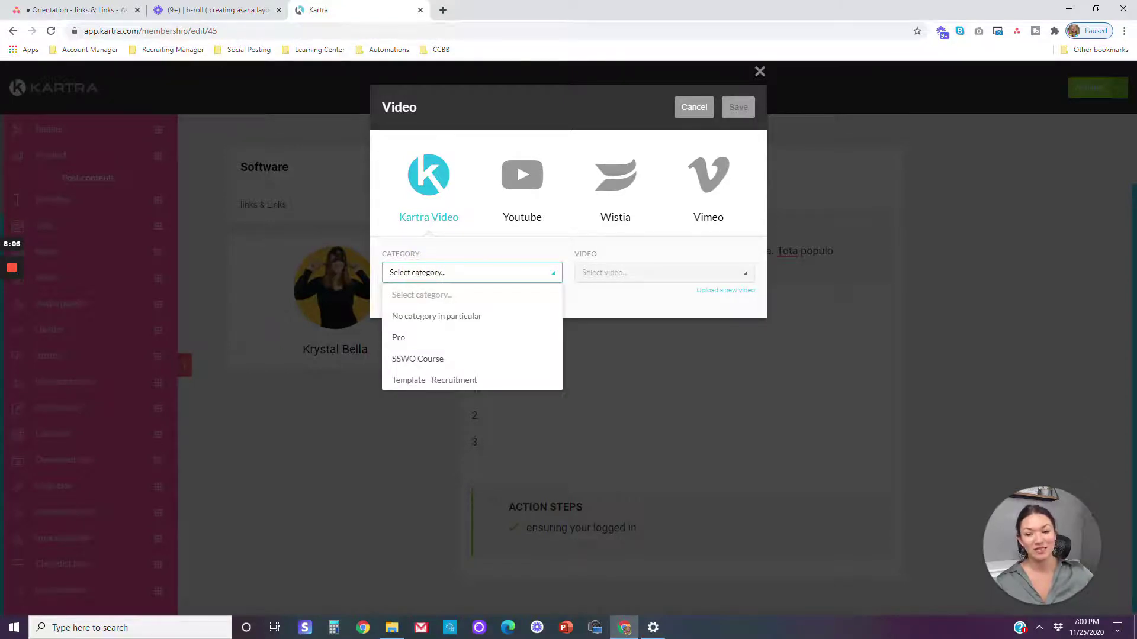
{"action": "left_click", "coordinate": [450, 381]}
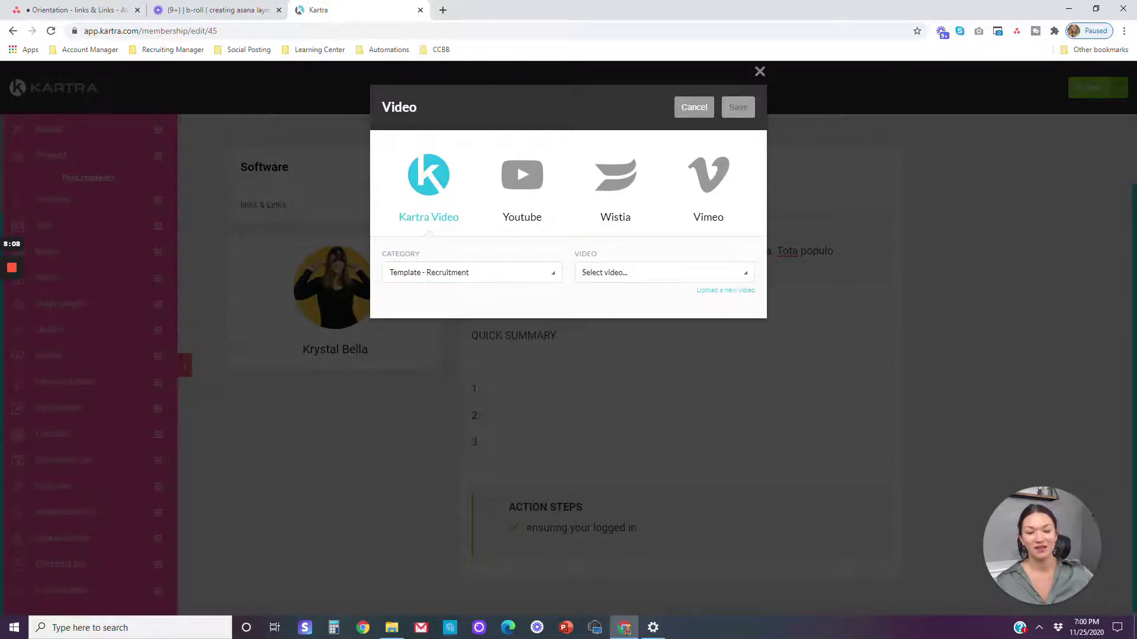
{"action": "left_click", "coordinate": [634, 272]}
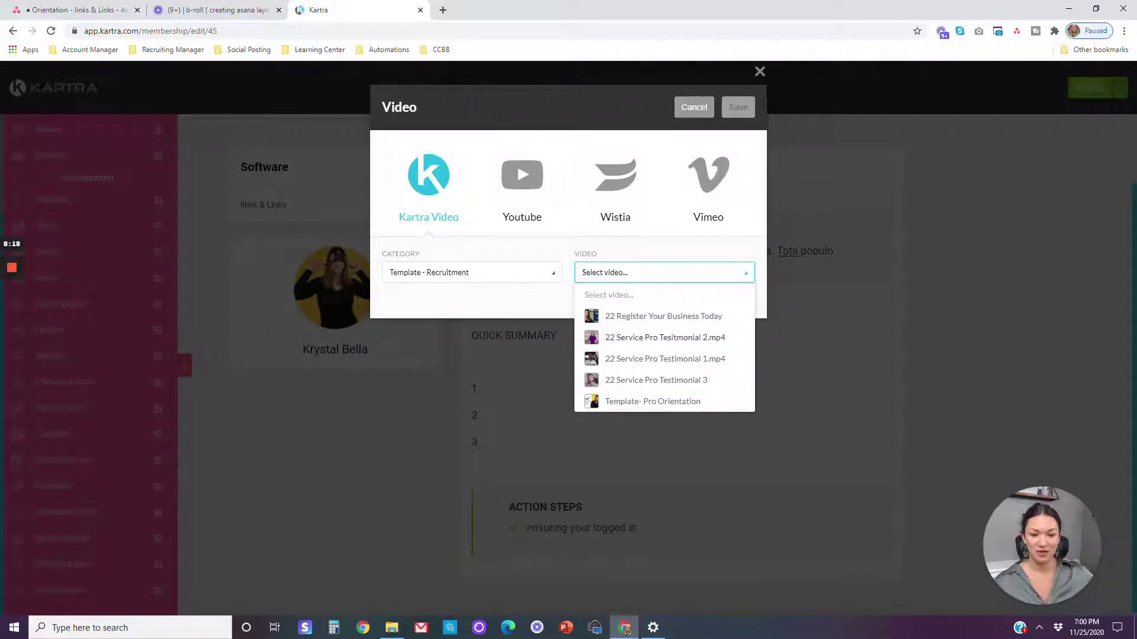
{"action": "left_click", "coordinate": [622, 402]}
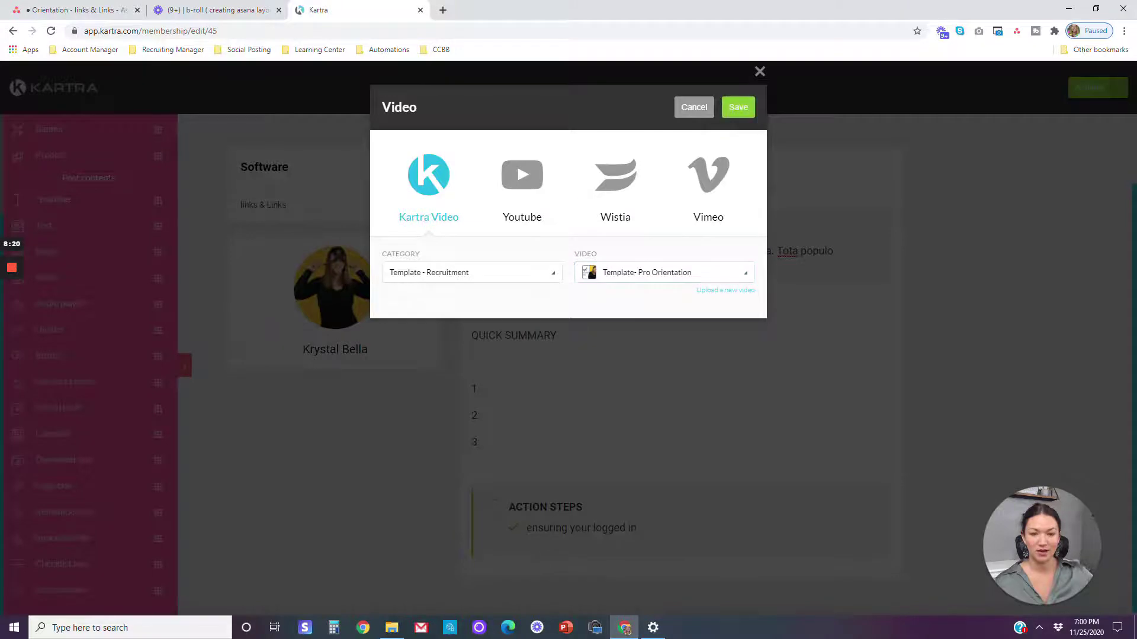
{"action": "left_click", "coordinate": [738, 107]}
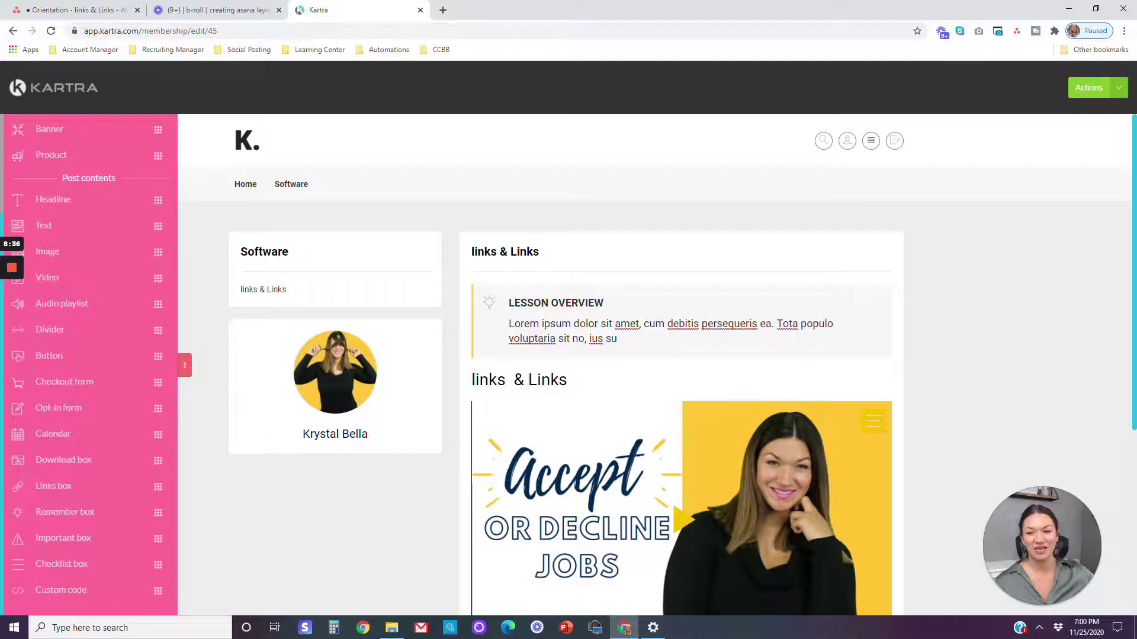
- Review the finished lesson layout from top to bottom and save the progress
{"action": "scroll", "coordinate": [89, 362], "scroll_direction": "up", "scroll_amount": 2}
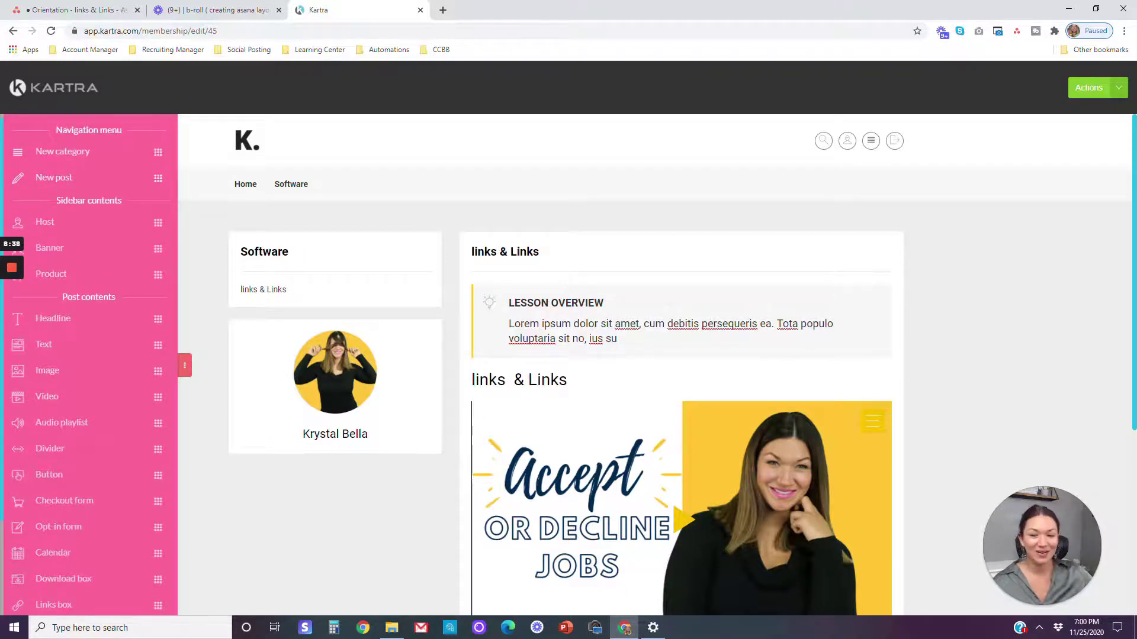
{"action": "scroll", "coordinate": [681, 201], "scroll_direction": "down", "scroll_amount": 2}
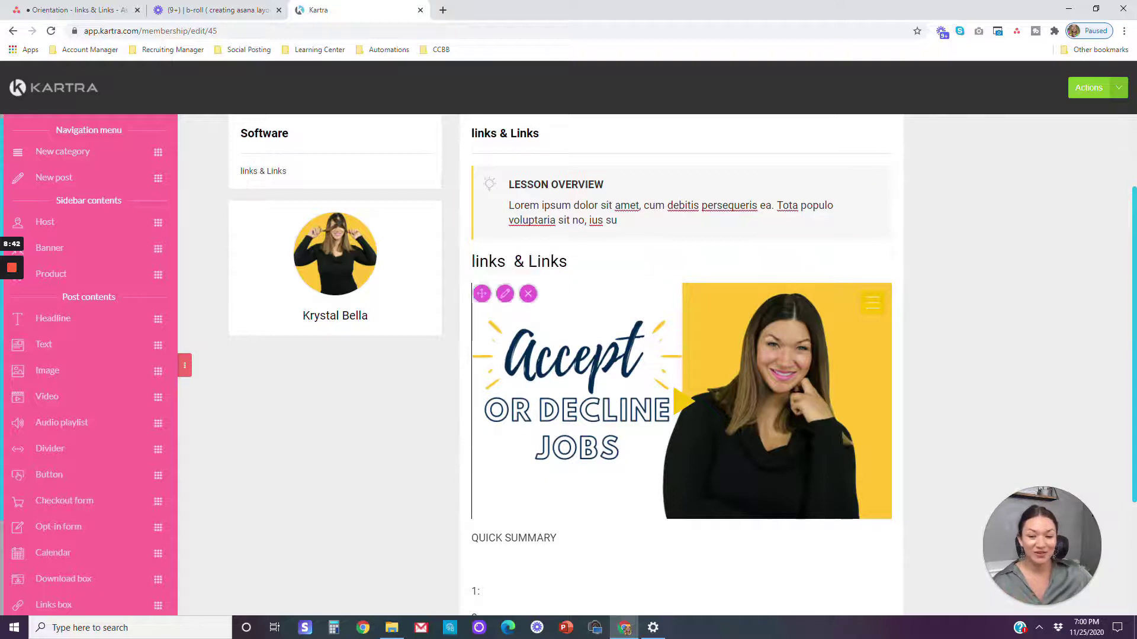
{"action": "scroll", "coordinate": [680, 355], "scroll_direction": "down", "scroll_amount": 3}
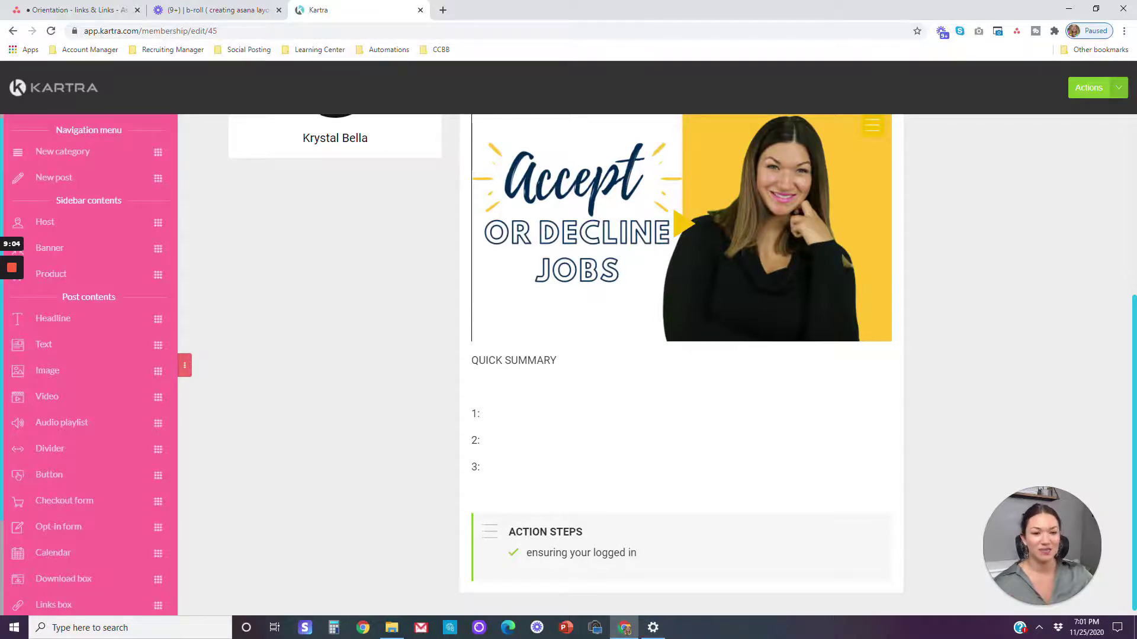
{"action": "scroll", "coordinate": [681, 355], "scroll_direction": "up", "scroll_amount": 5}
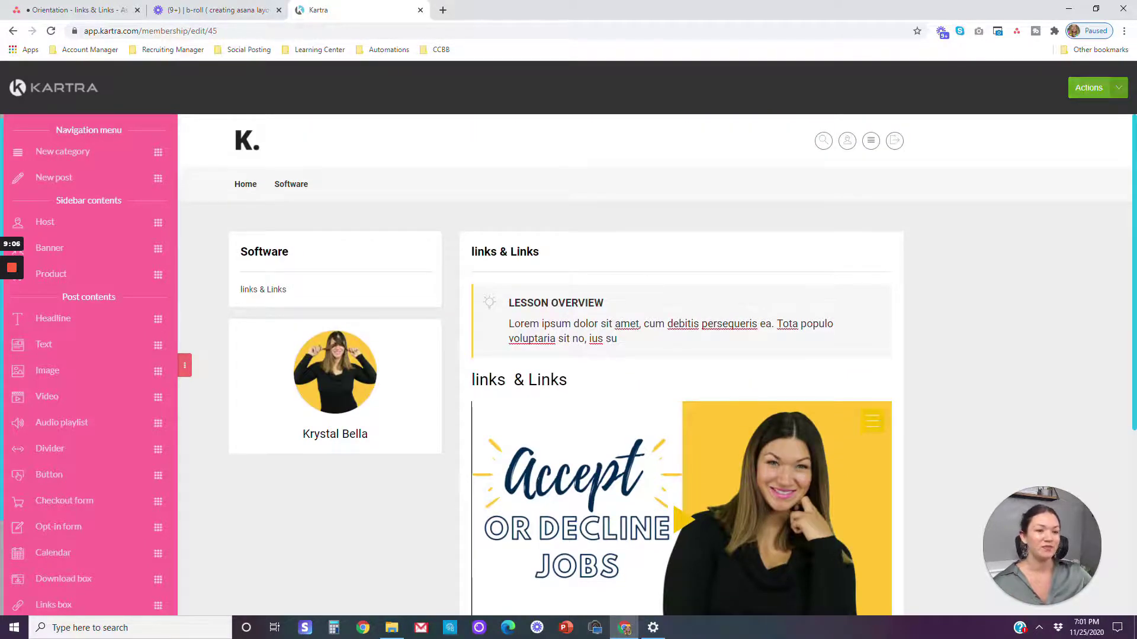
{"action": "scroll", "coordinate": [681, 414], "scroll_direction": "down", "scroll_amount": 2}
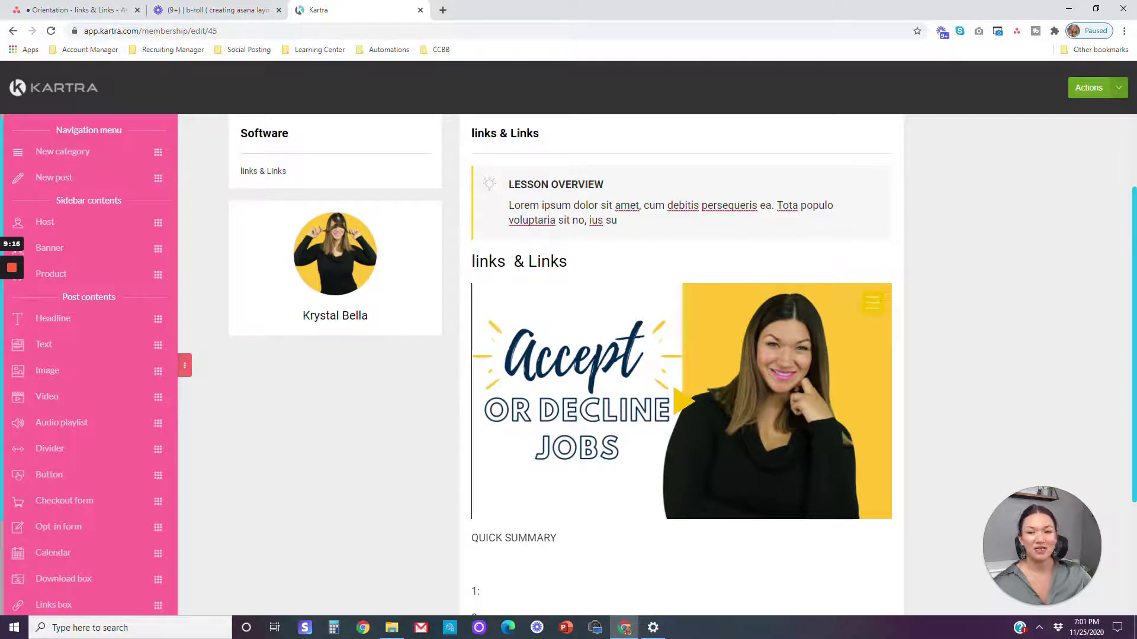
{"action": "left_click", "coordinate": [1097, 88]}
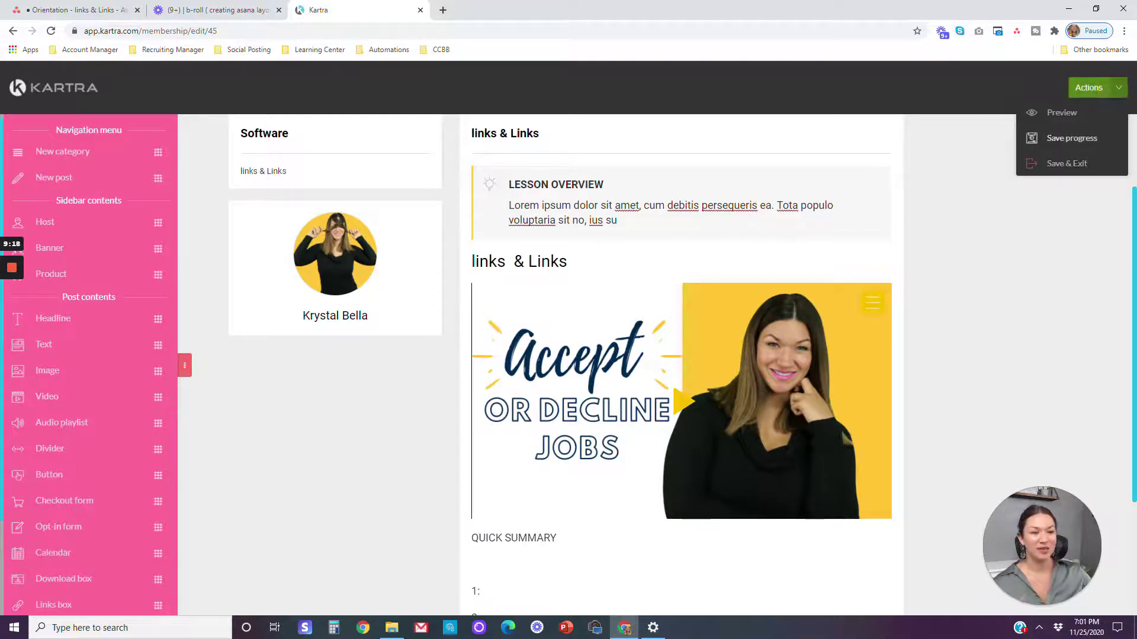
{"action": "left_click", "coordinate": [1071, 138]}
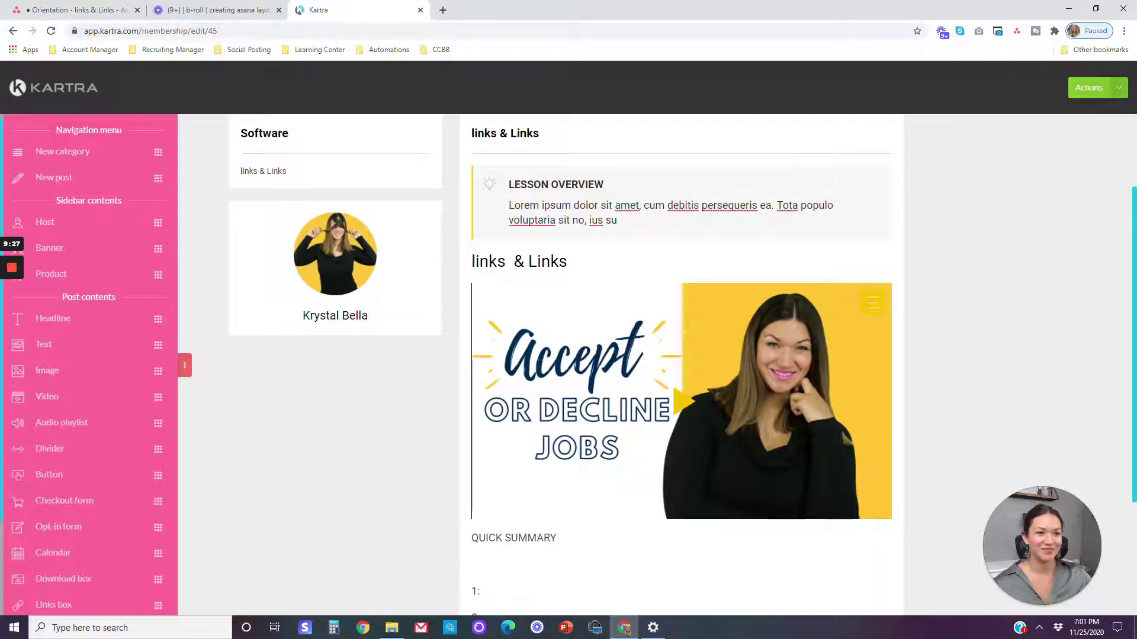
- Save and exit the membership builder, comparing the templates and keeping the first one with the pink color
{"action": "left_click", "coordinate": [1118, 88]}
{"action": "left_click", "coordinate": [1066, 164]}
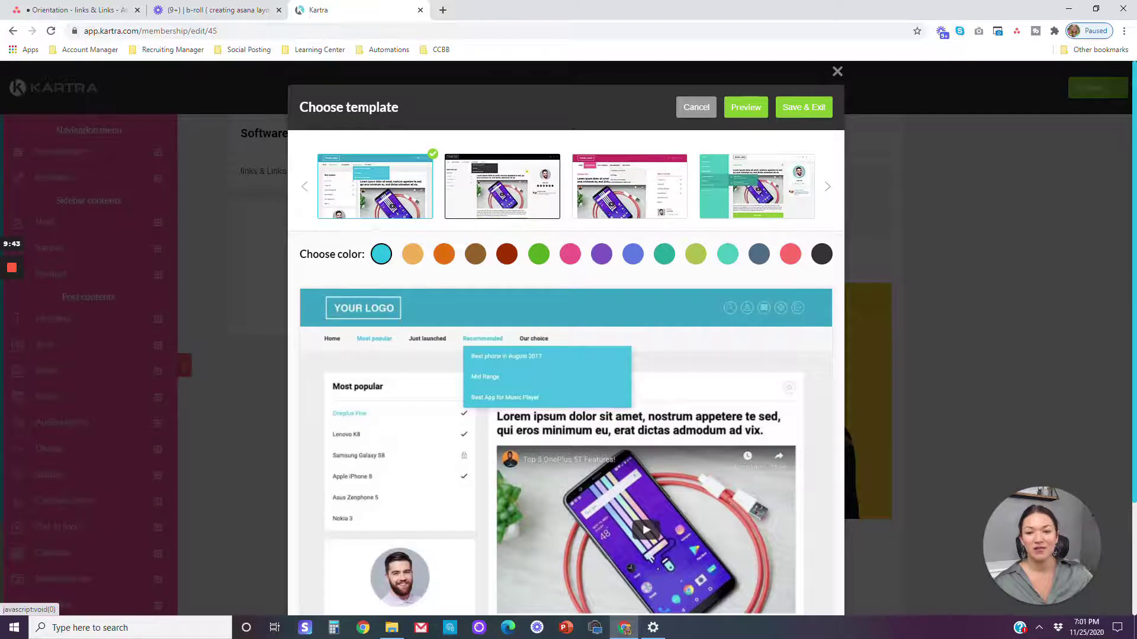
{"action": "left_click", "coordinate": [502, 187]}
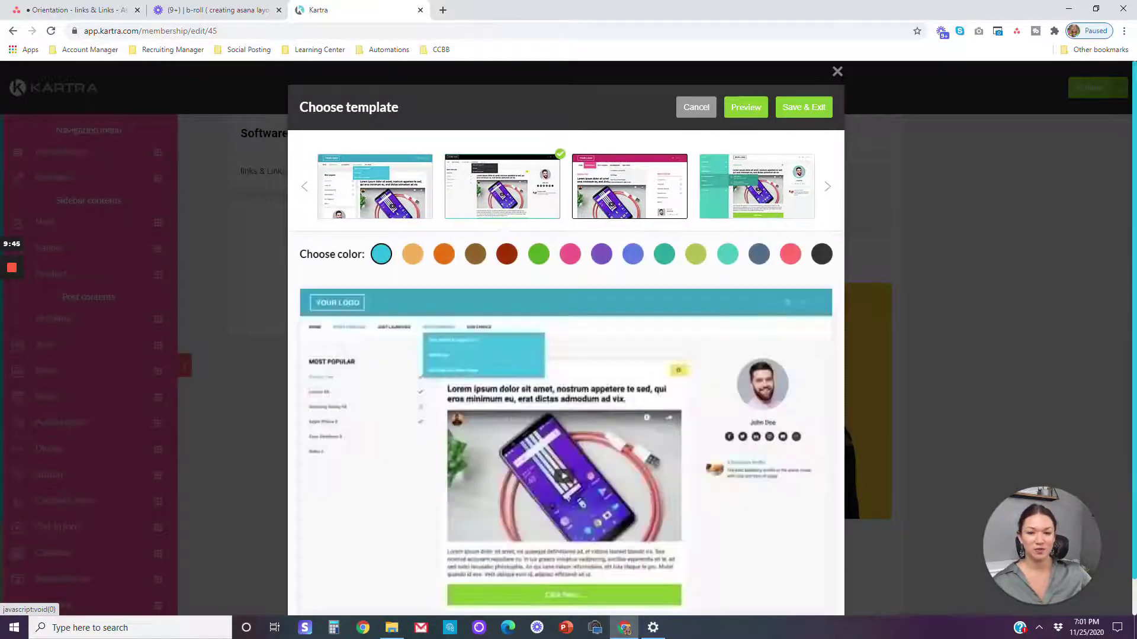
{"action": "left_click", "coordinate": [632, 187]}
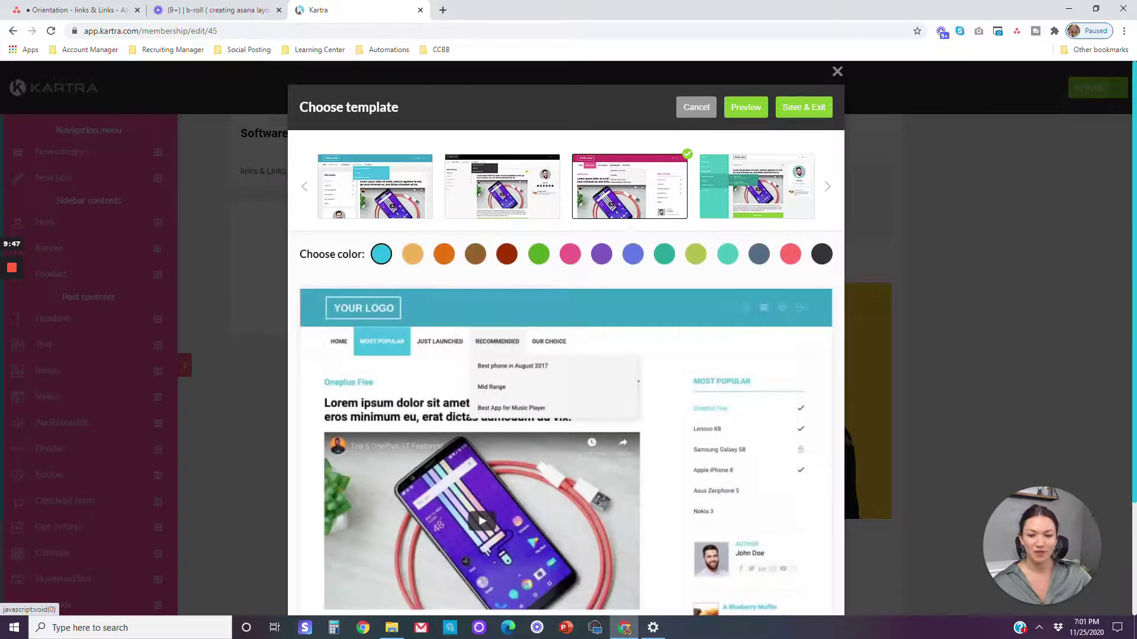
{"action": "left_click", "coordinate": [374, 187]}
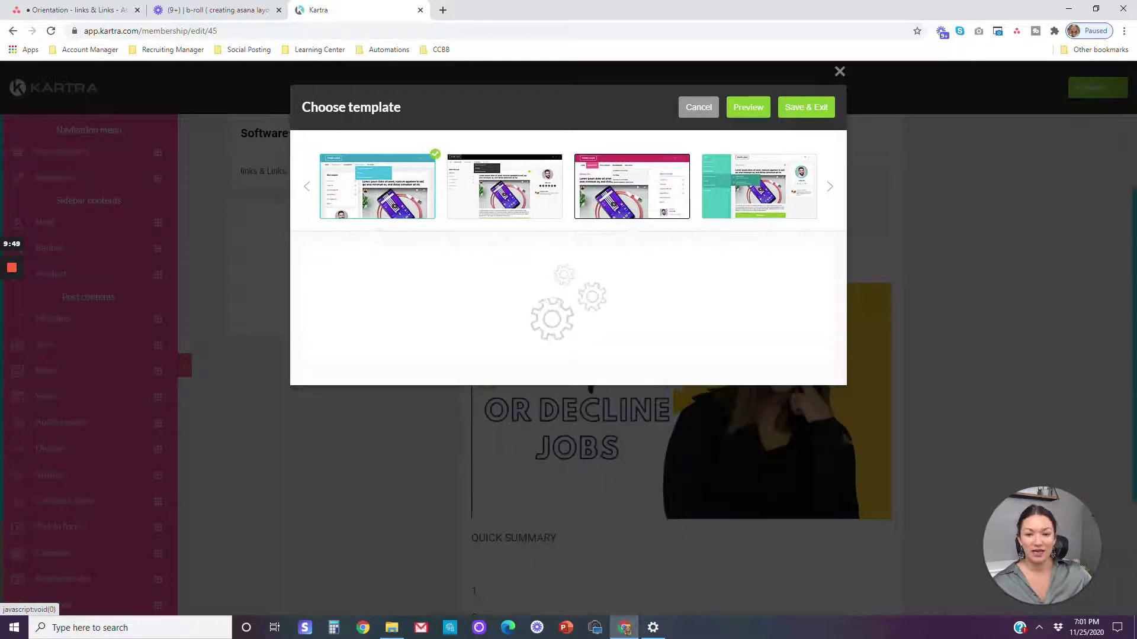
{"action": "left_click", "coordinate": [570, 254]}
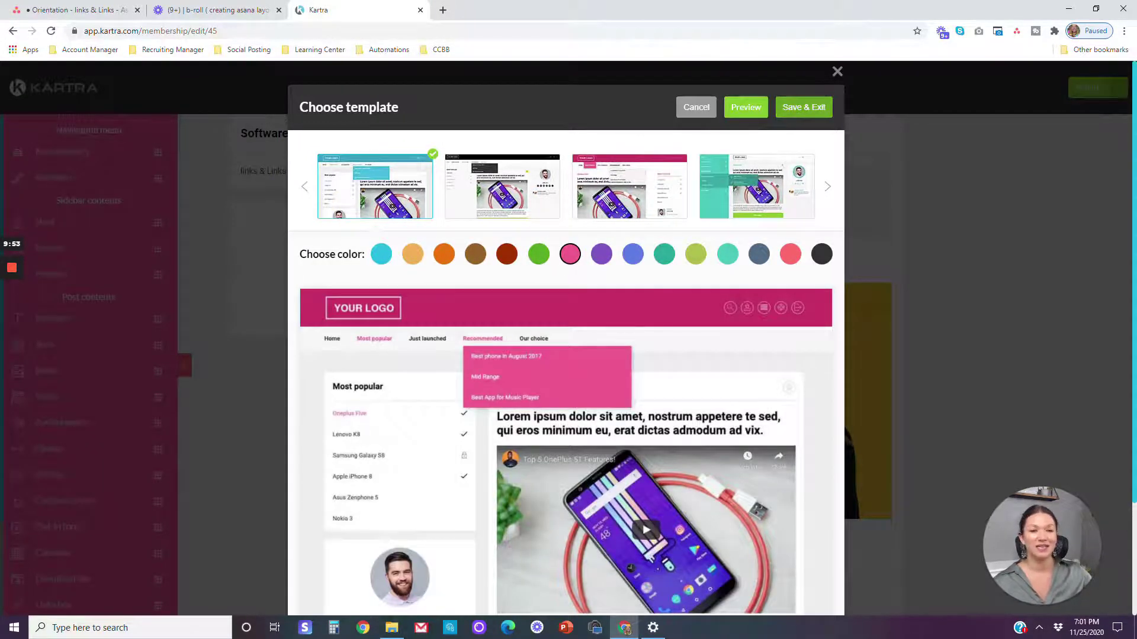
{"action": "left_click", "coordinate": [804, 107]}
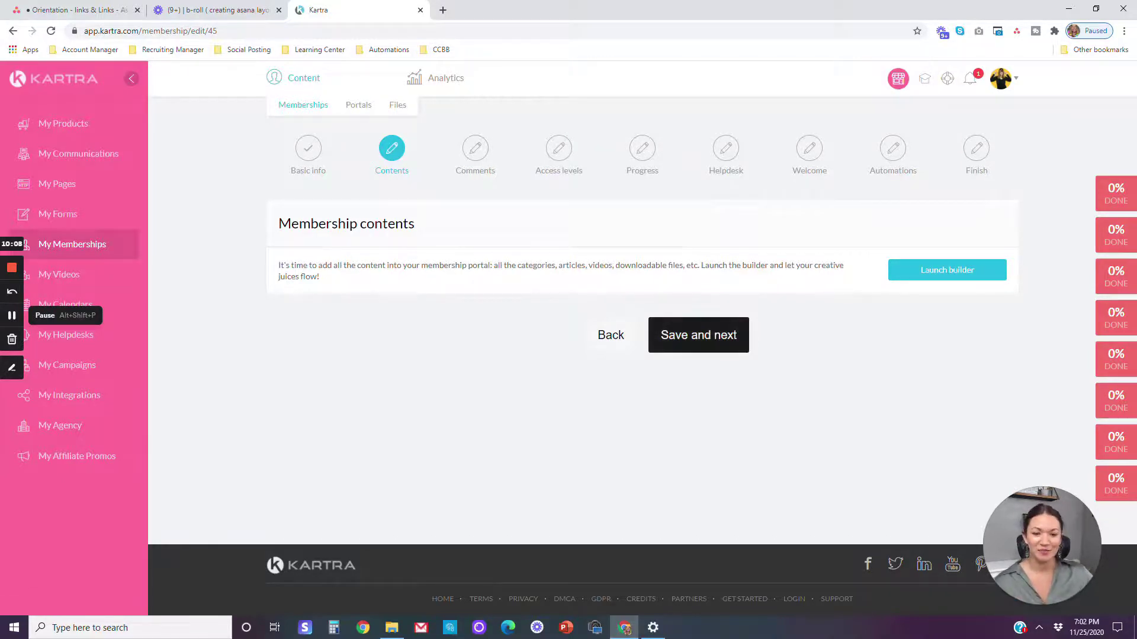
- Continue from Contents, save the comment settings with comments disabled for links & Links, and proceed to Access levels
{"action": "left_click", "coordinate": [701, 333]}
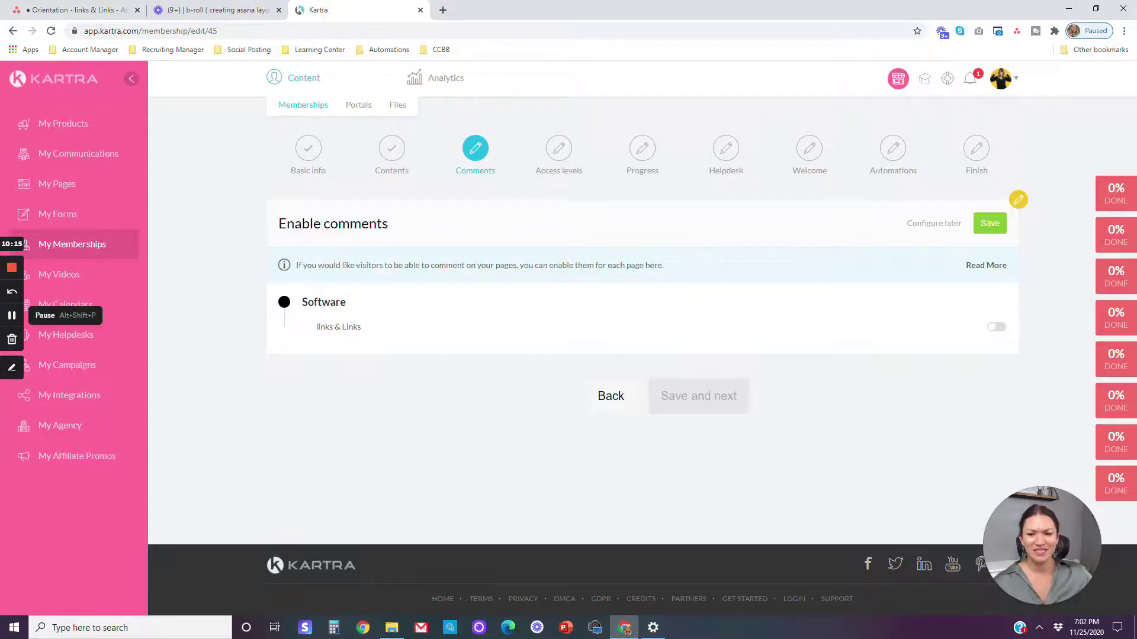
{"action": "left_click", "coordinate": [994, 227]}
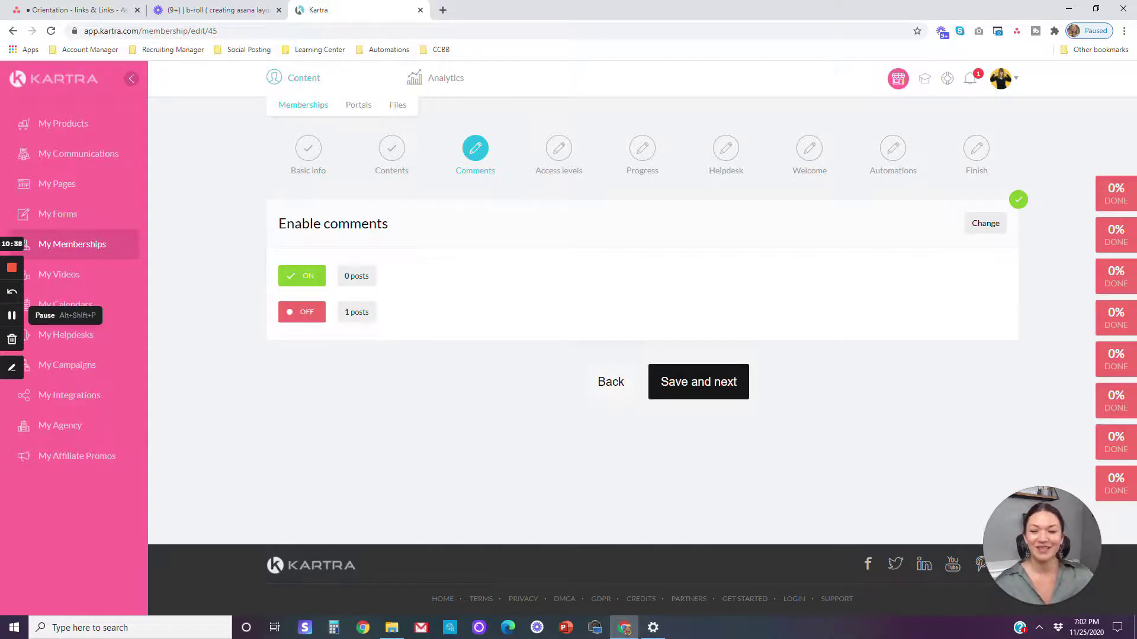
{"action": "left_click", "coordinate": [699, 382]}
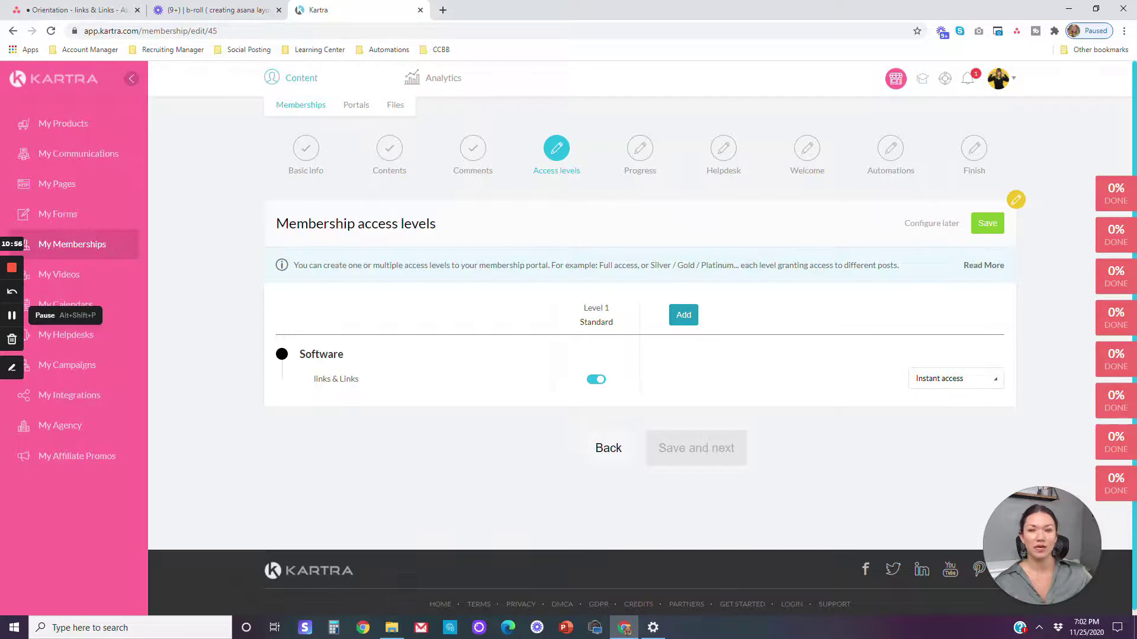
- Add a second membership access level named "Manager"
{"action": "left_click", "coordinate": [683, 314]}
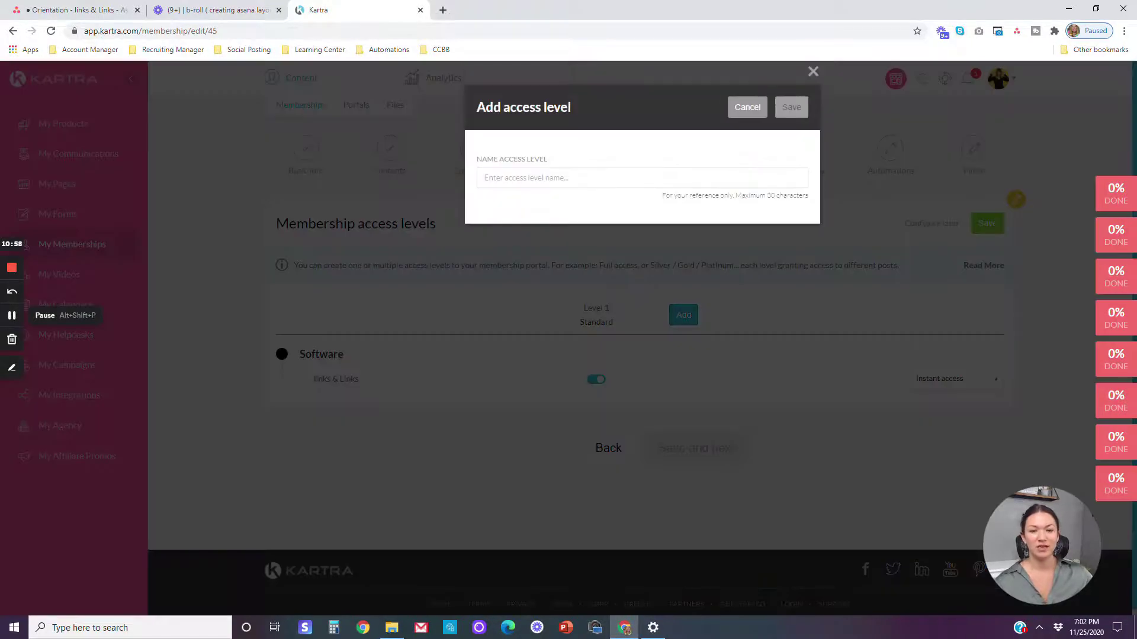
{"action": "left_click", "coordinate": [593, 172]}
{"action": "type", "text": "Manager"}
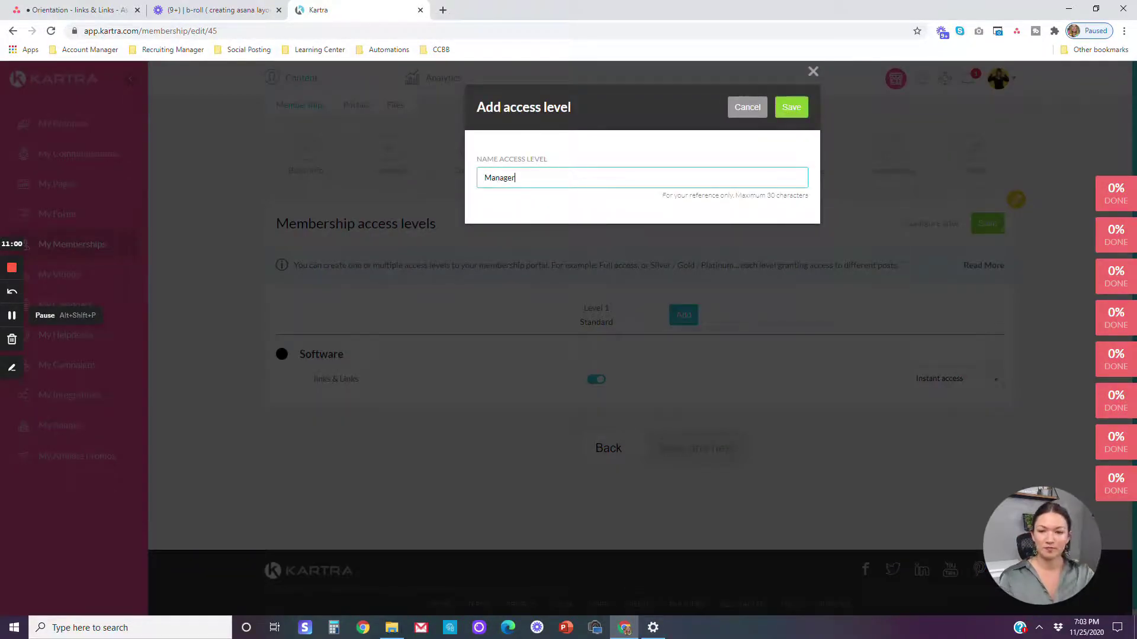
{"action": "key", "text": "Return"}
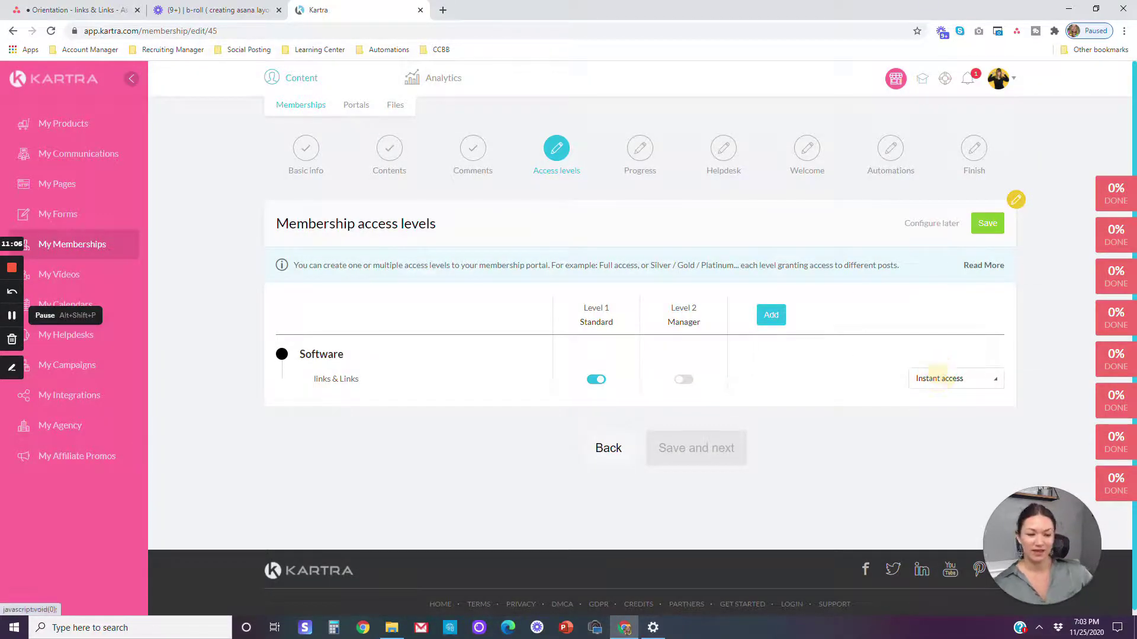
- Check the unlock options for the links & Links post, keep Instant access, and save the access levels
{"action": "left_click", "coordinate": [939, 379]}
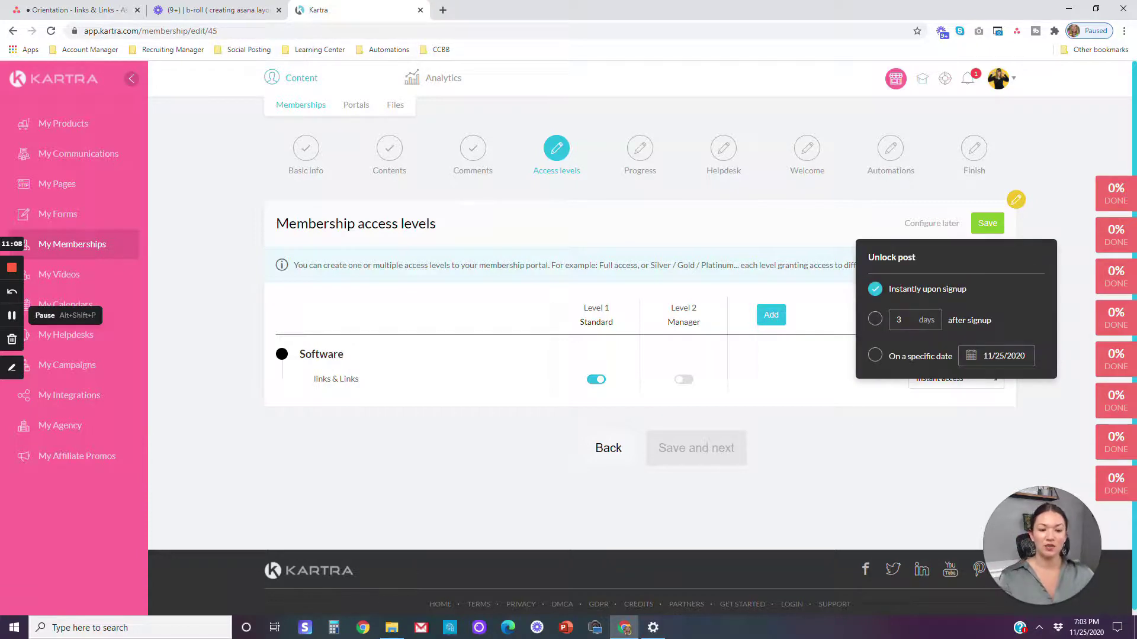
{"action": "left_click", "coordinate": [887, 431]}
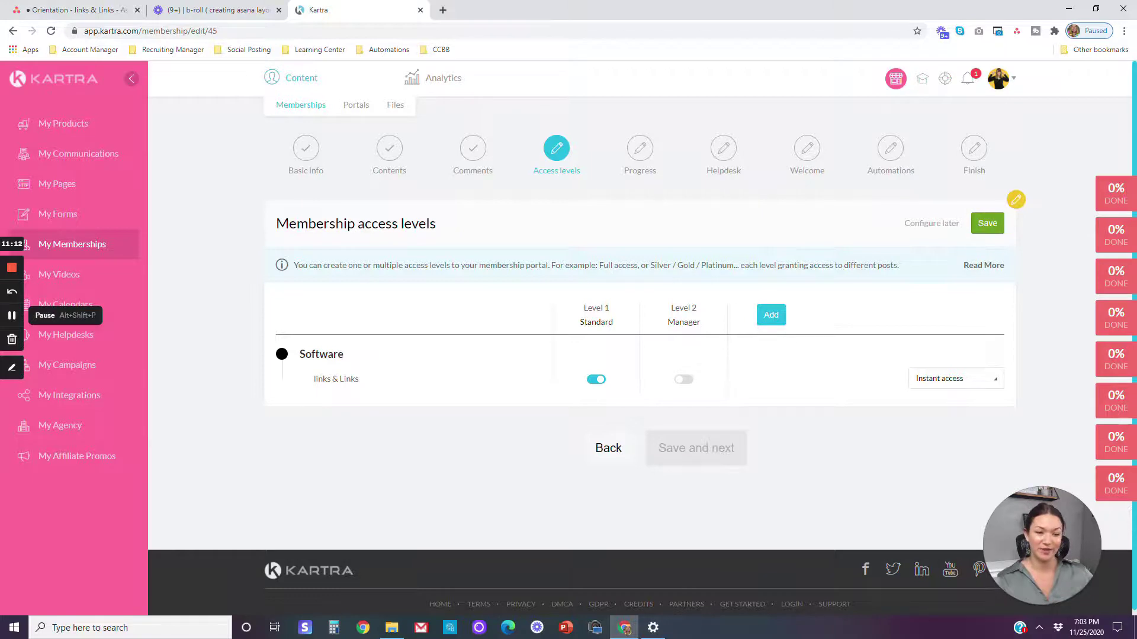
{"action": "left_click", "coordinate": [987, 223]}
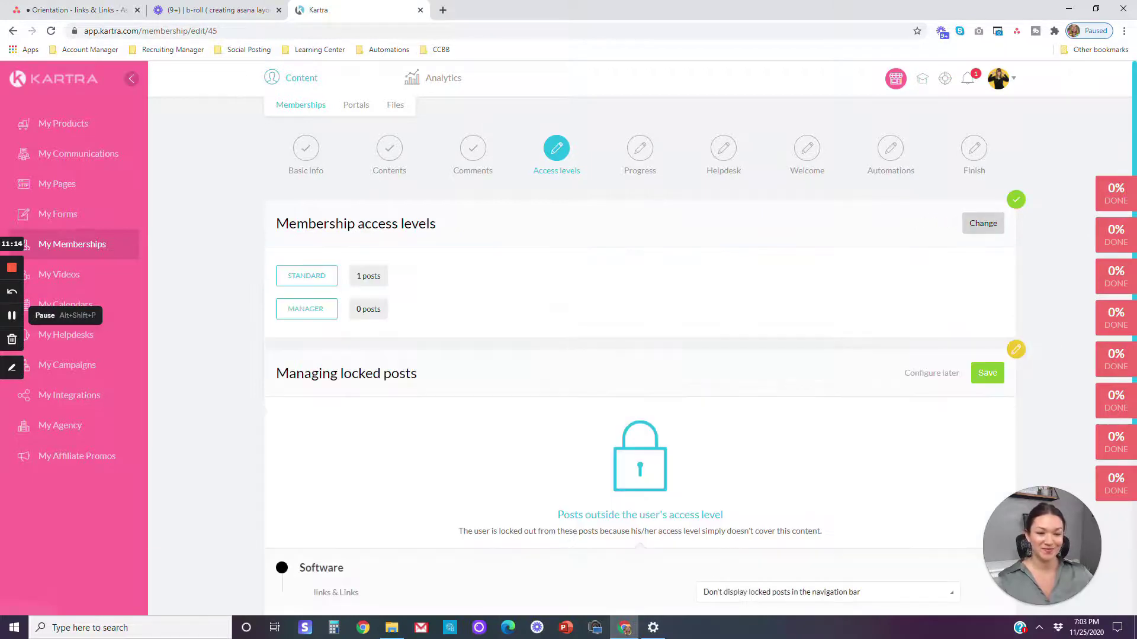
- Save the locked posts setting as "Don't display locked posts in the navigation bar" and proceed to Progress
{"action": "scroll", "coordinate": [639, 338], "scroll_direction": "down", "scroll_amount": 3}
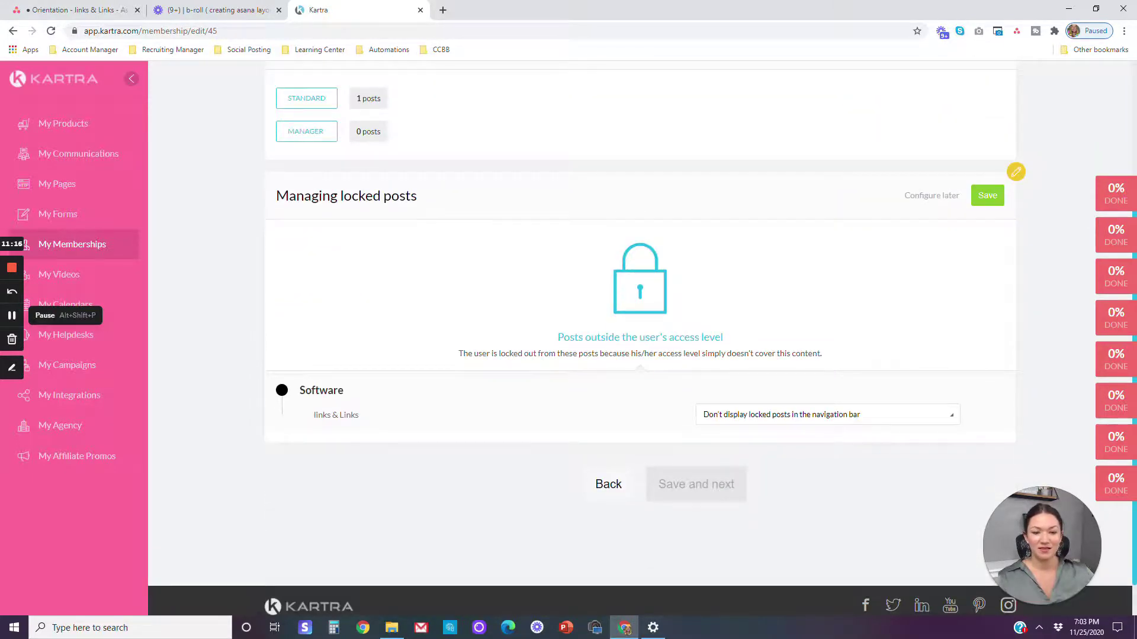
{"action": "left_click", "coordinate": [987, 196]}
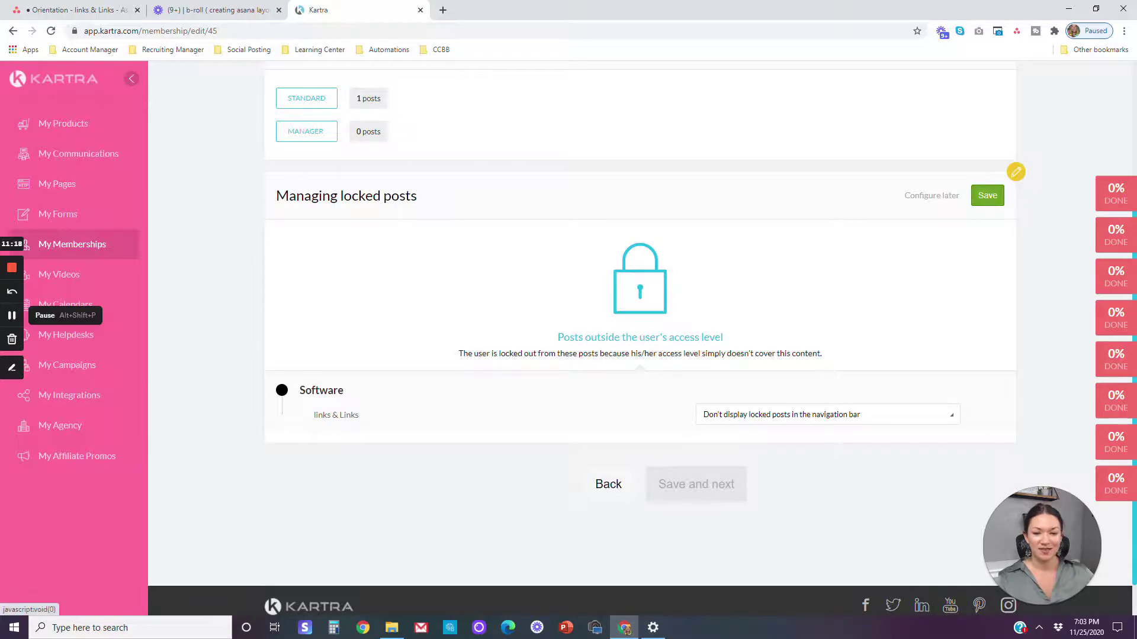
{"action": "left_click", "coordinate": [710, 443]}
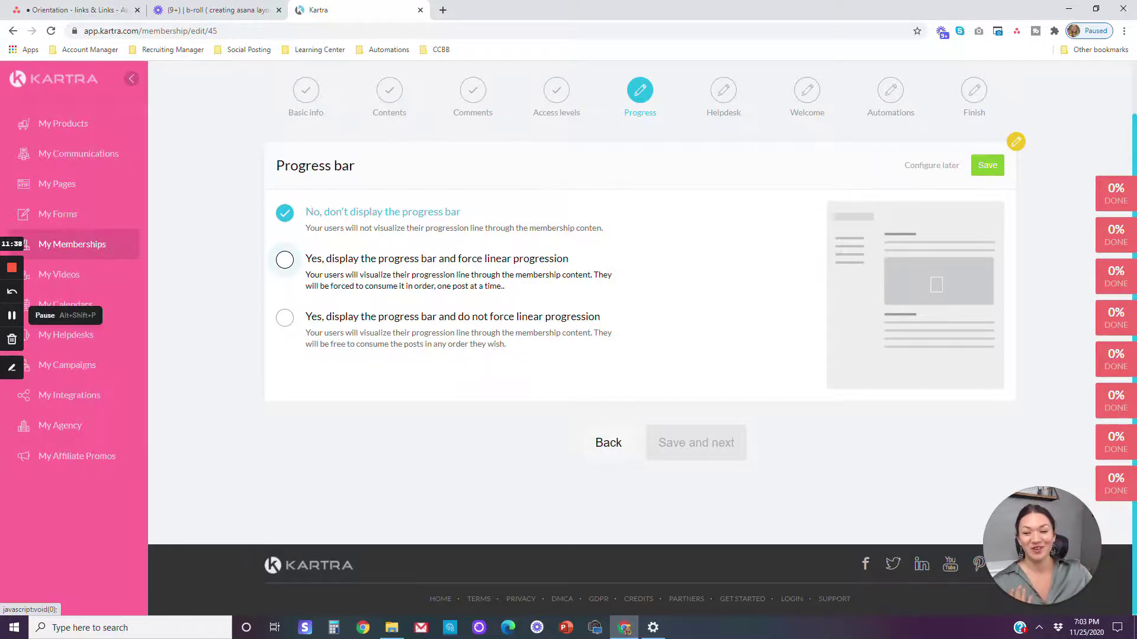
{"action": "left_click", "coordinate": [285, 260]}
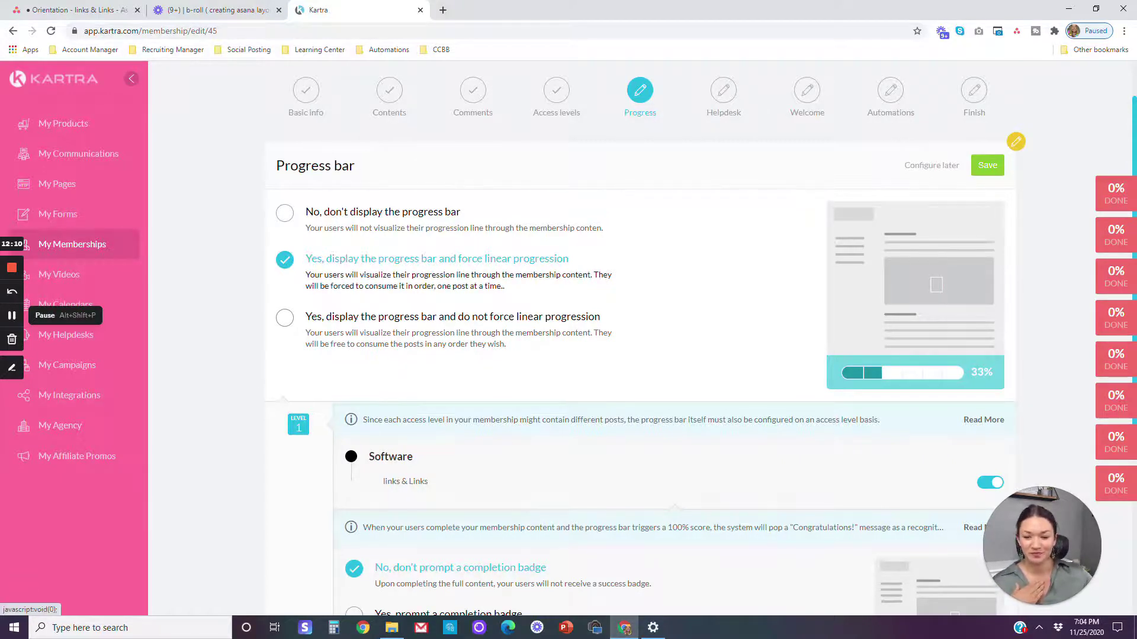
{"action": "scroll", "coordinate": [639, 338], "scroll_direction": "down", "scroll_amount": 4}
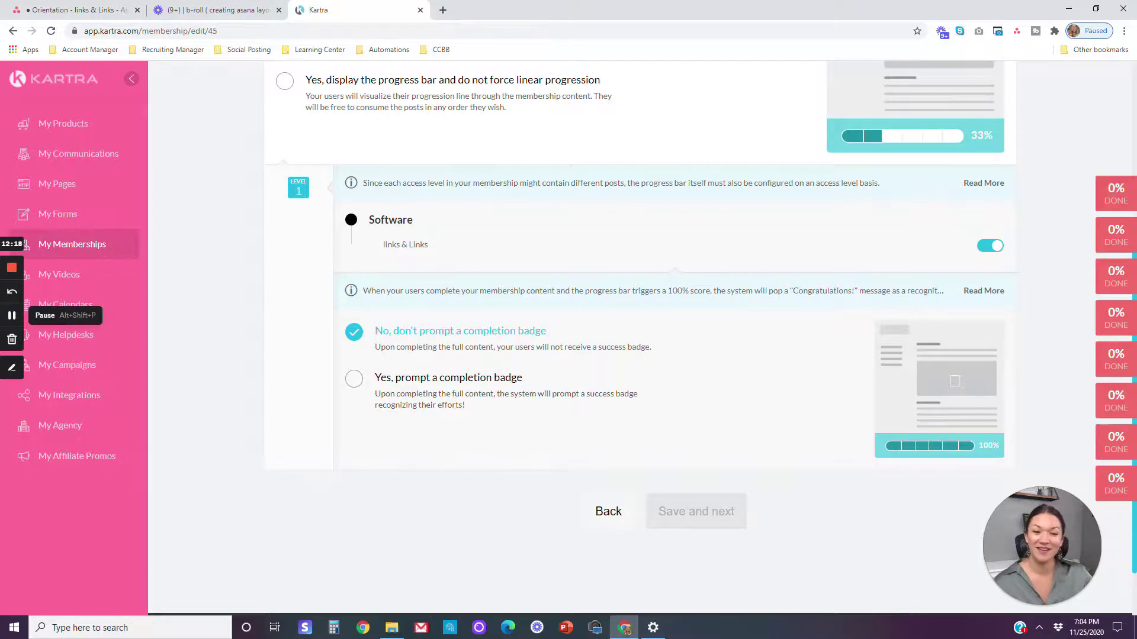
{"action": "scroll", "coordinate": [639, 337], "scroll_direction": "up", "scroll_amount": 3}
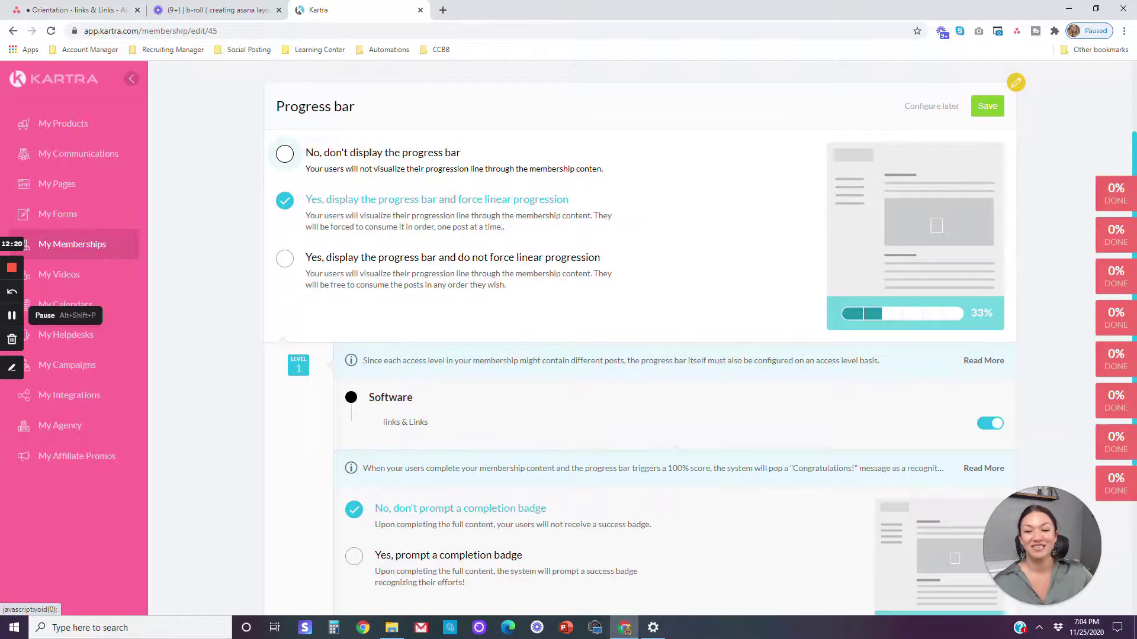
{"action": "left_click", "coordinate": [285, 153]}
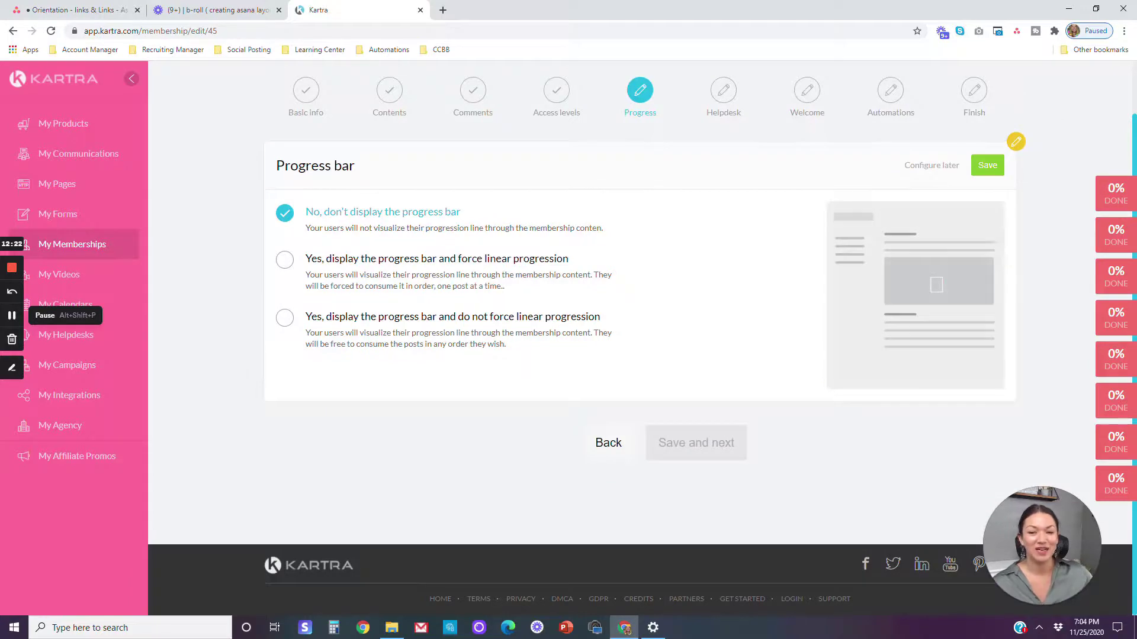
- Save the progress bar setting as not displayed and continue past Helpdesk with customer support off
{"action": "left_click", "coordinate": [987, 165]}
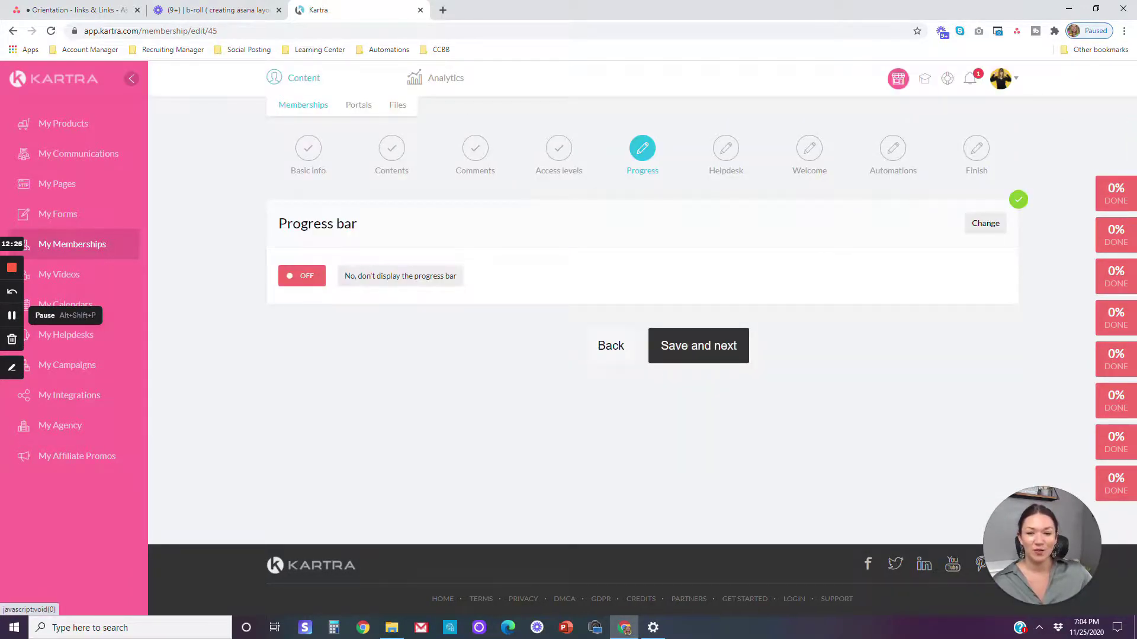
{"action": "left_click", "coordinate": [719, 346]}
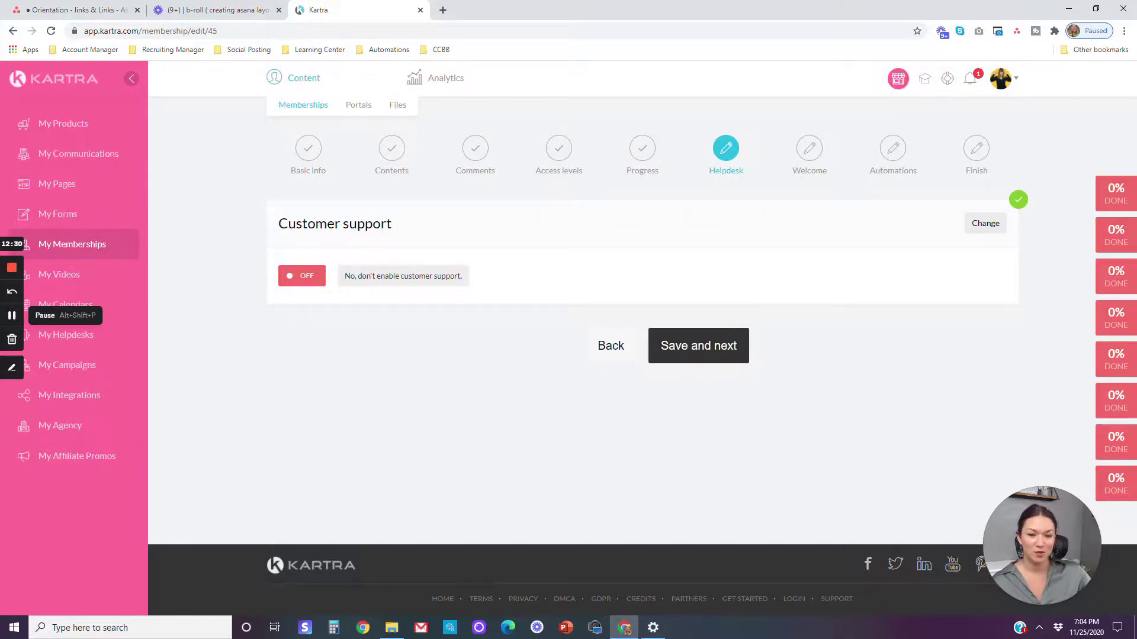
{"action": "left_click", "coordinate": [725, 340]}
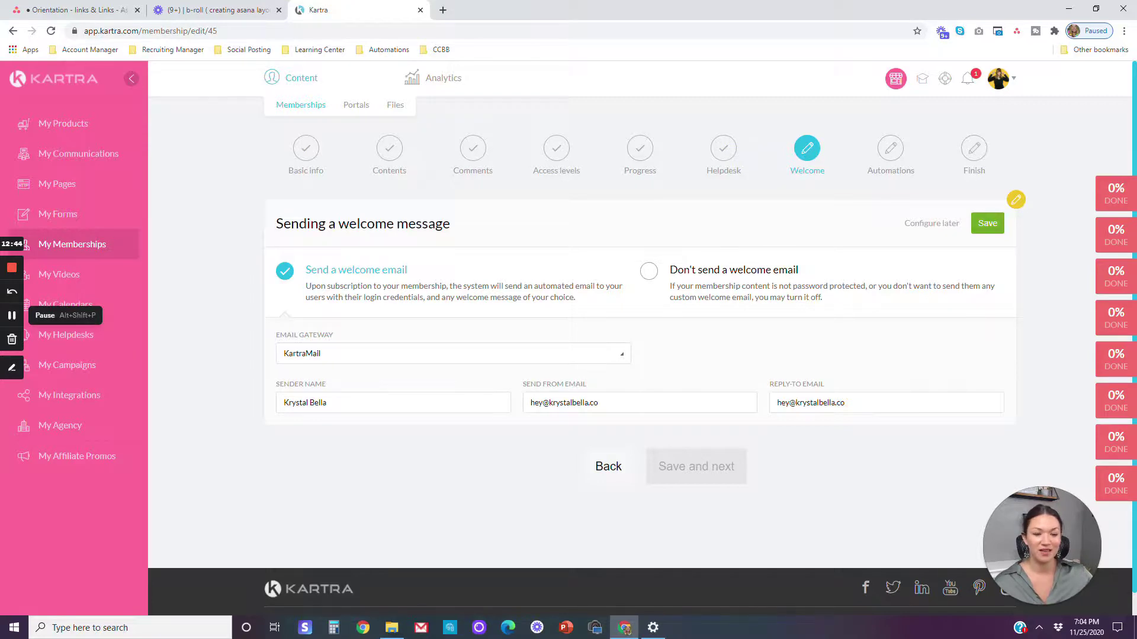
- Save the KartraMail welcome email settings and the "Your login information" message, and proceed to Automations
{"action": "left_click", "coordinate": [987, 223]}
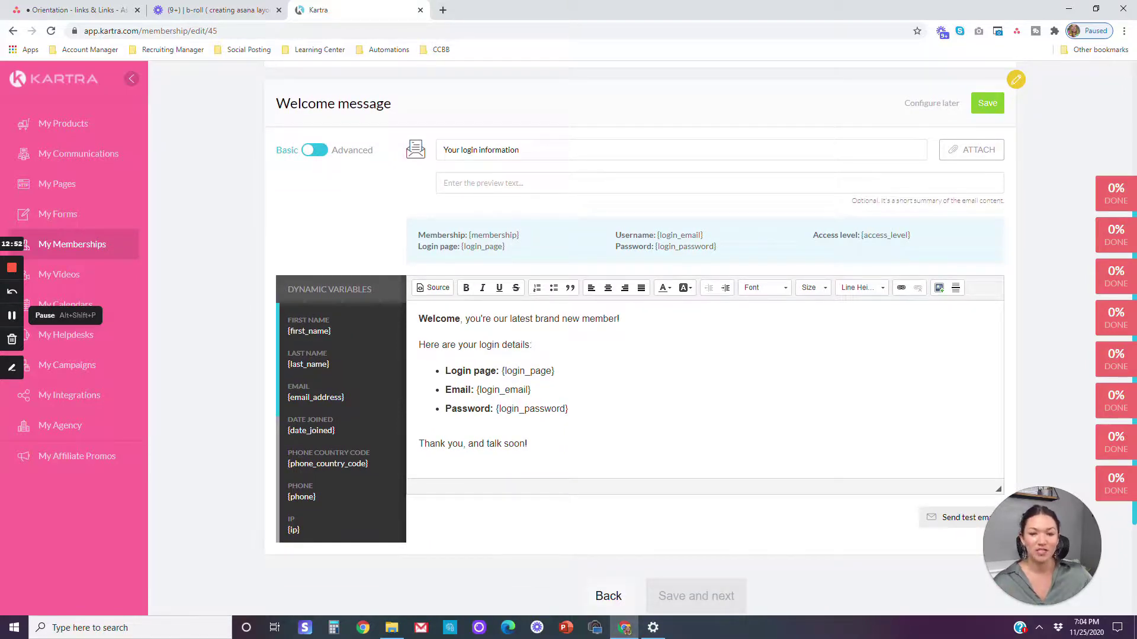
{"action": "scroll", "coordinate": [640, 341], "scroll_direction": "up", "scroll_amount": 2}
{"action": "left_click", "coordinate": [991, 221]}
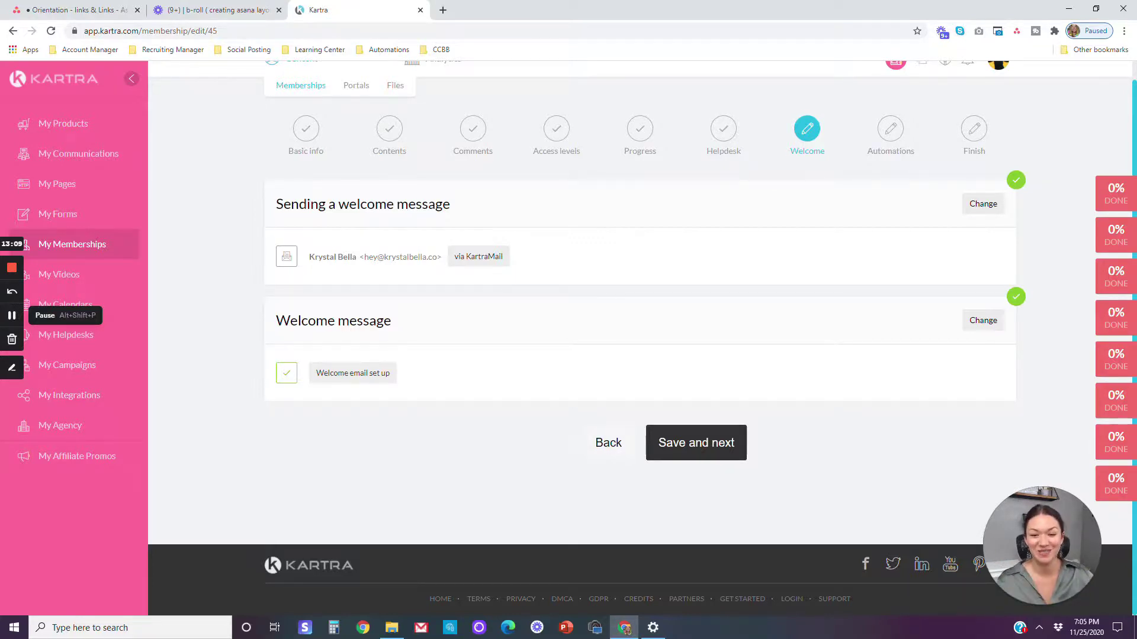
{"action": "left_click", "coordinate": [681, 443]}
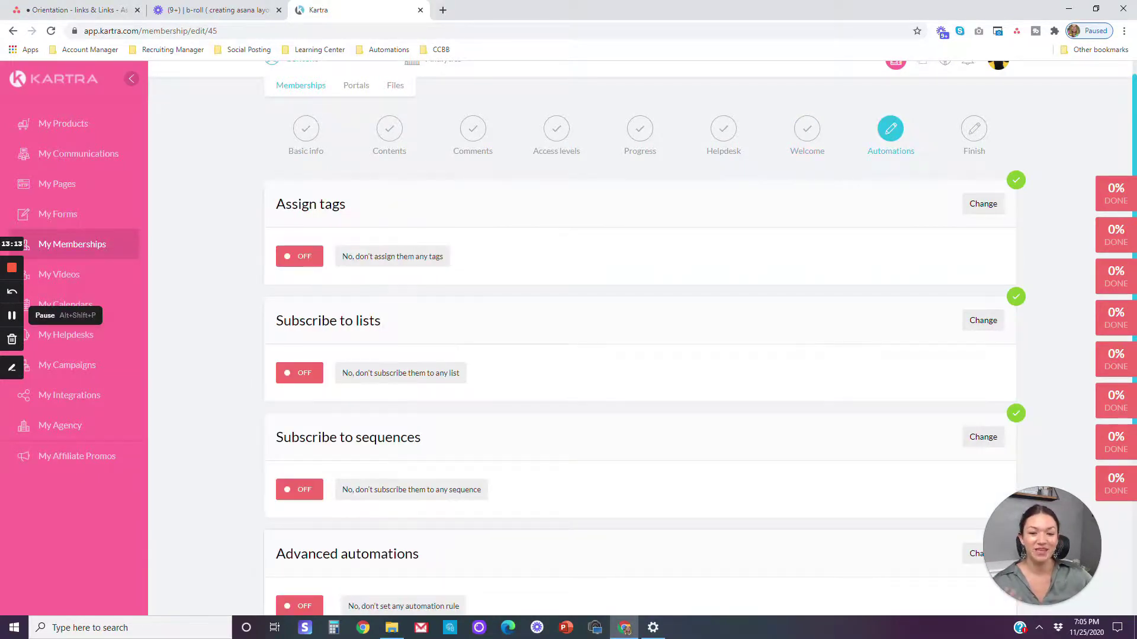
- Leave tags, lists, sequences and advanced automations off and save the Automations stage
{"action": "scroll", "coordinate": [643, 337], "scroll_direction": "down", "scroll_amount": 1}
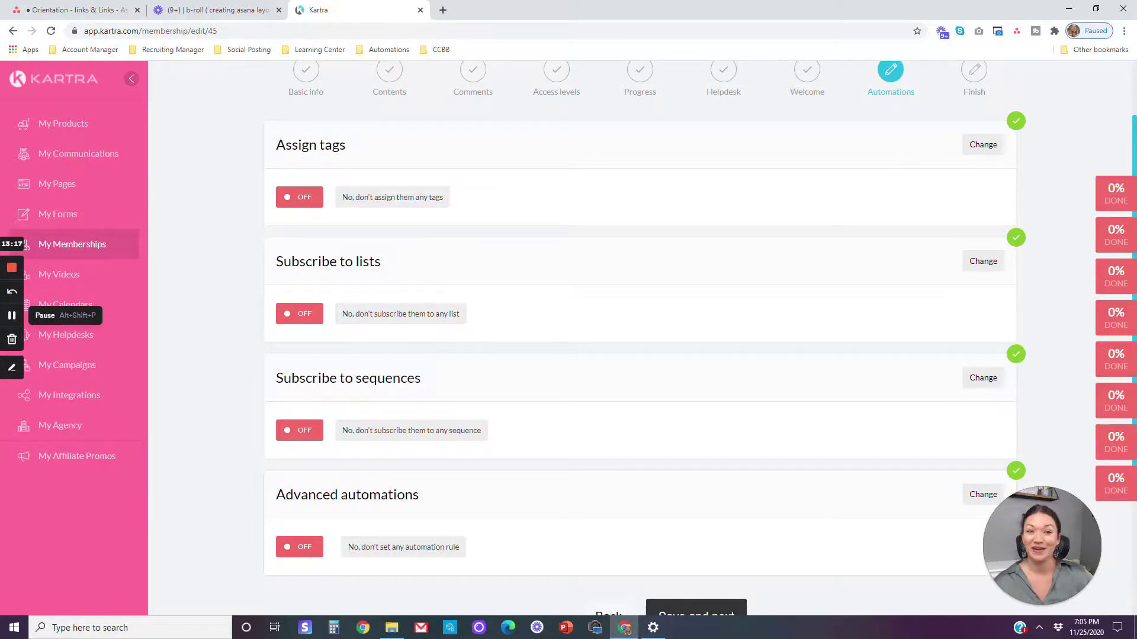
{"action": "scroll", "coordinate": [700, 336], "scroll_direction": "down", "scroll_amount": 1}
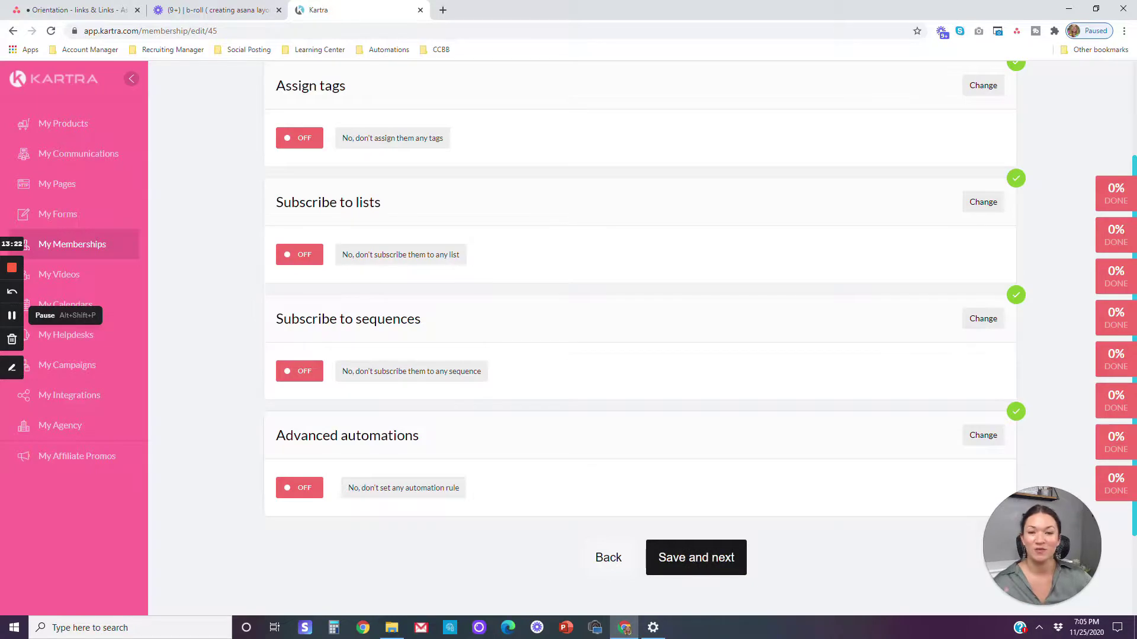
{"action": "left_click", "coordinate": [724, 572]}
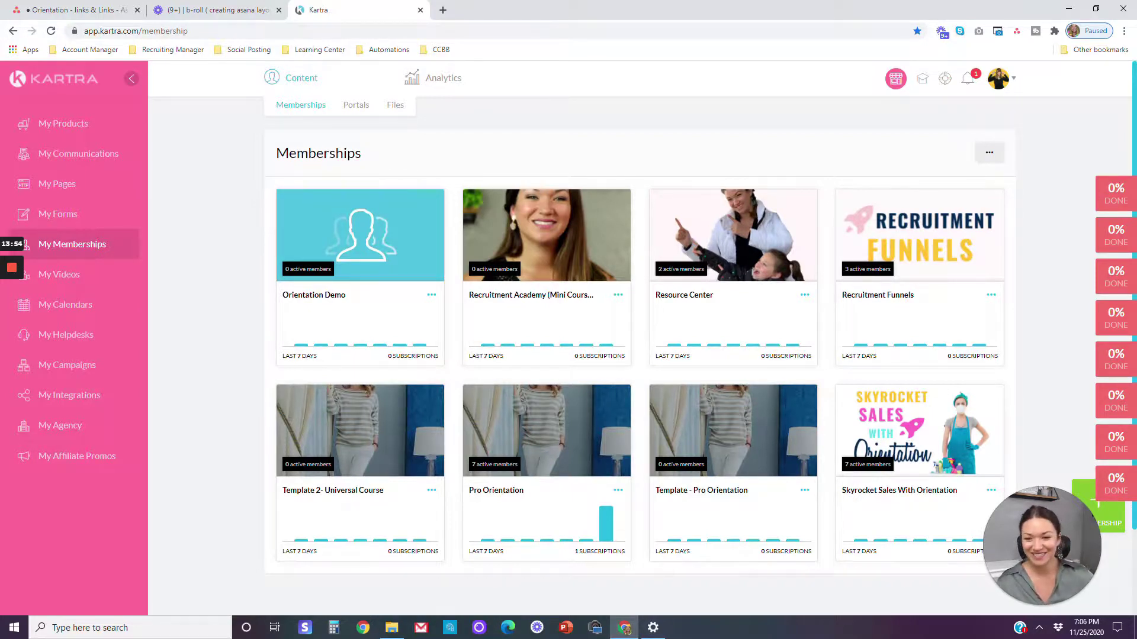
- Open the Orientation Demo members list, examine the access level choices in the Add member form, and close the form
{"action": "left_click", "coordinate": [431, 295]}
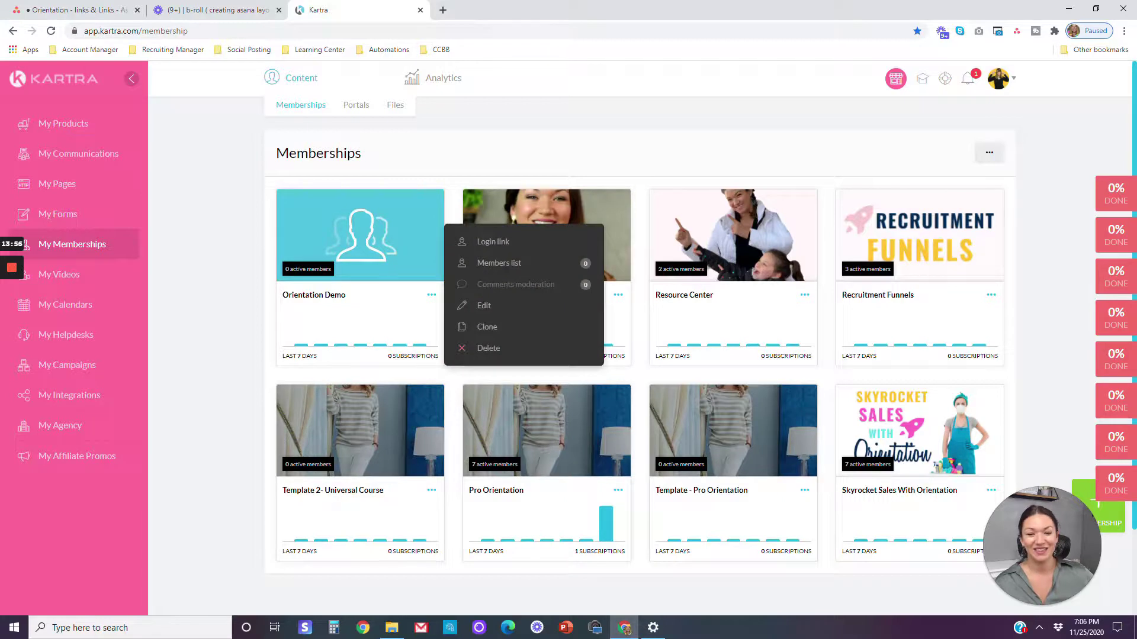
{"action": "left_click", "coordinate": [497, 263]}
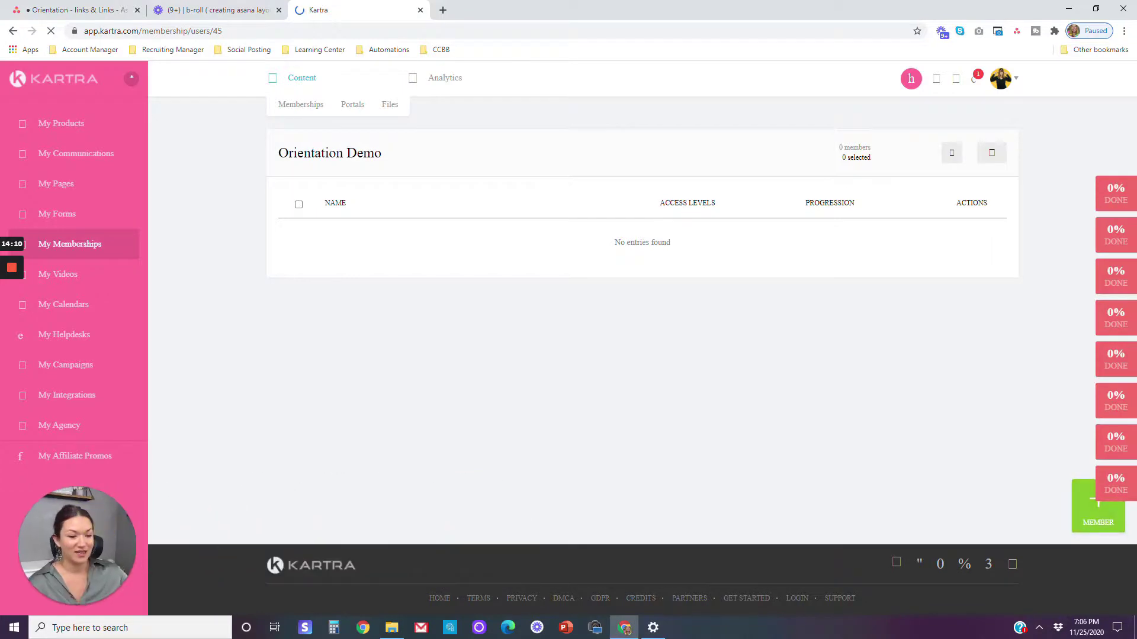
{"action": "left_click", "coordinate": [1098, 509]}
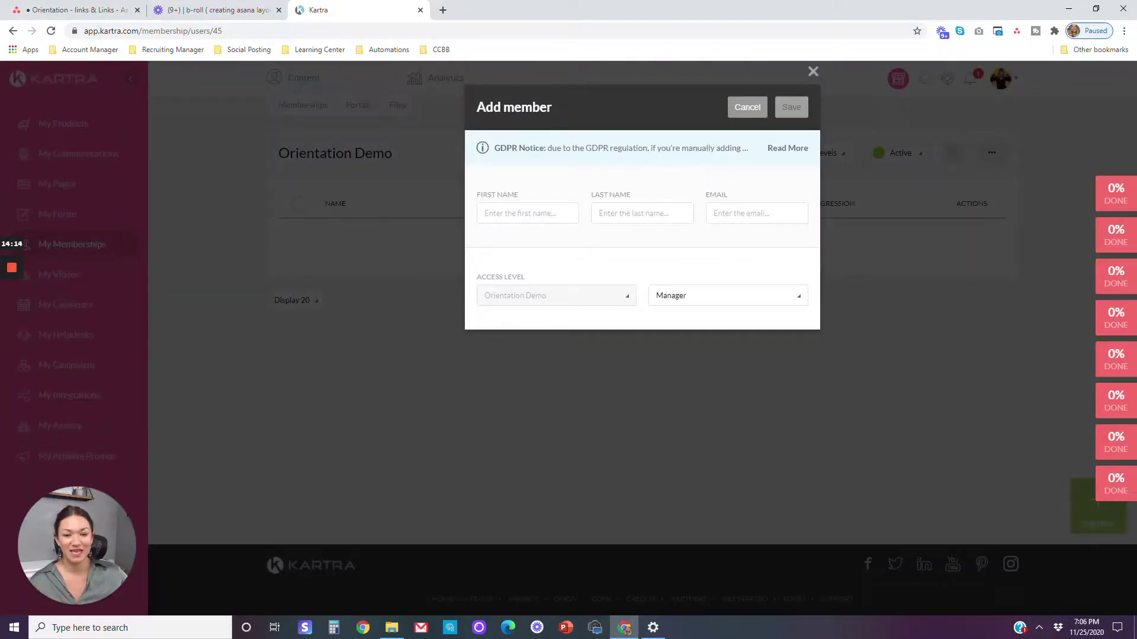
{"action": "left_click", "coordinate": [702, 291]}
{"action": "left_click", "coordinate": [728, 260]}
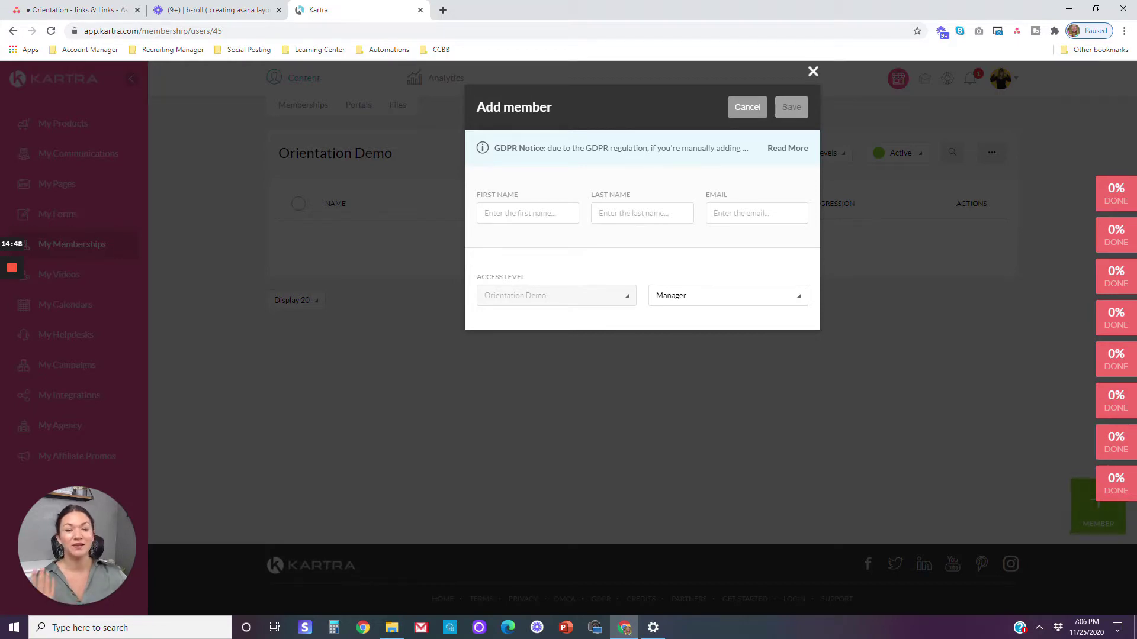
{"action": "key", "text": "Escape"}
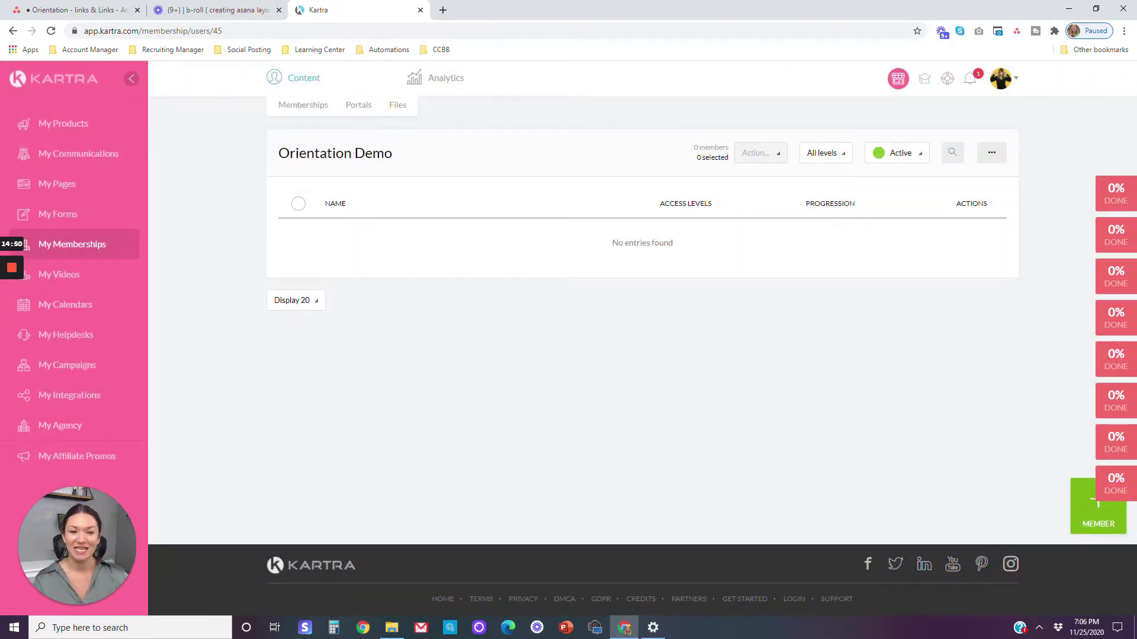